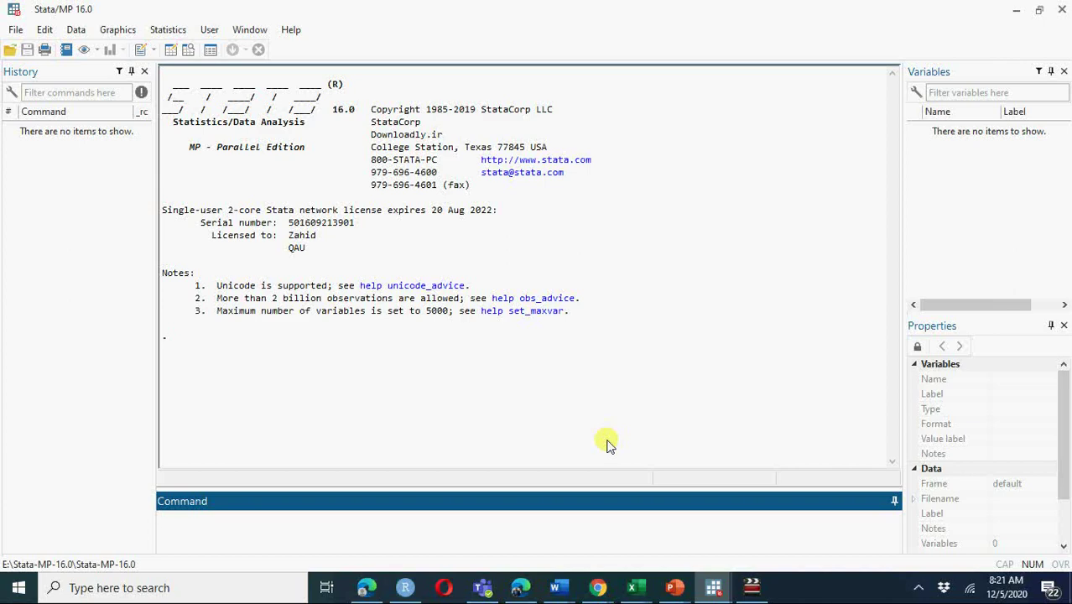
- Switch to Chrome's Stock and Watson companion site and look through the original edition's data sets for empirical exercises and test bank
mouse_move(601, 589)
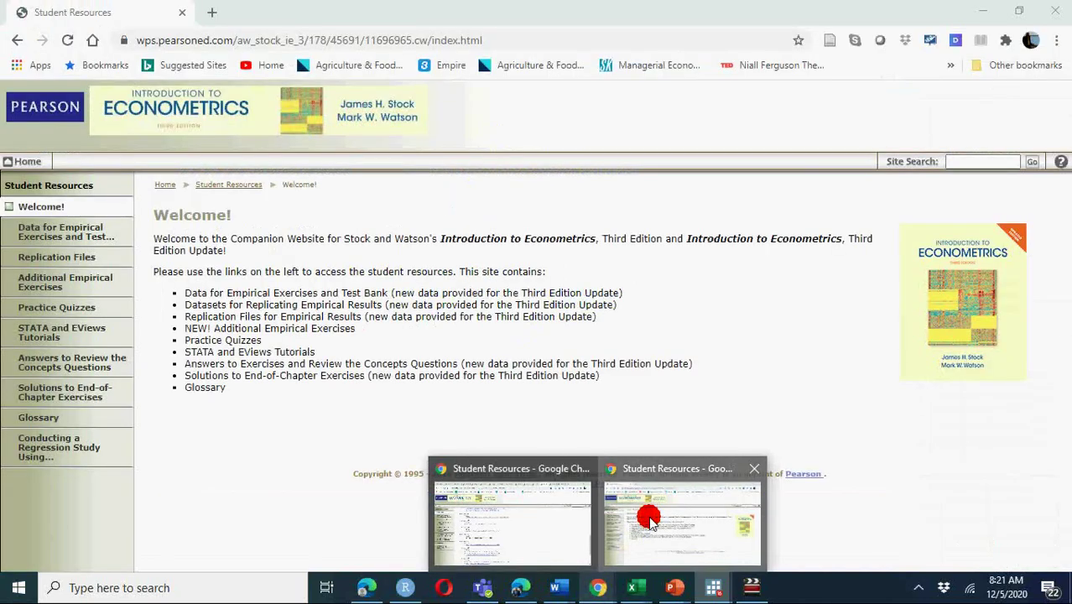
click(652, 520)
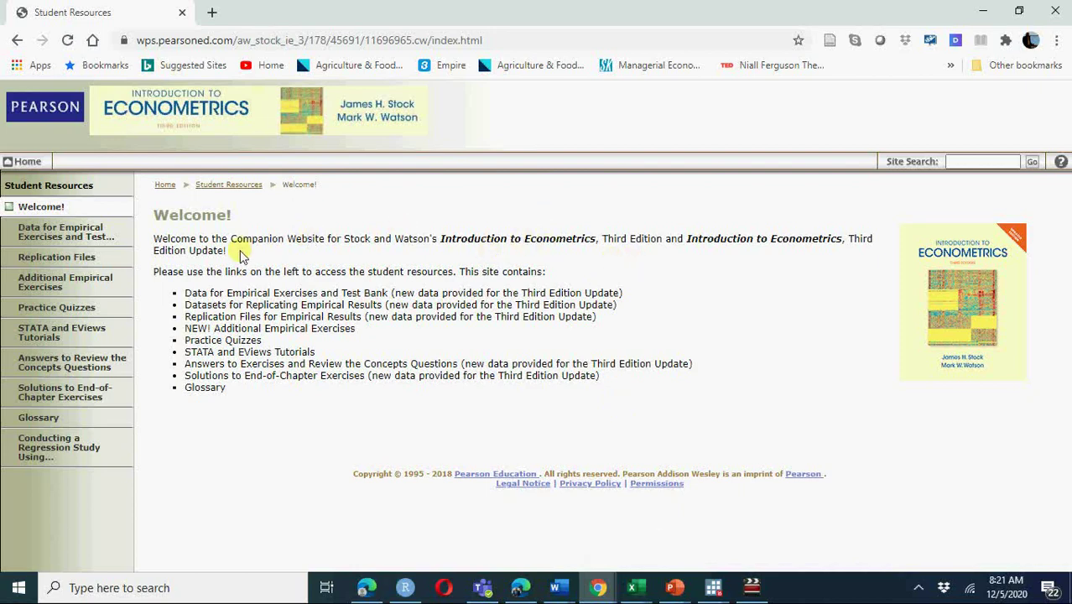
click(82, 243)
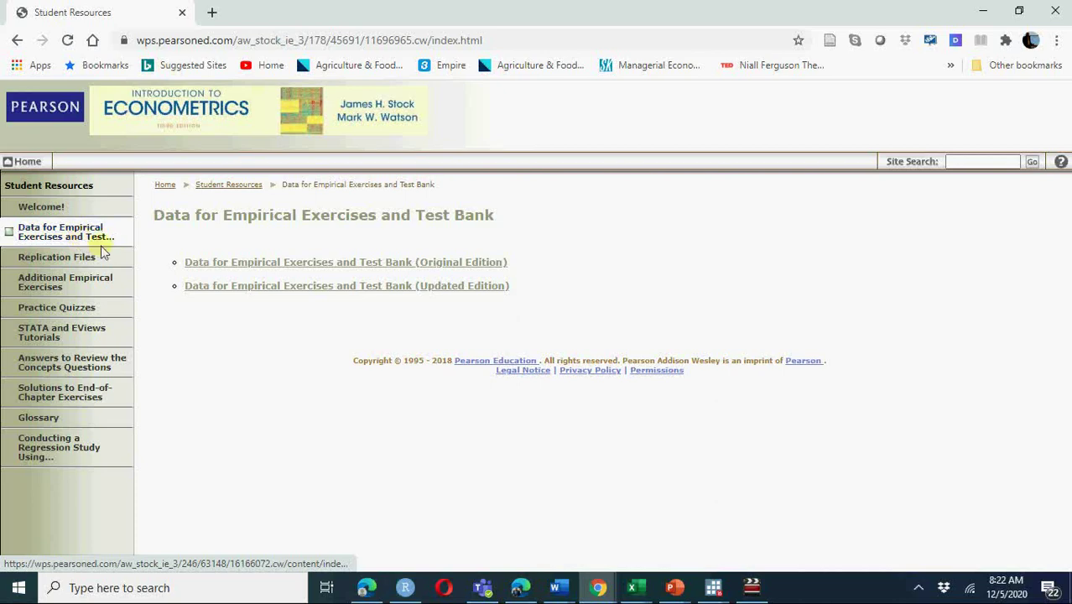
click(331, 263)
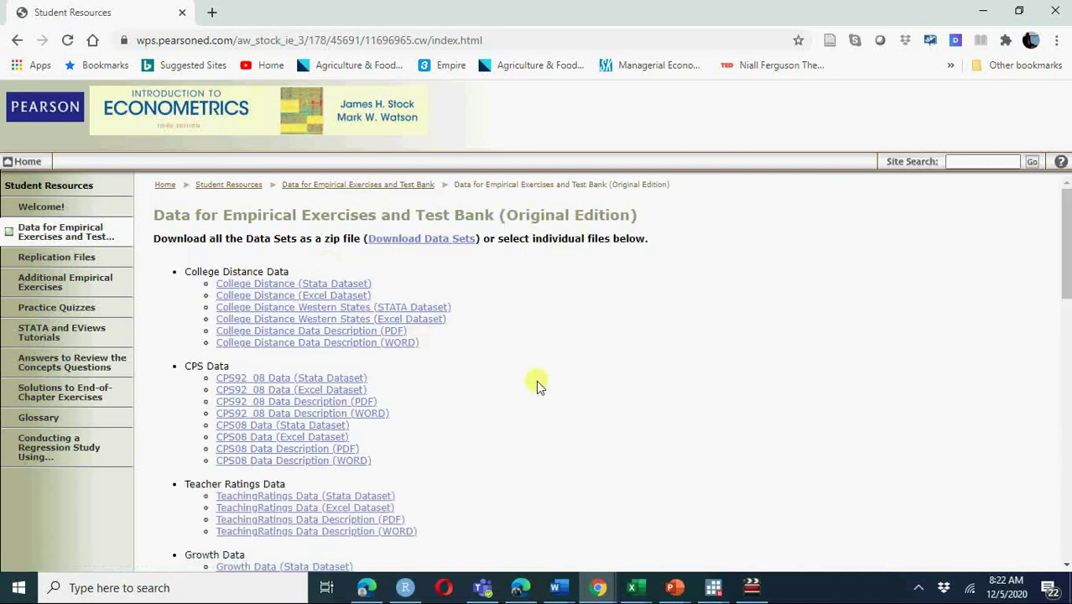
scroll(535, 380, down, 3)
scroll(538, 381, down, 3)
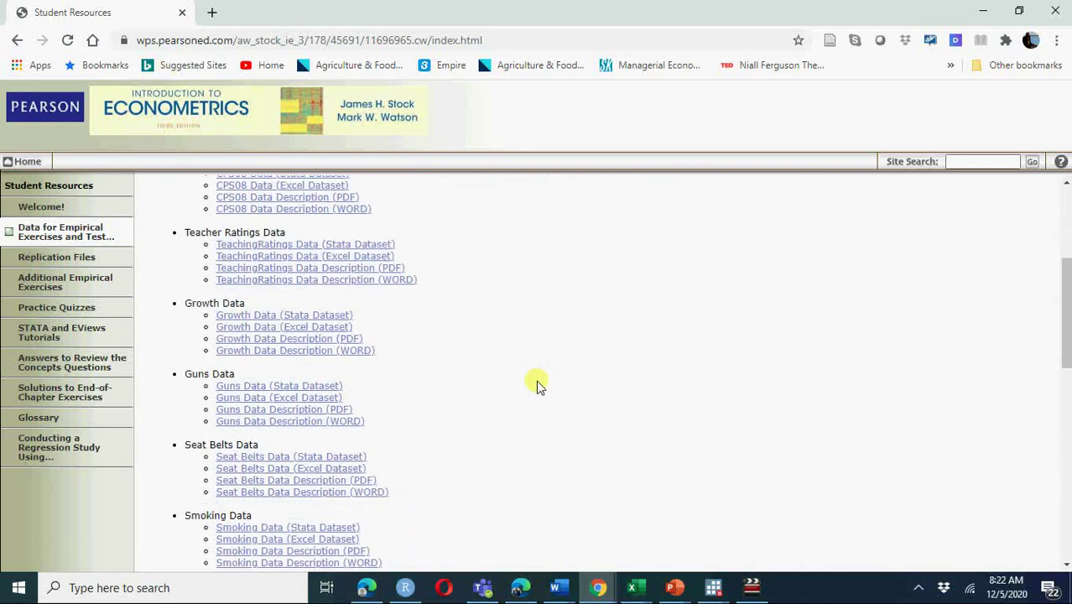
scroll(538, 383, down, 6)
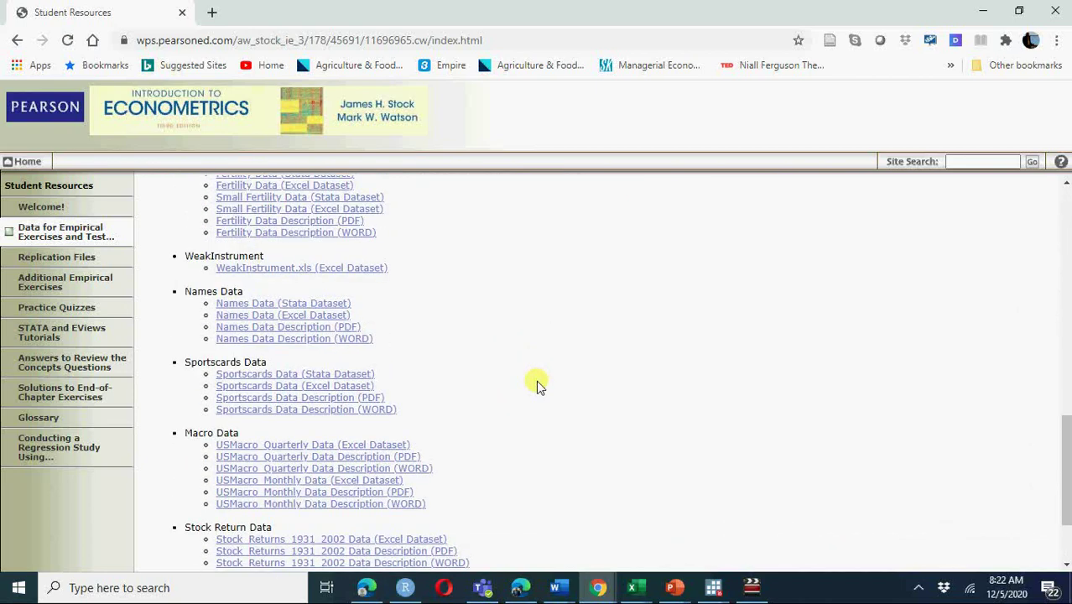
scroll(536, 383, down, 1)
scroll(536, 382, up, 2)
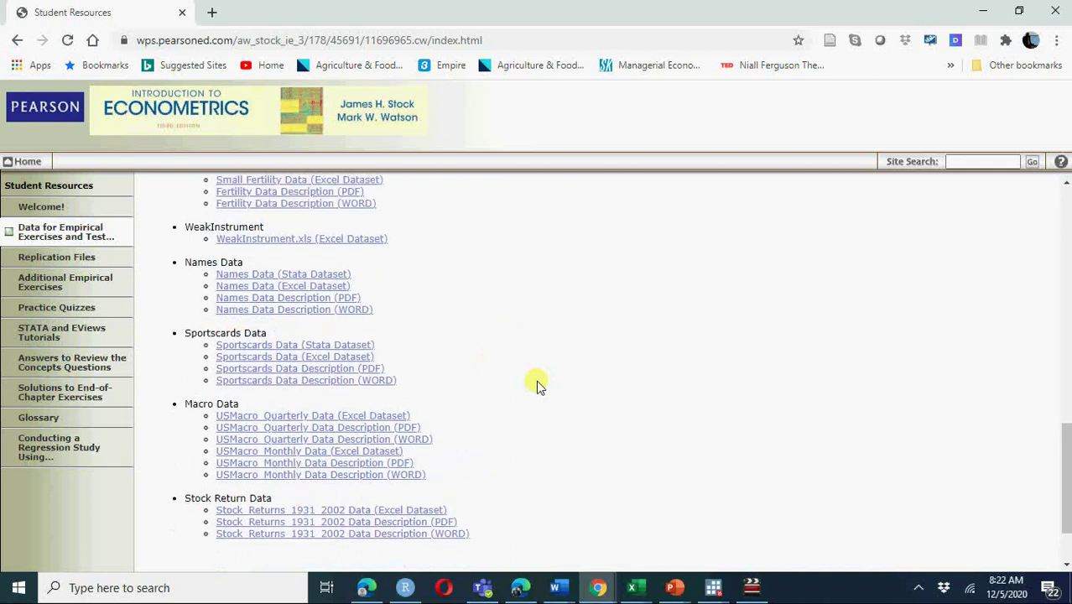
scroll(536, 382, up, 12)
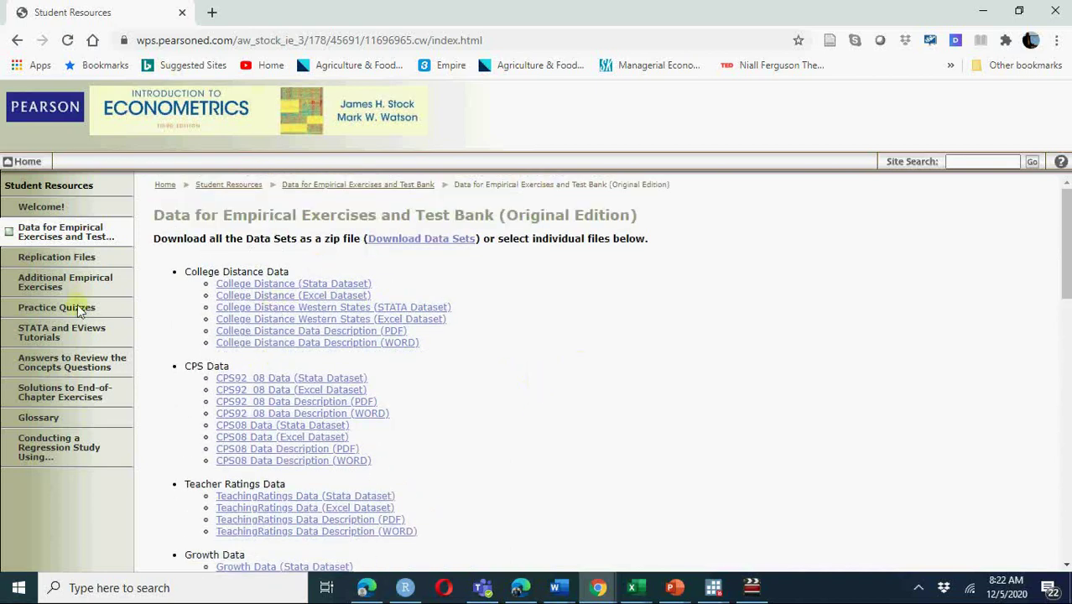
- In Replication Files, open the original edition's datasets for replicating empirical results and find the Chapter 12 cigarette data
click(57, 262)
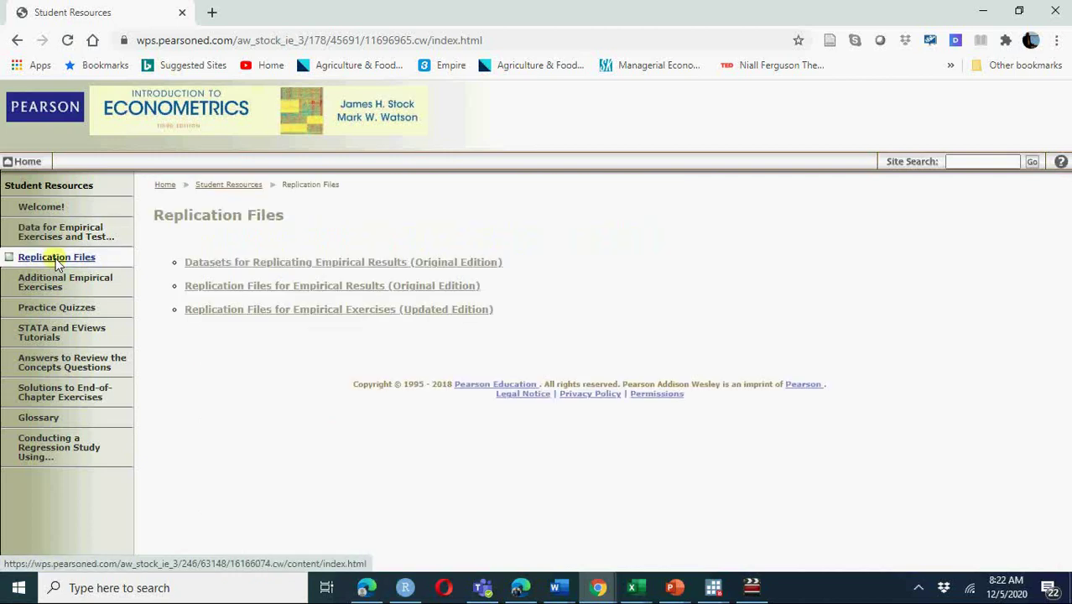
click(285, 265)
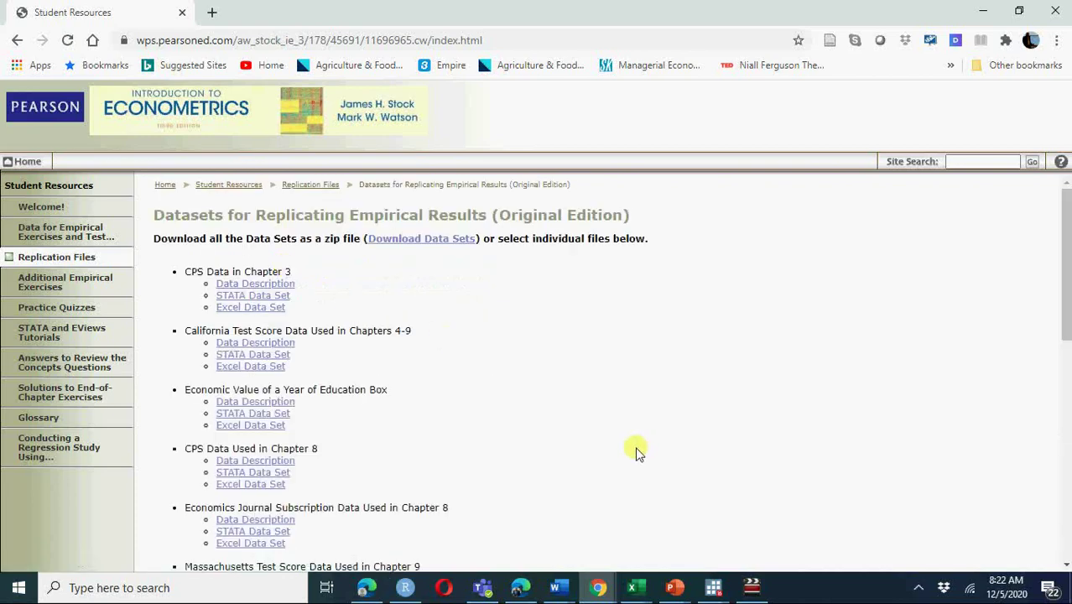
scroll(636, 452, down, 5)
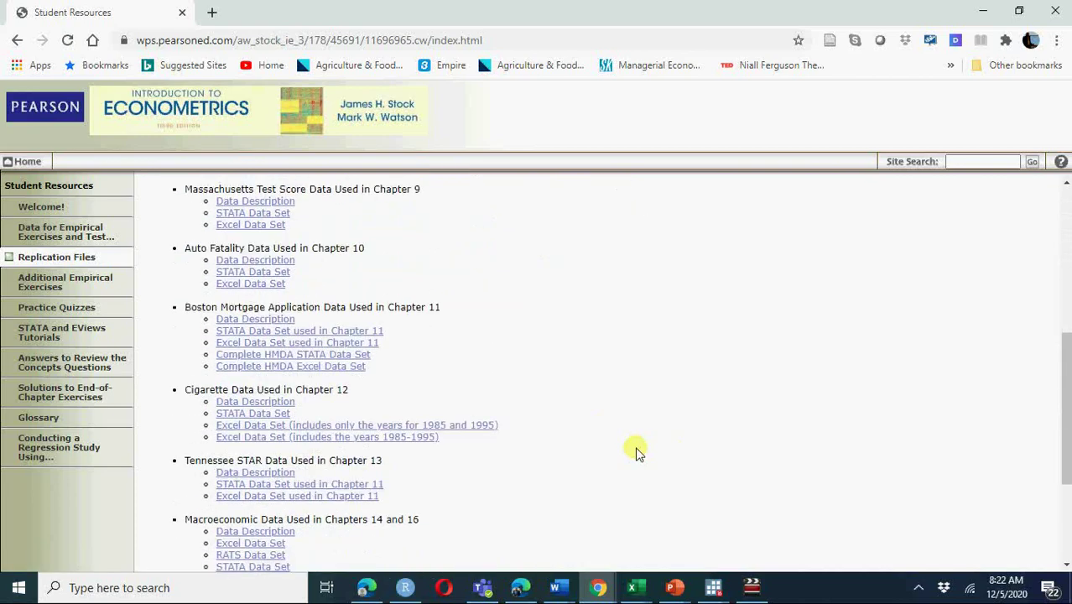
scroll(636, 452, down, 1)
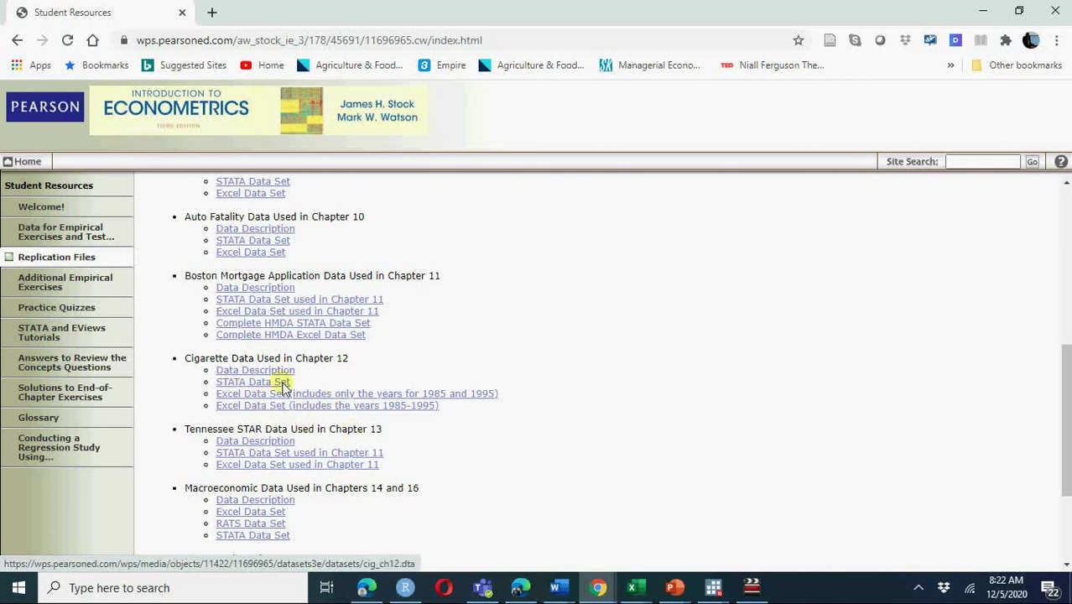
- From the original edition's replication files for empirical results, open the Chapter 12 Demand for Cigarettes STATA do file
click(83, 261)
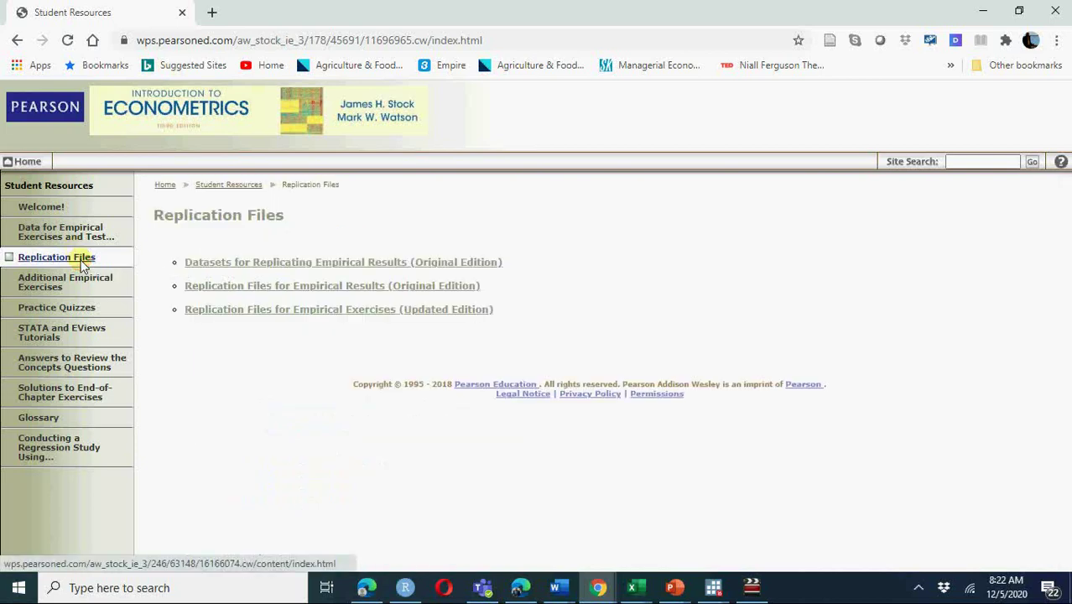
click(334, 286)
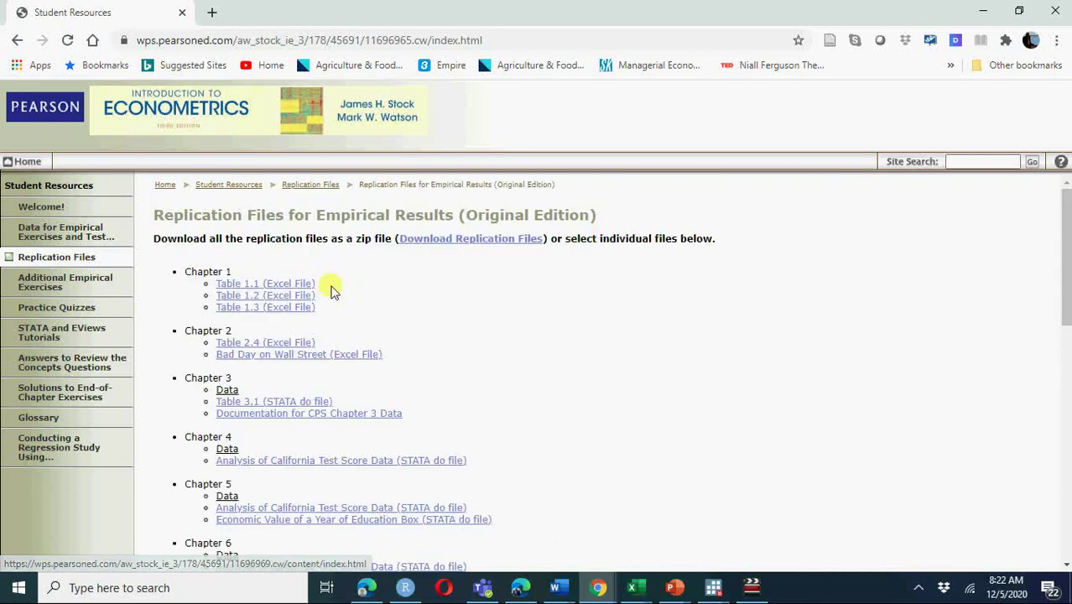
scroll(538, 379, down, 5)
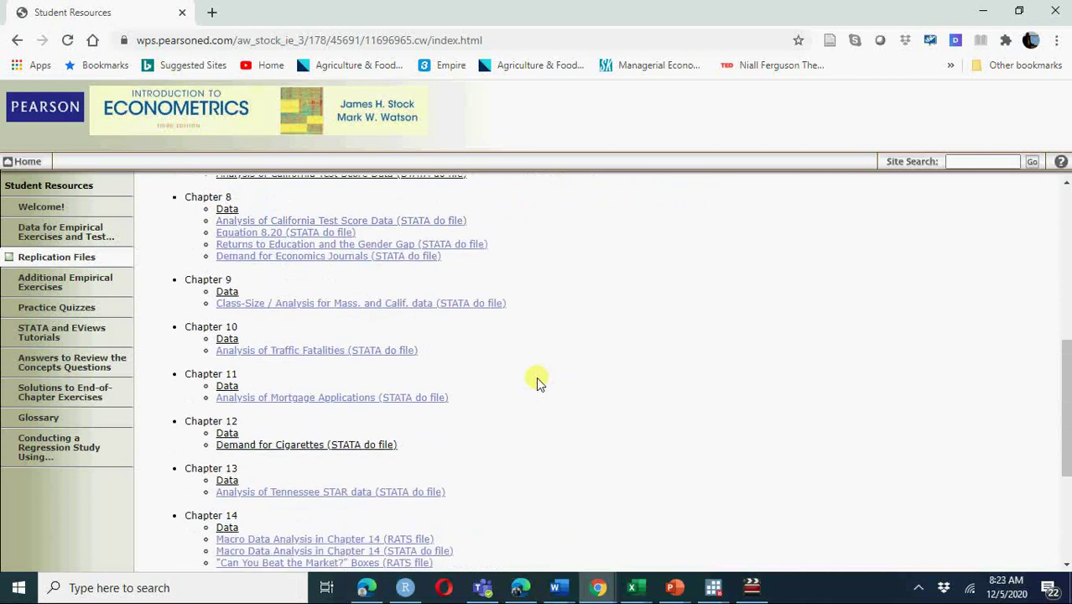
click(284, 446)
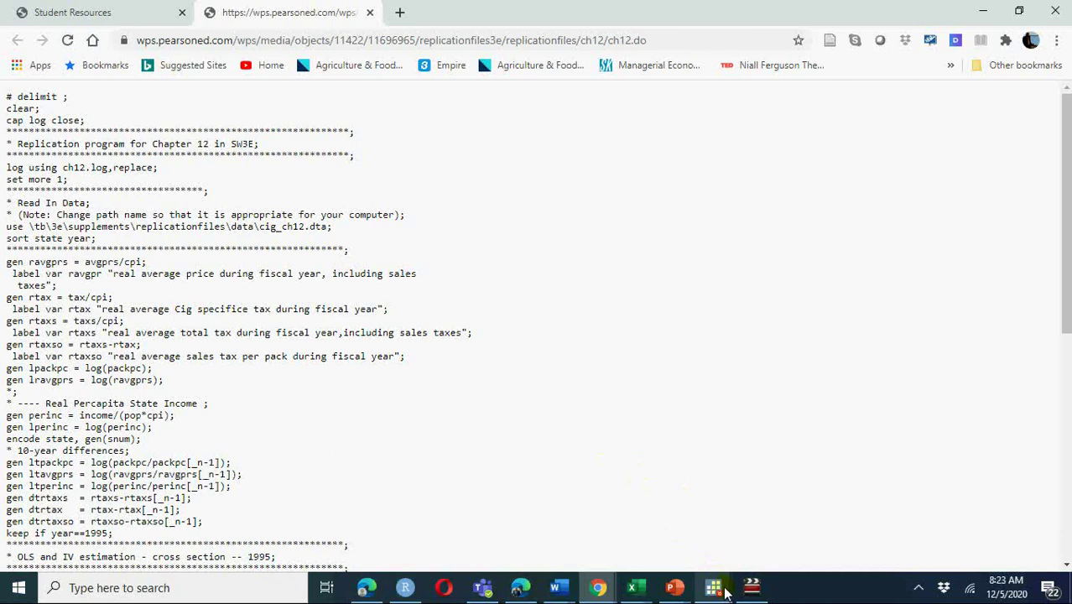
- Switch to the main Stata window
mouse_move(728, 584)
click(693, 522)
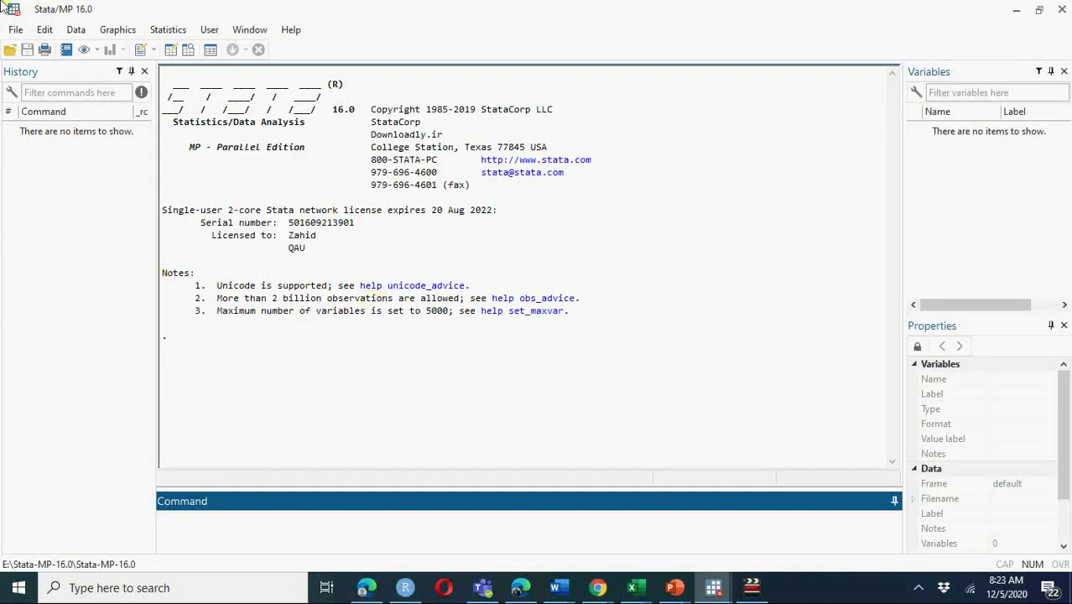
click(16, 31)
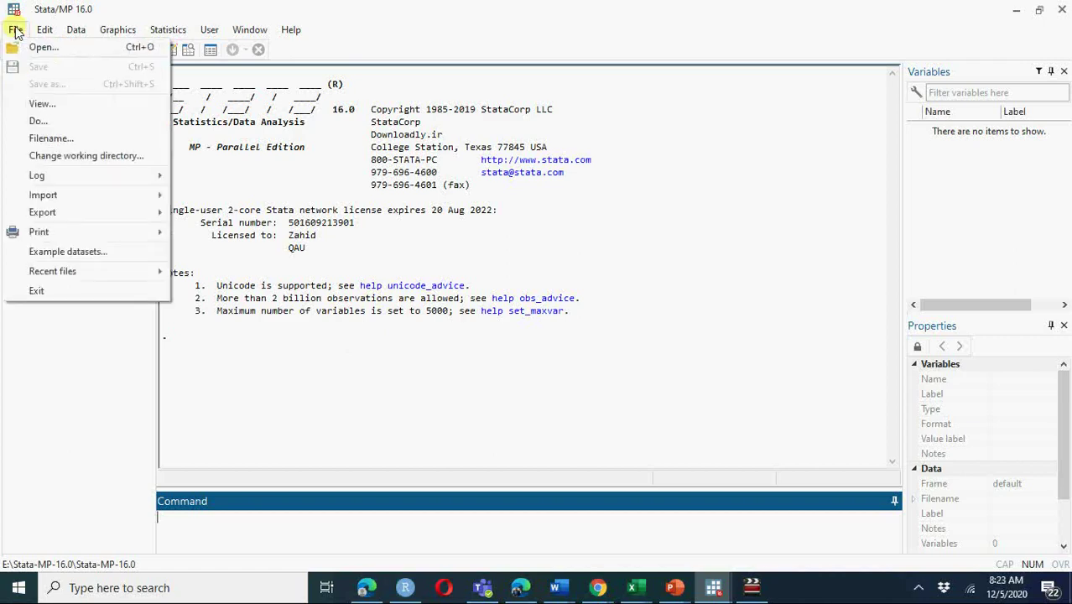
mouse_move(108, 204)
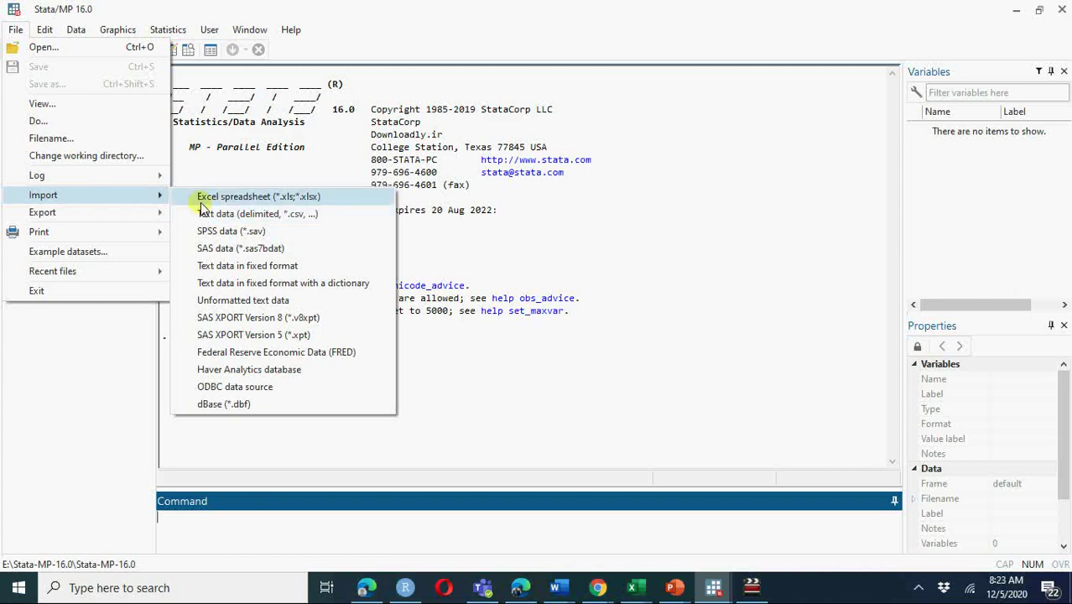
mouse_move(42, 26)
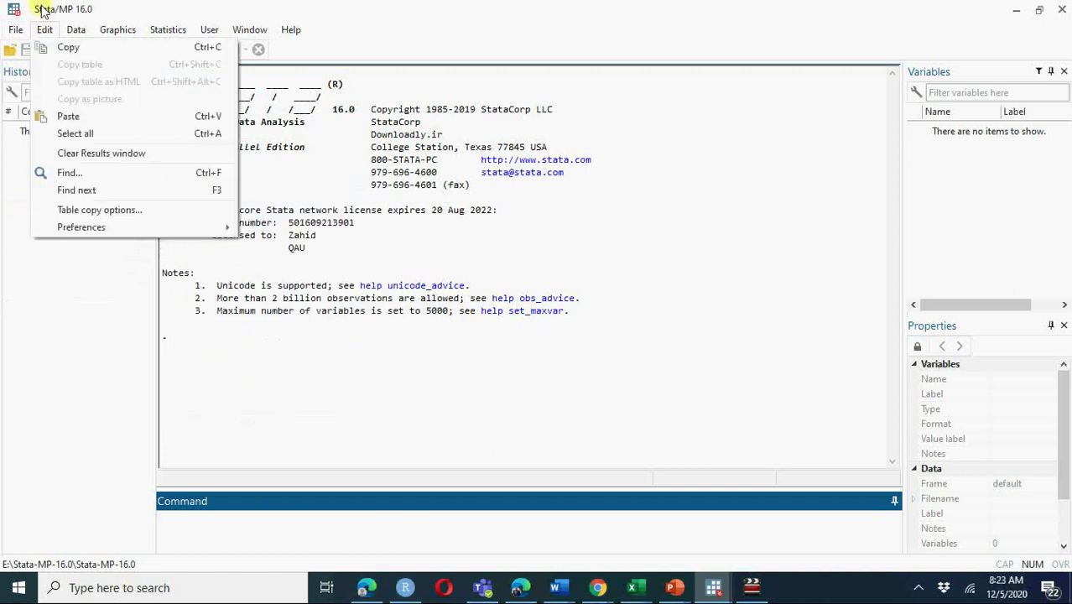
click(53, 351)
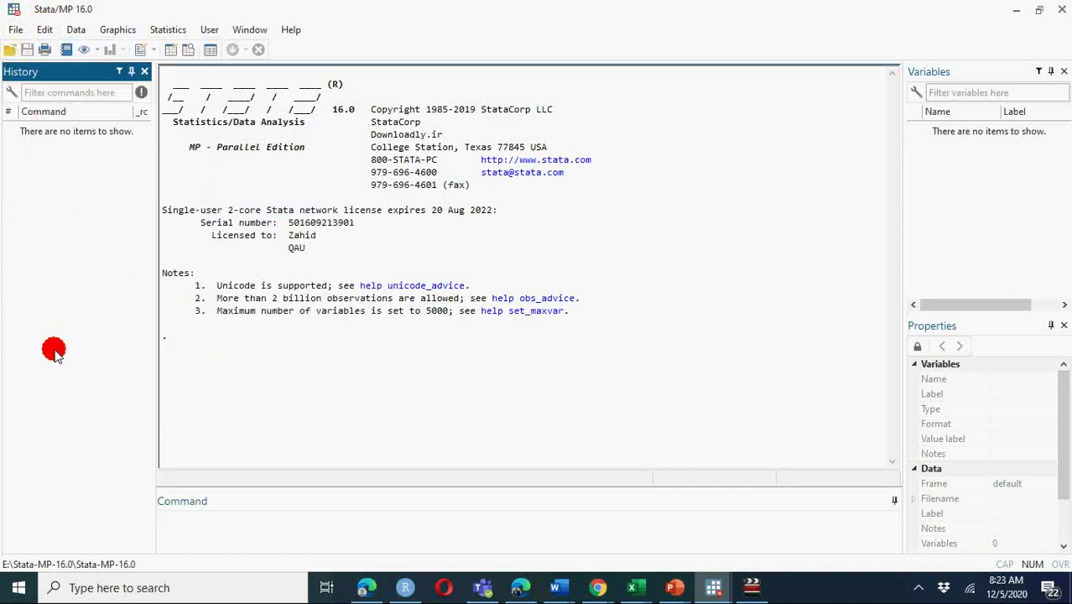
- Open the cig_ch10.dat Stata dataset from the Stock and Watson Data sets folder
click(16, 30)
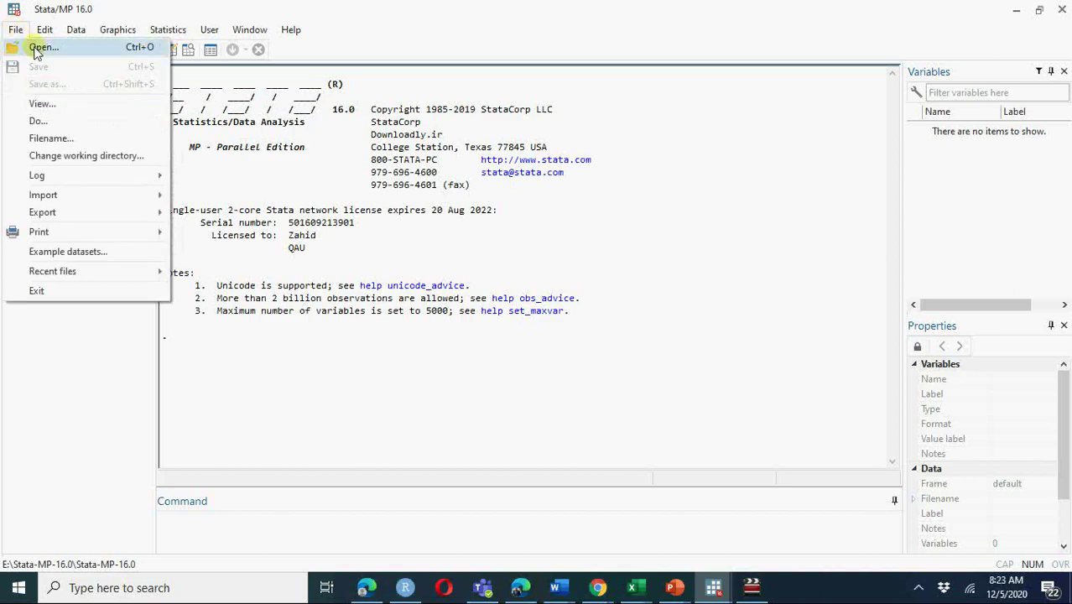
click(38, 48)
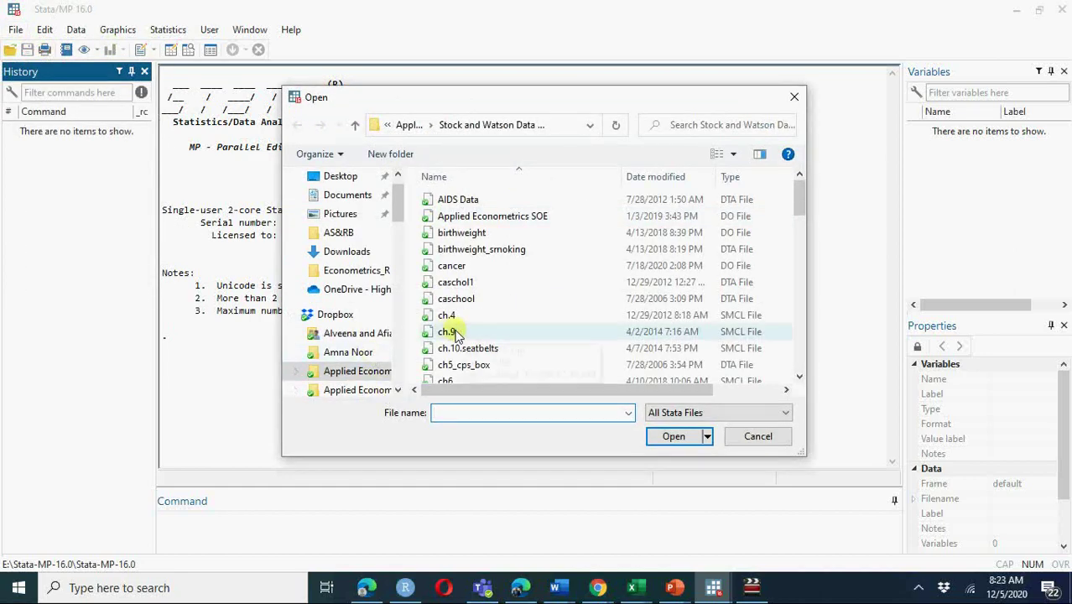
click(475, 350)
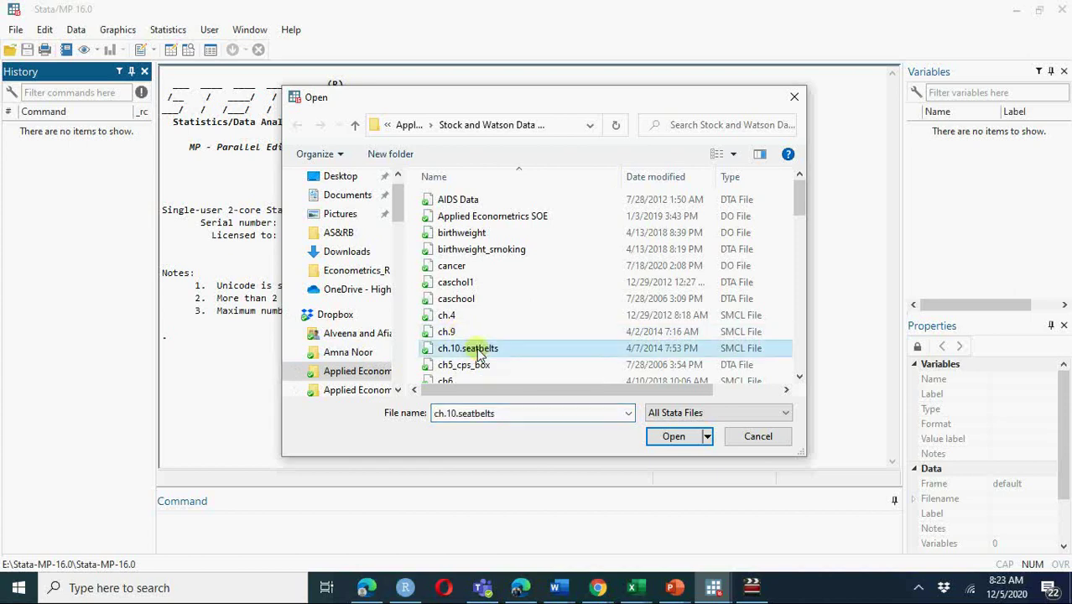
key(Down)
key(Down)
key(Down)
key(Down)
key(Down)
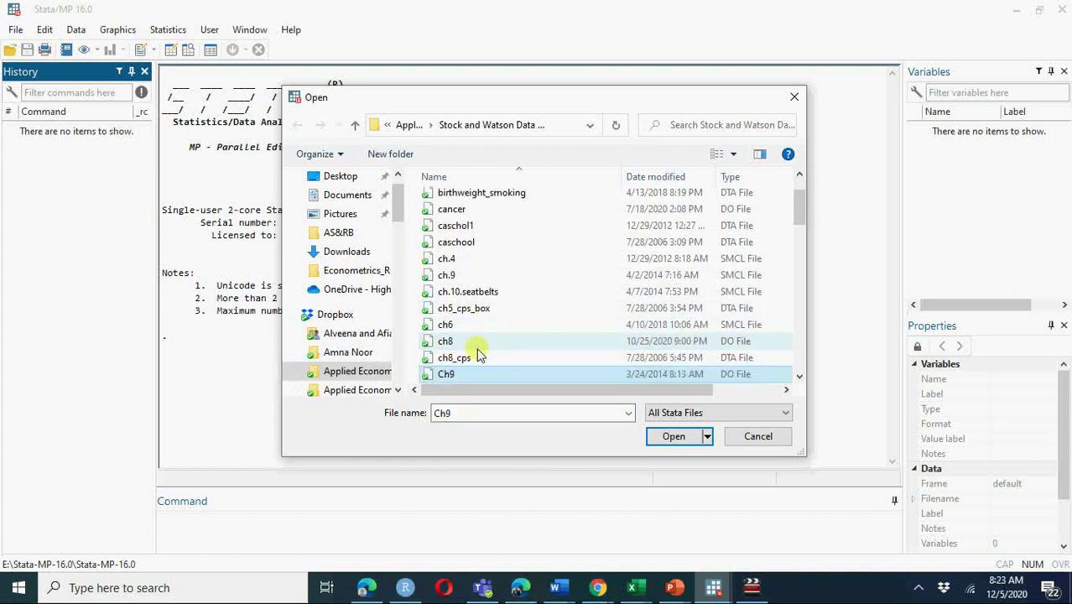
key(Down)
key(Down)
key(Down)
key(Down)
key(Down)
key(Down)
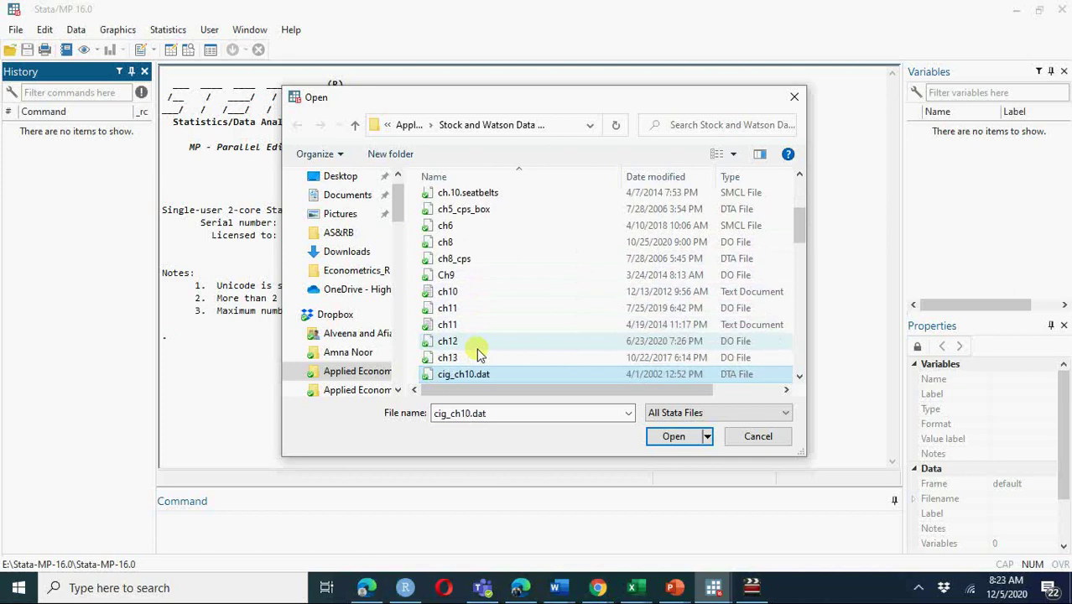
click(732, 361)
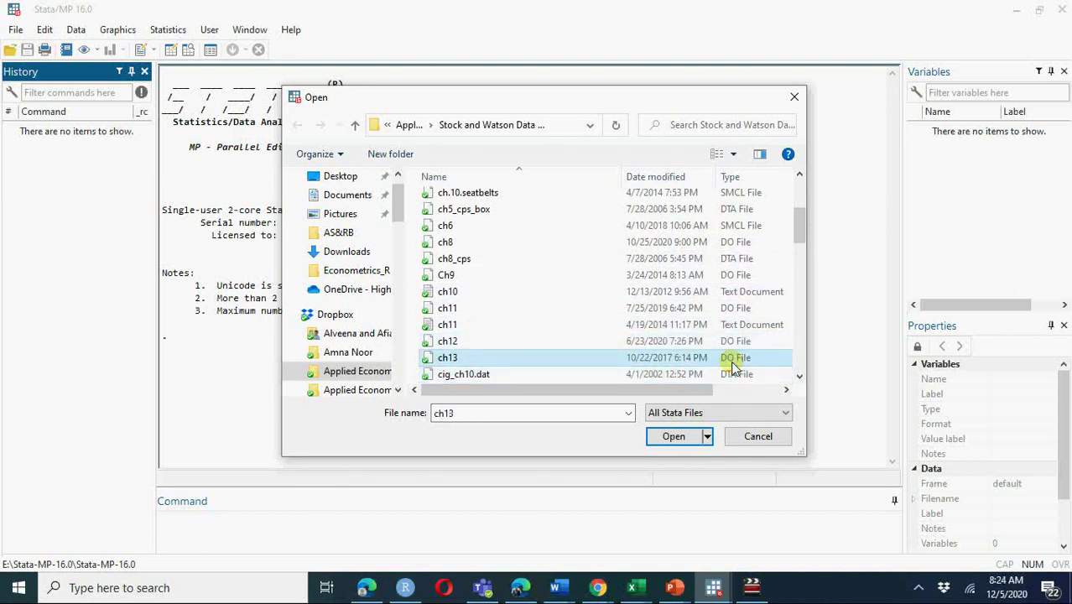
click(733, 376)
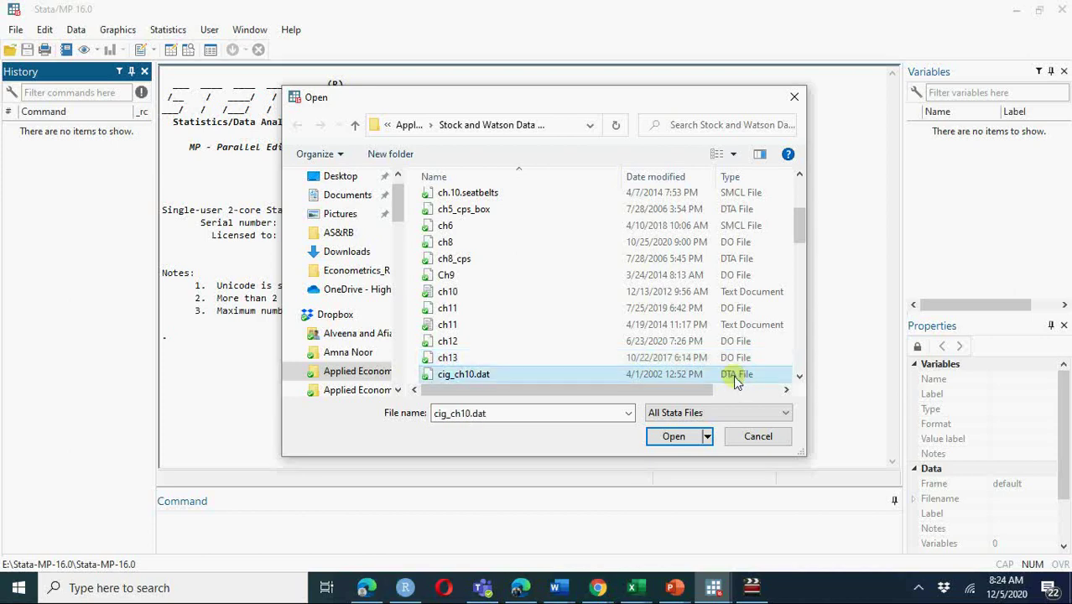
click(671, 438)
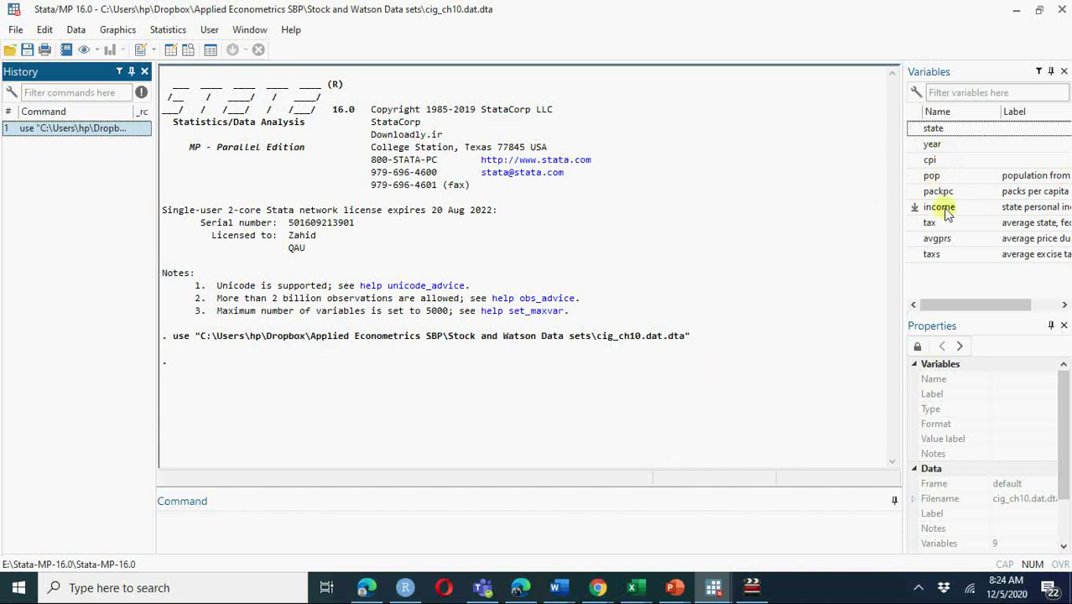
- Inspect the loaded cigarette dataset in the Data Editor and close the editor
click(169, 50)
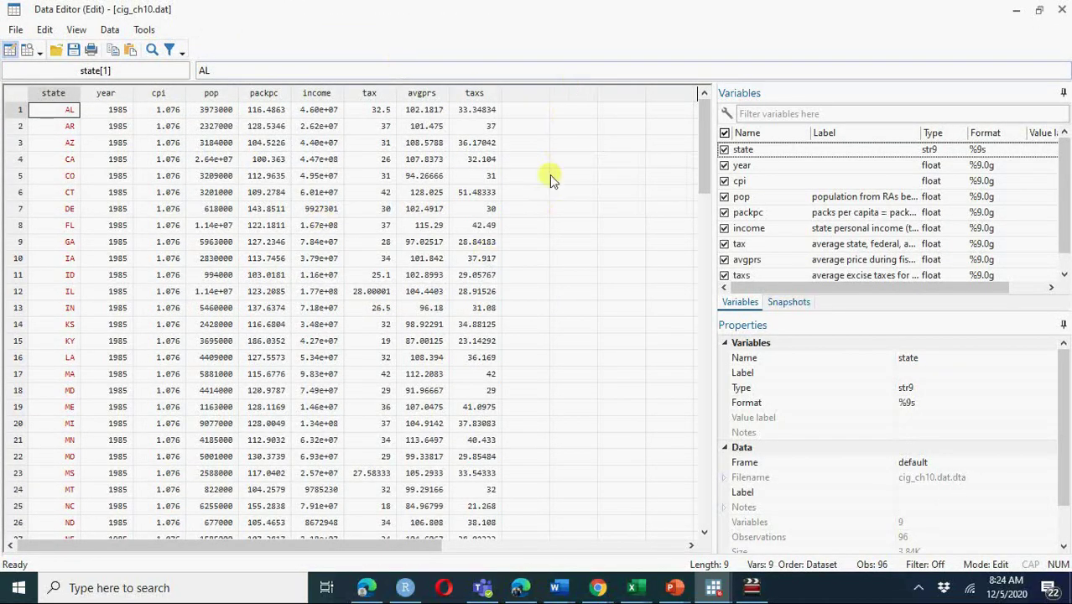
click(1062, 15)
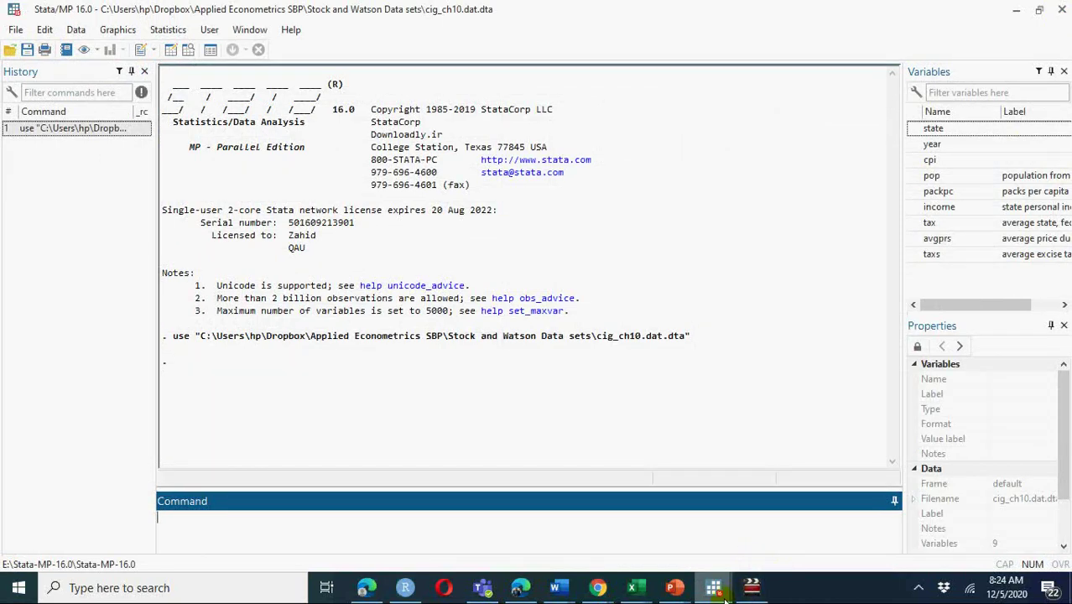
- Bring up the ch12 do-file in the Do-file Editor, discarding the blank new do-file
click(142, 50)
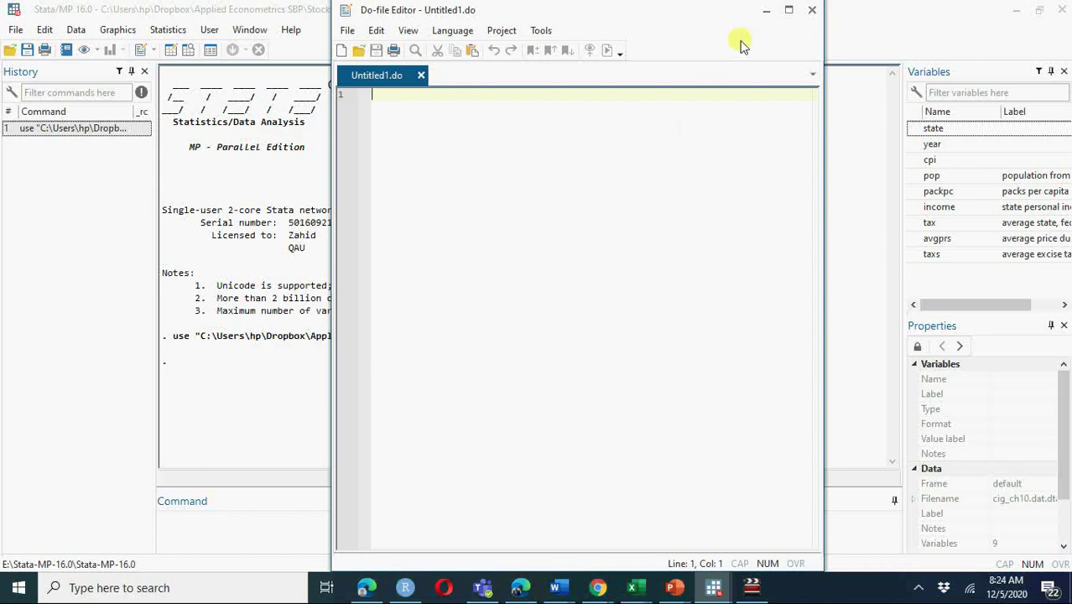
click(811, 11)
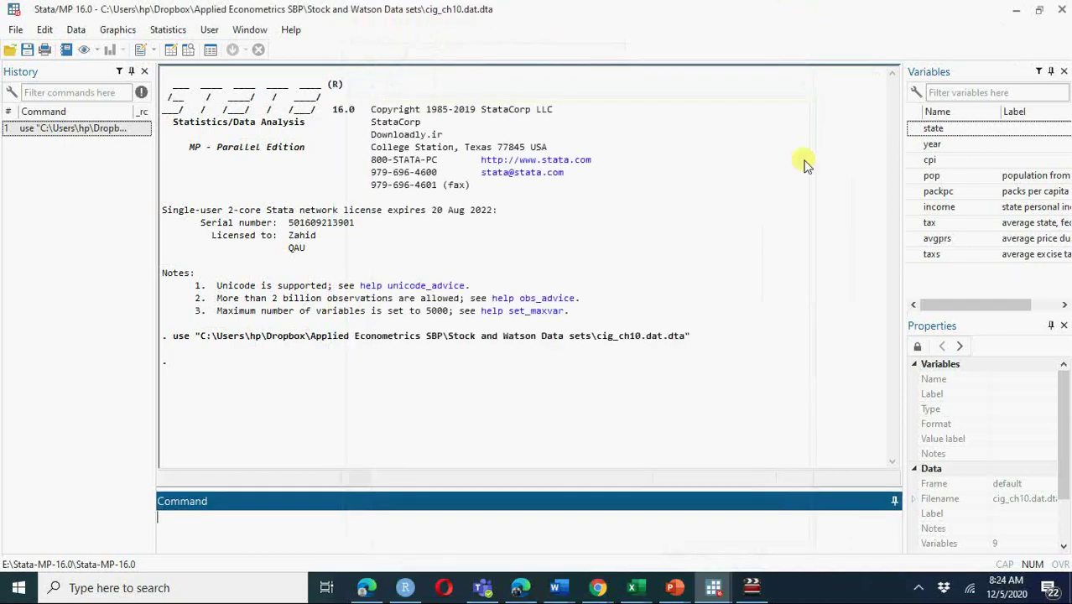
mouse_move(716, 591)
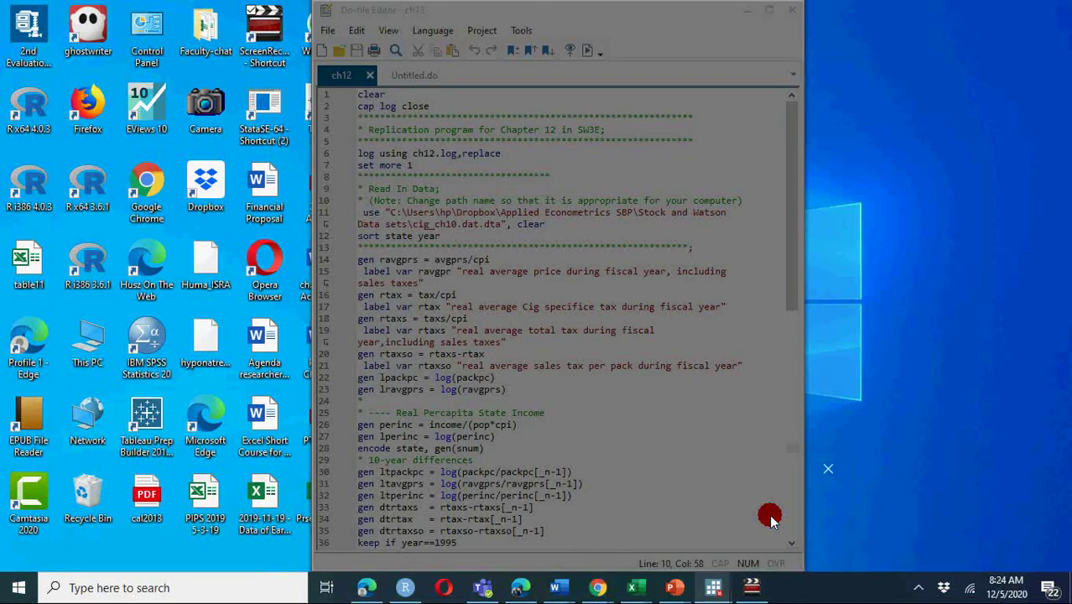
click(769, 514)
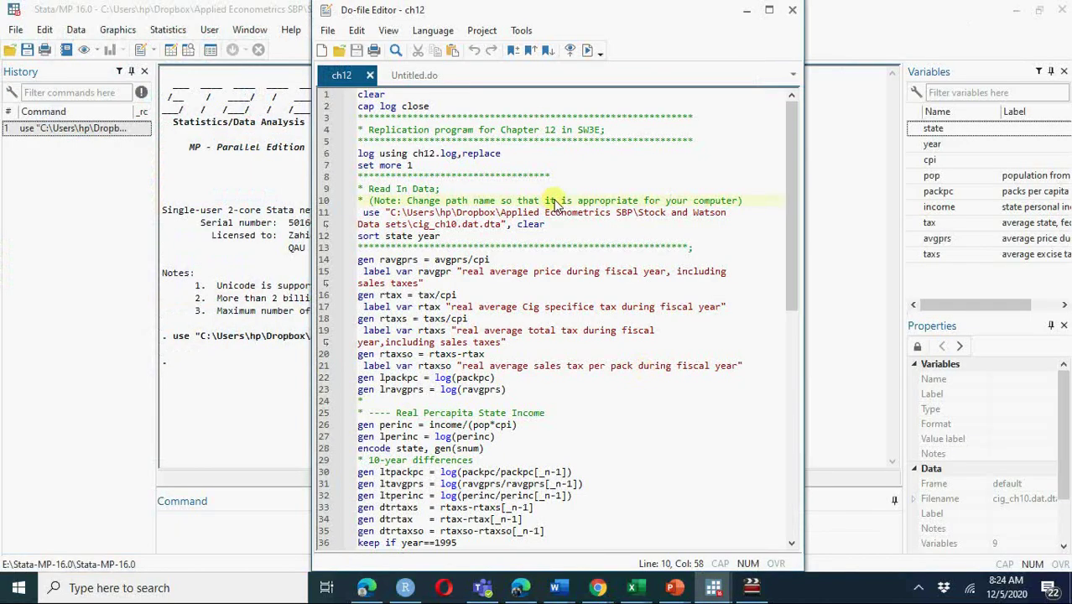
- Run only the sort state year line of the ch12 do-file
click(553, 203)
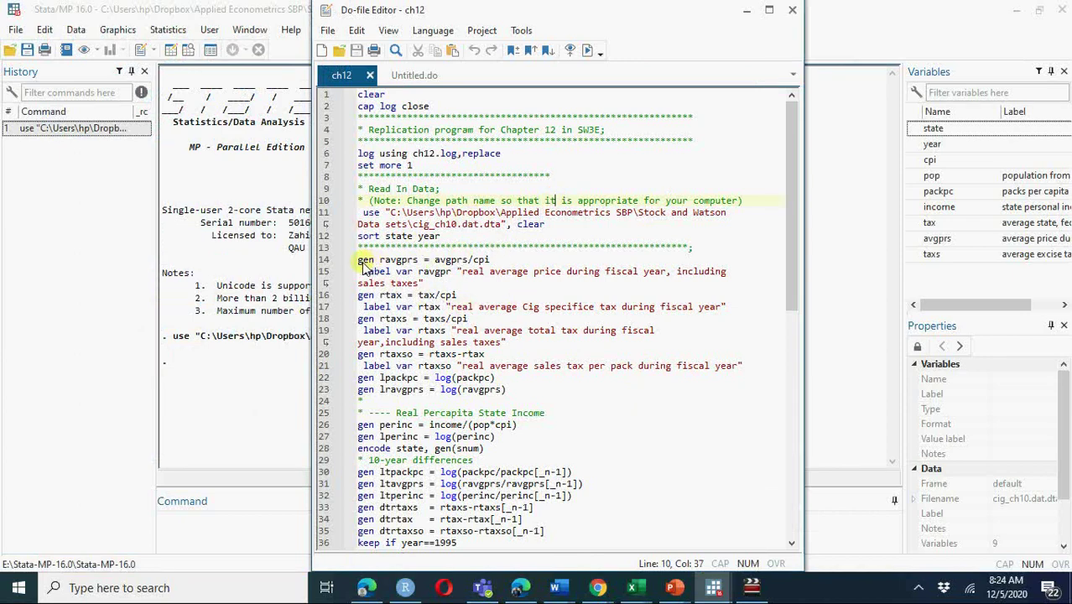
drag(358, 262, 490, 262)
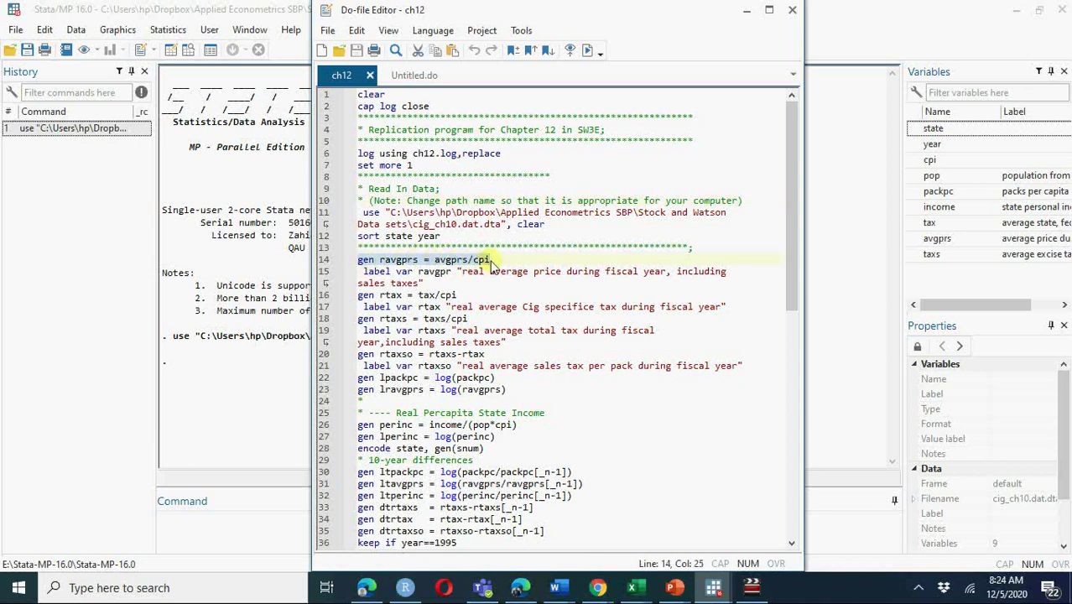
drag(359, 238, 443, 244)
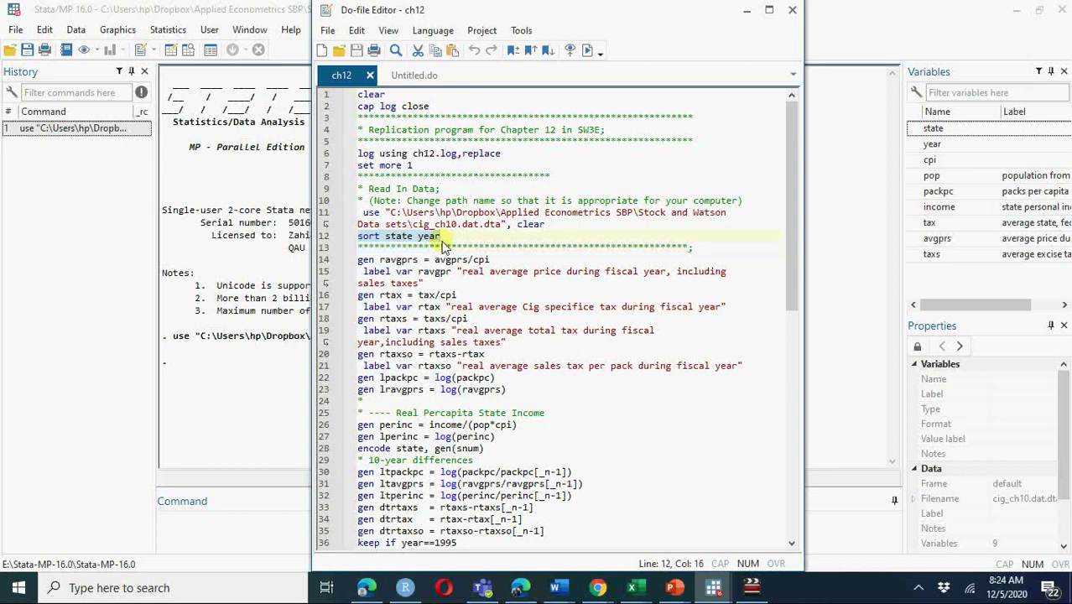
click(587, 48)
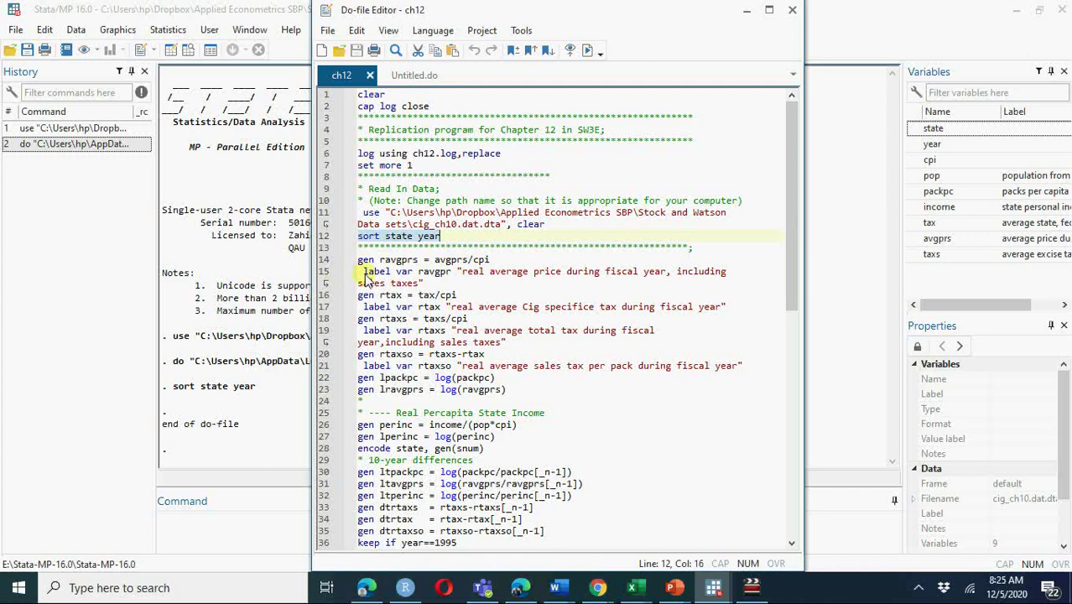
- Create a new float variable ravgprs with the expression avgprs/cpi using the generate dialog in the main Stata window
click(238, 183)
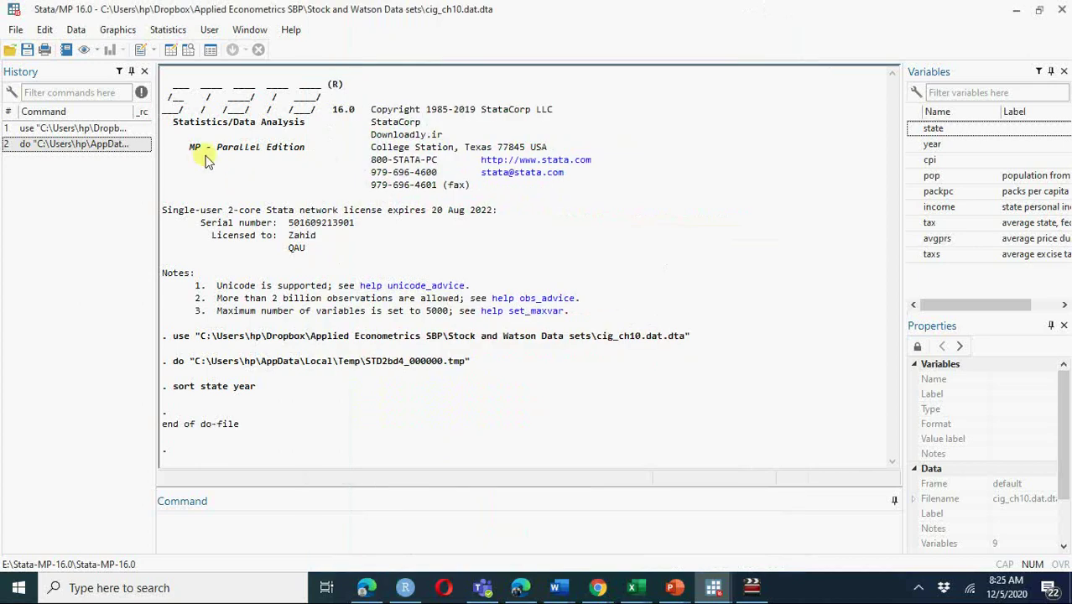
click(77, 30)
mouse_move(99, 85)
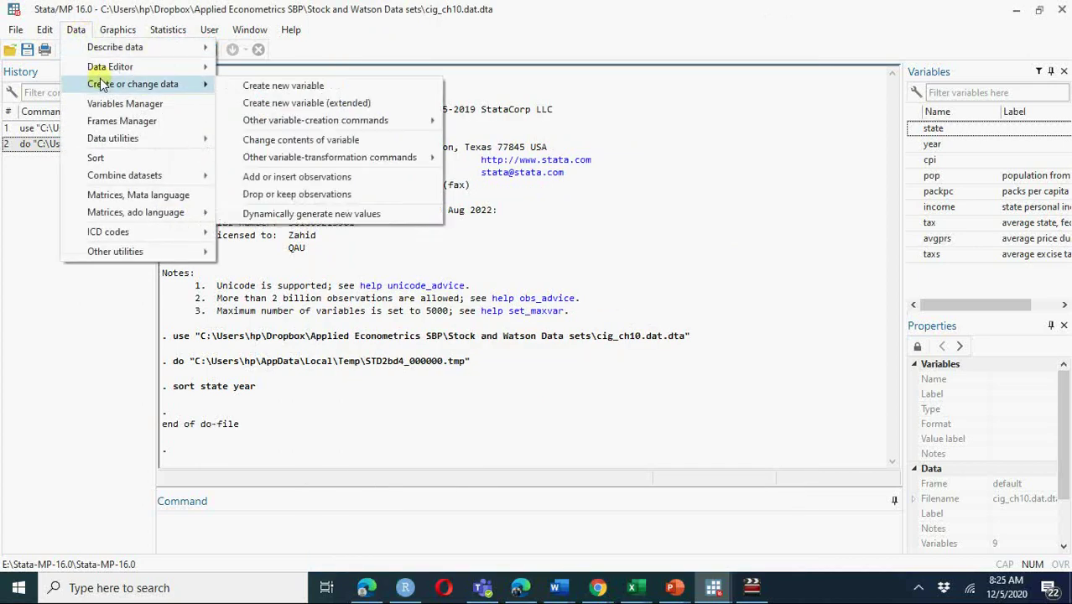
click(254, 92)
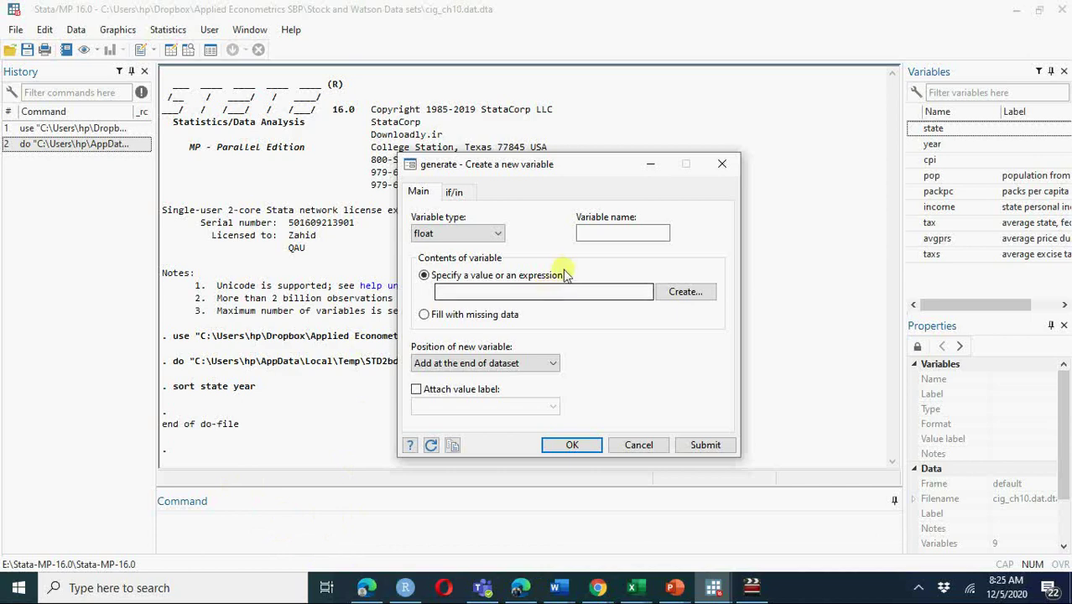
click(597, 232)
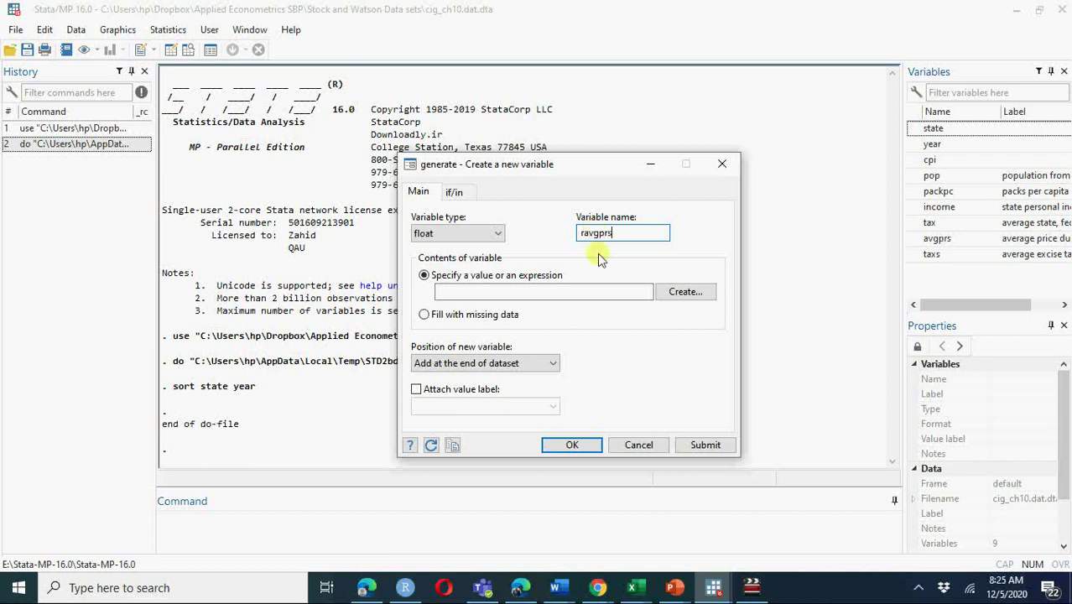
click(564, 296)
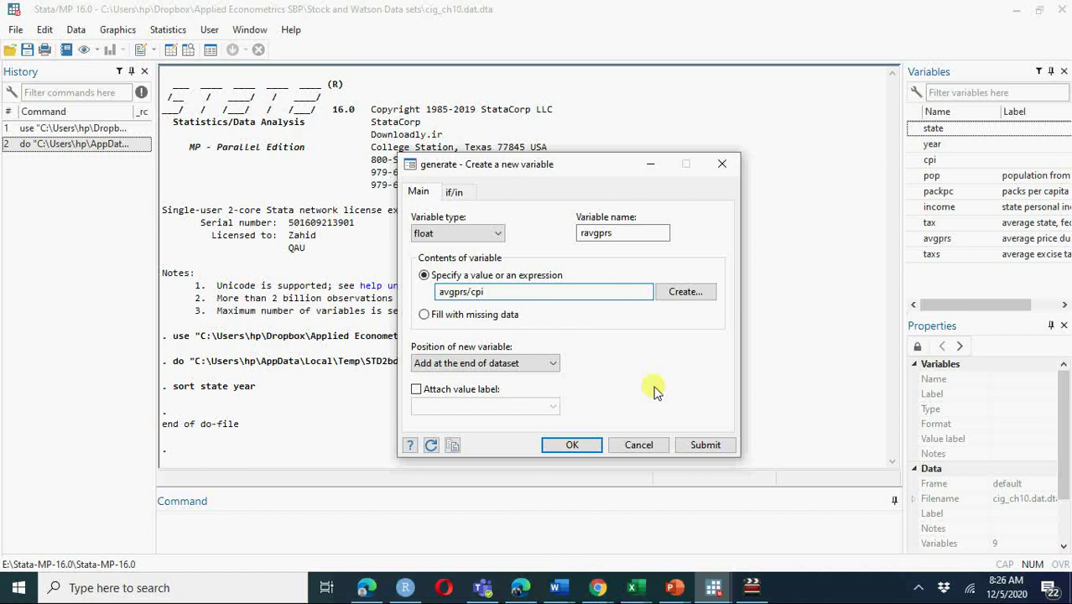
click(703, 445)
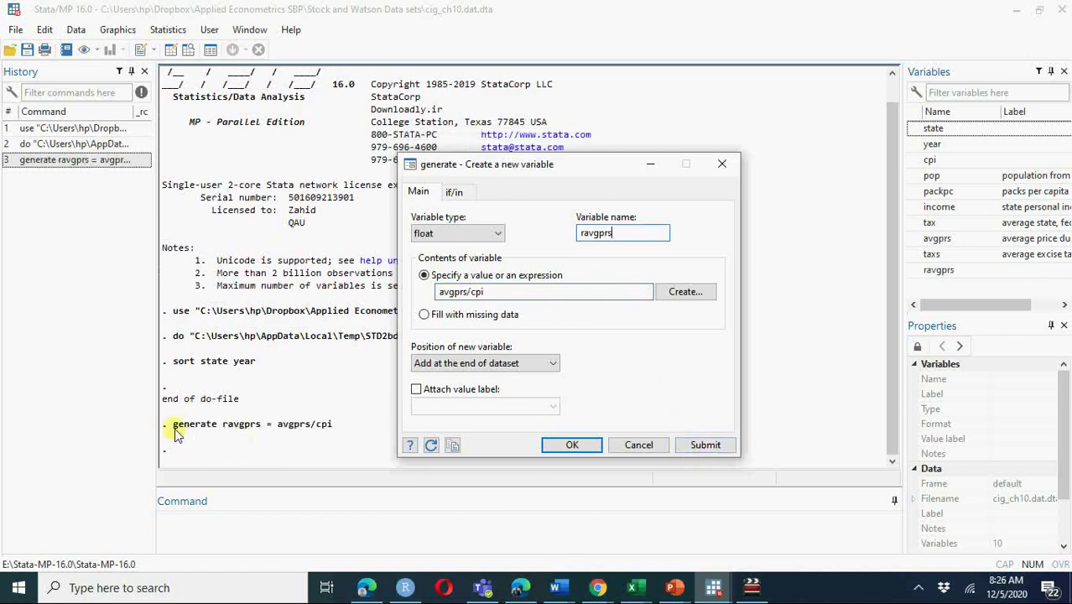
drag(173, 425, 335, 429)
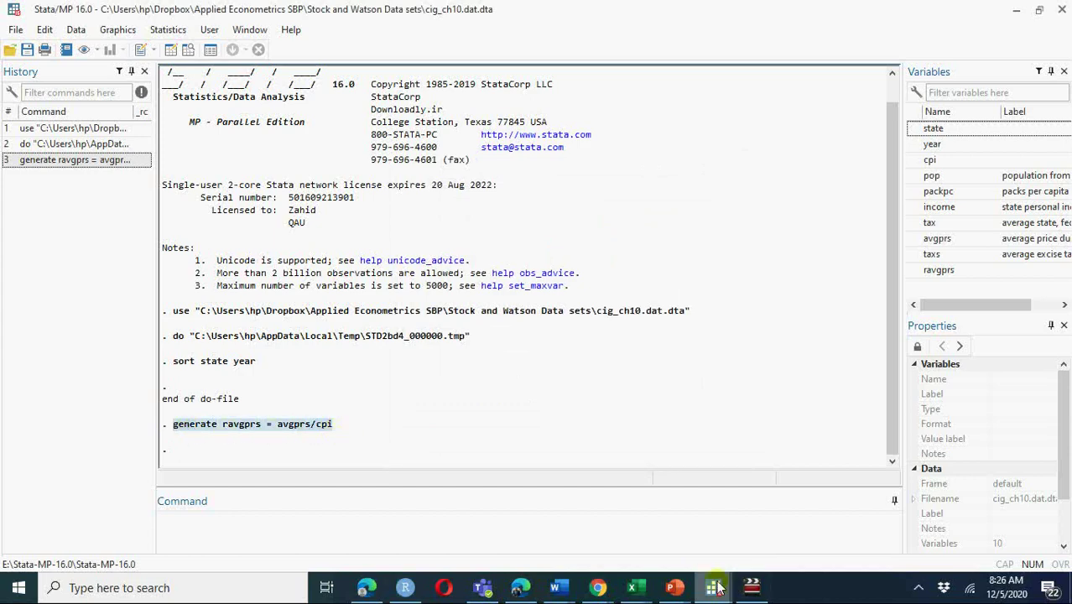
- Run the ch12 do-file line that labels ravgpr "real average price during fiscal year, including sales taxes"
mouse_move(719, 587)
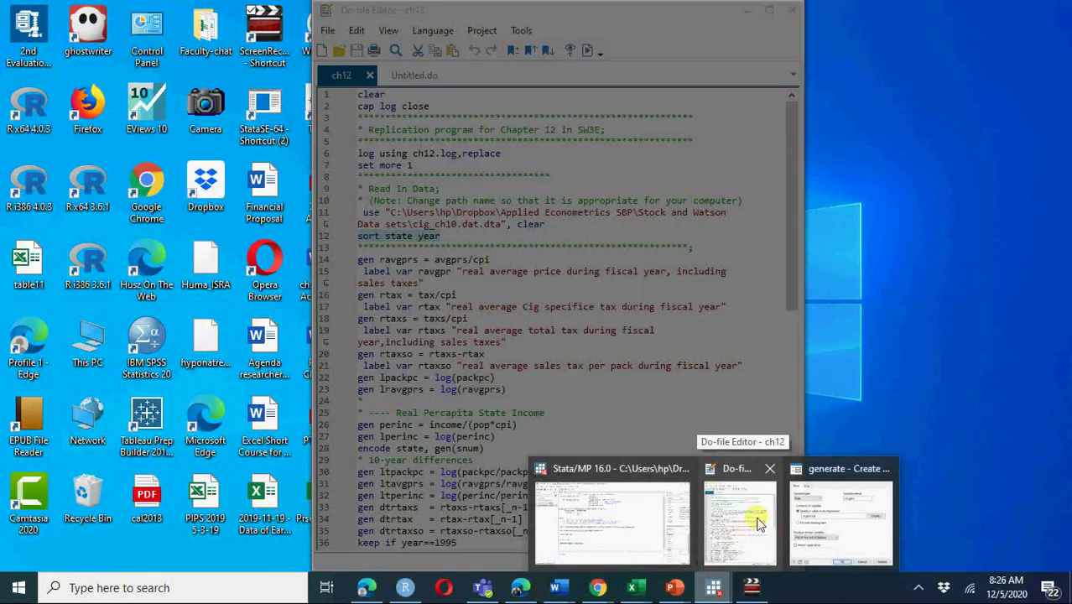
click(749, 515)
click(432, 259)
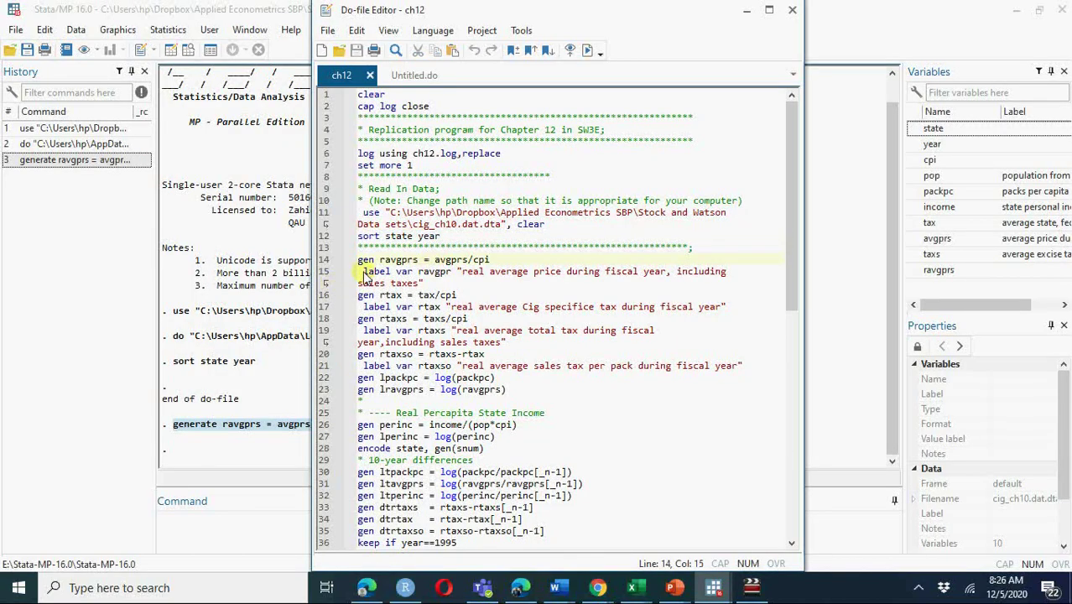
drag(363, 275, 654, 283)
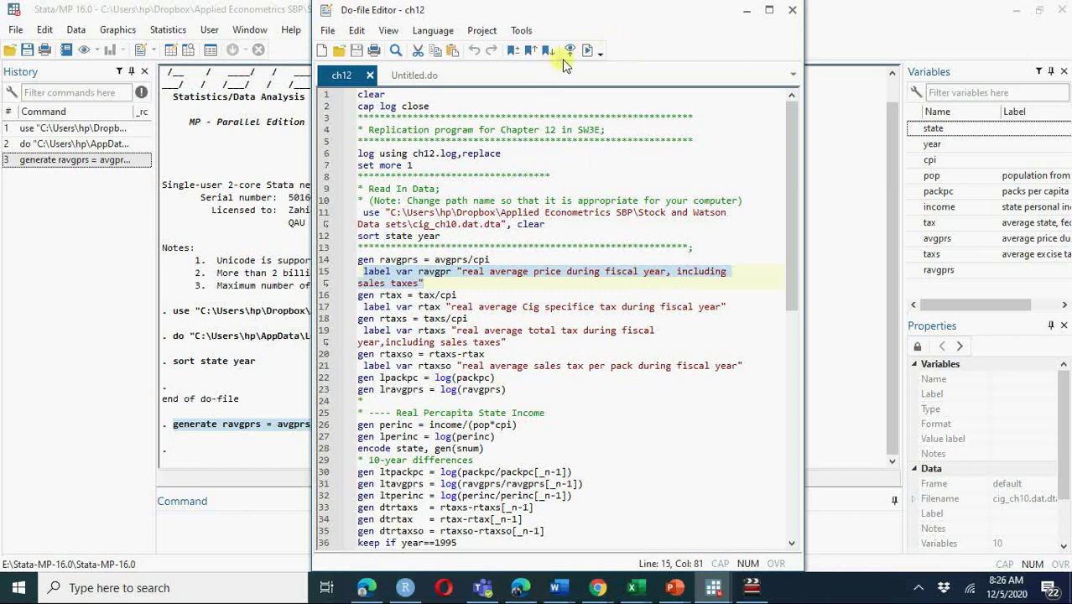
click(591, 50)
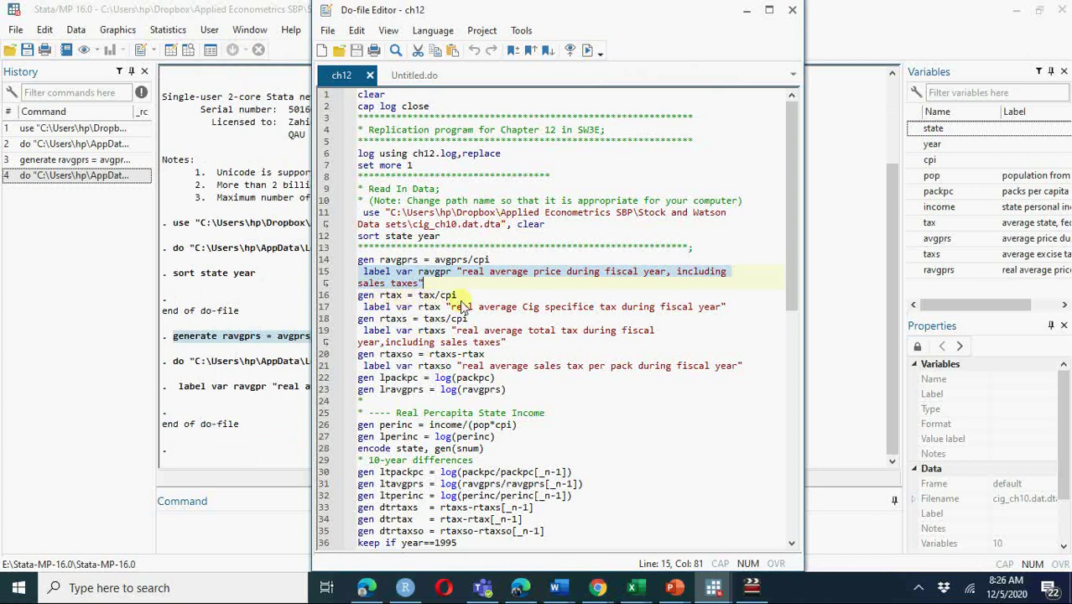
- Create a float variable rtax with the expression tax/cpi in the generate dialog, then close the dialog
mouse_move(714, 586)
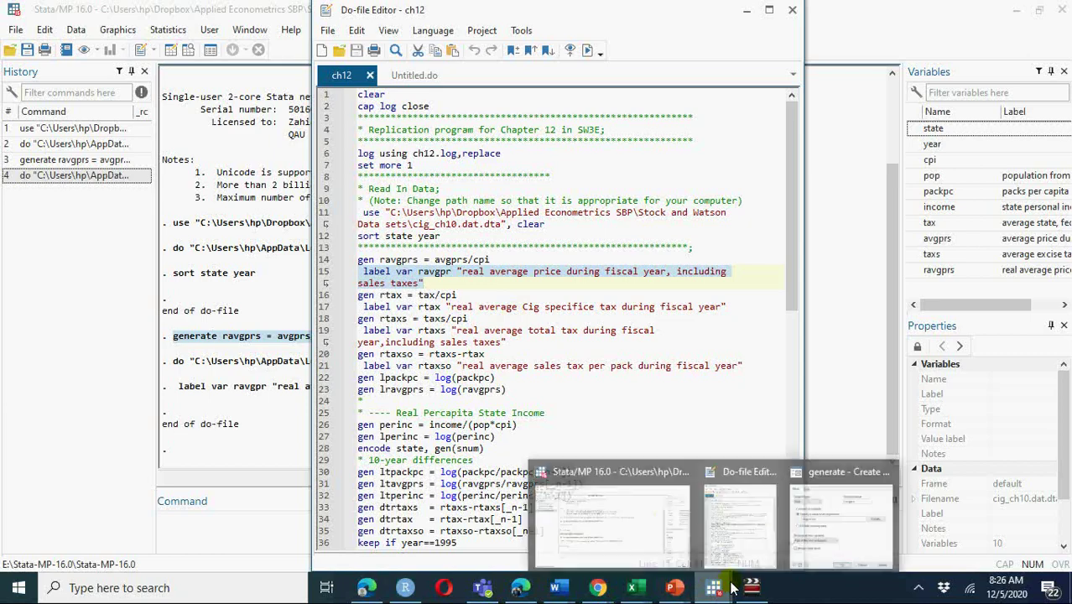
click(820, 541)
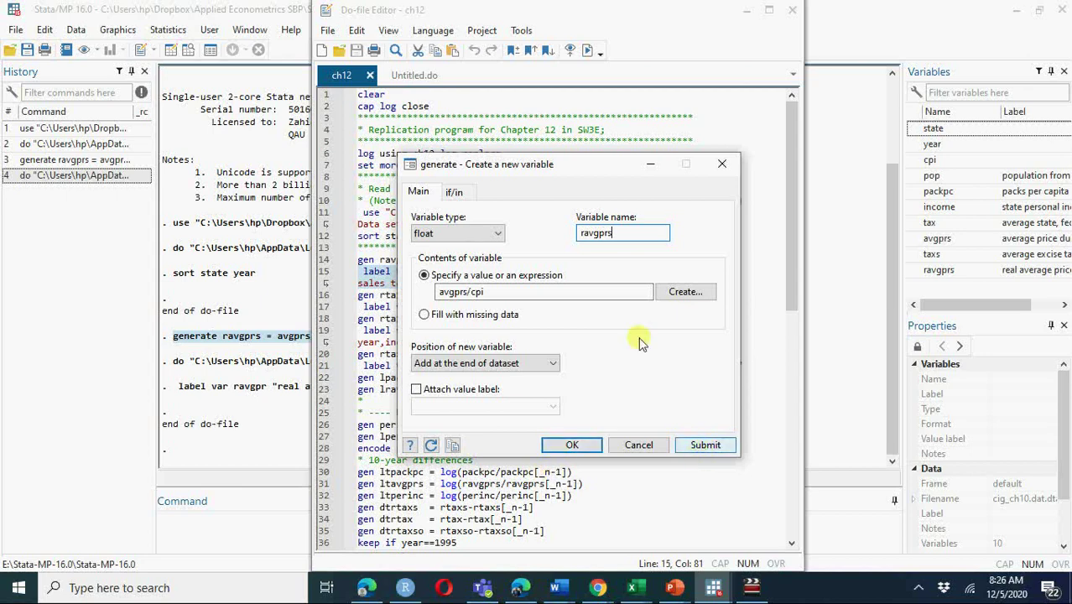
drag(608, 170, 767, 141)
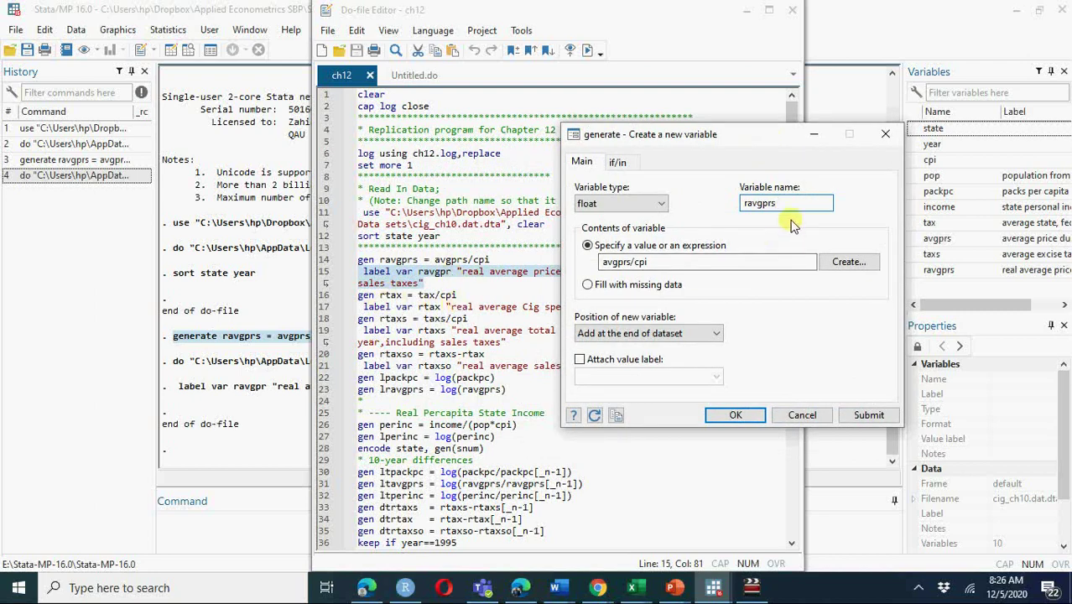
key(BackSpace)
key(BackSpace)
key(BackSpace)
key(BackSpace)
click(624, 264)
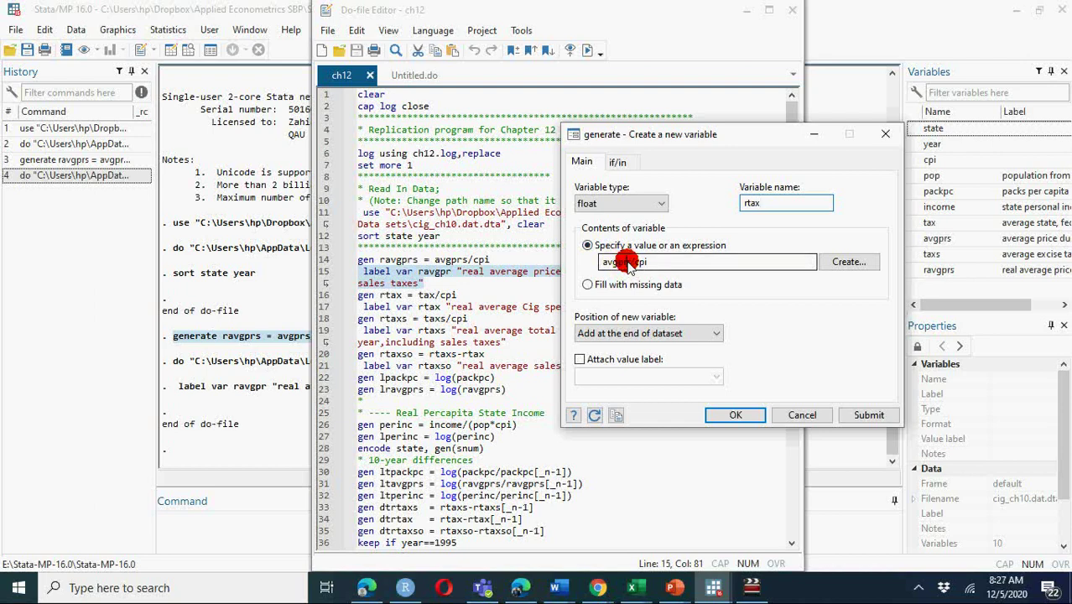
key(BackSpace)
key(BackSpace)
key(BackSpace)
key(BackSpace)
key(BackSpace)
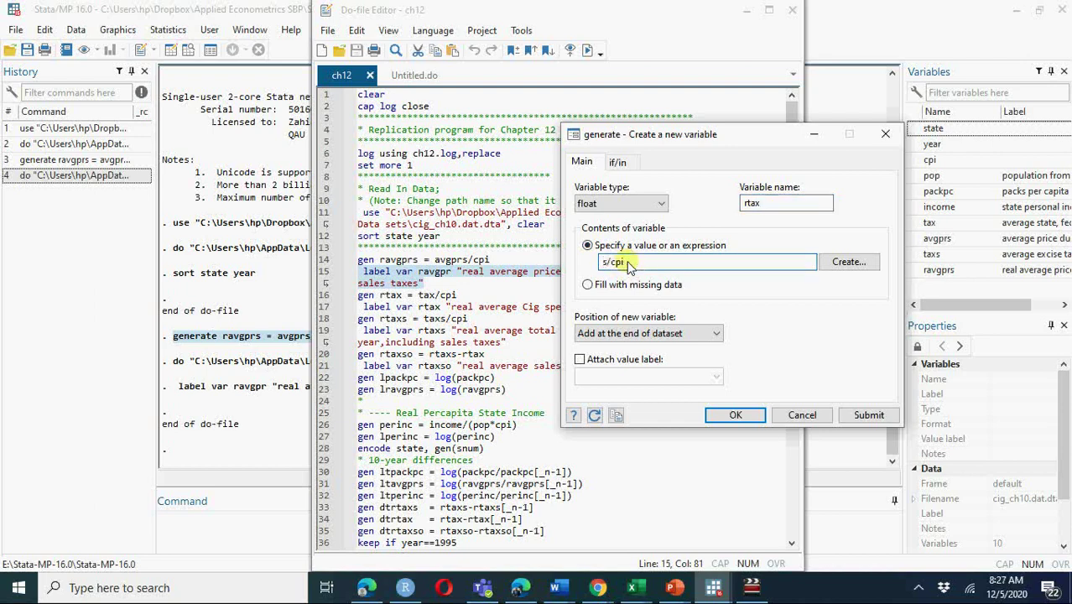
key(Delete)
text(tax)
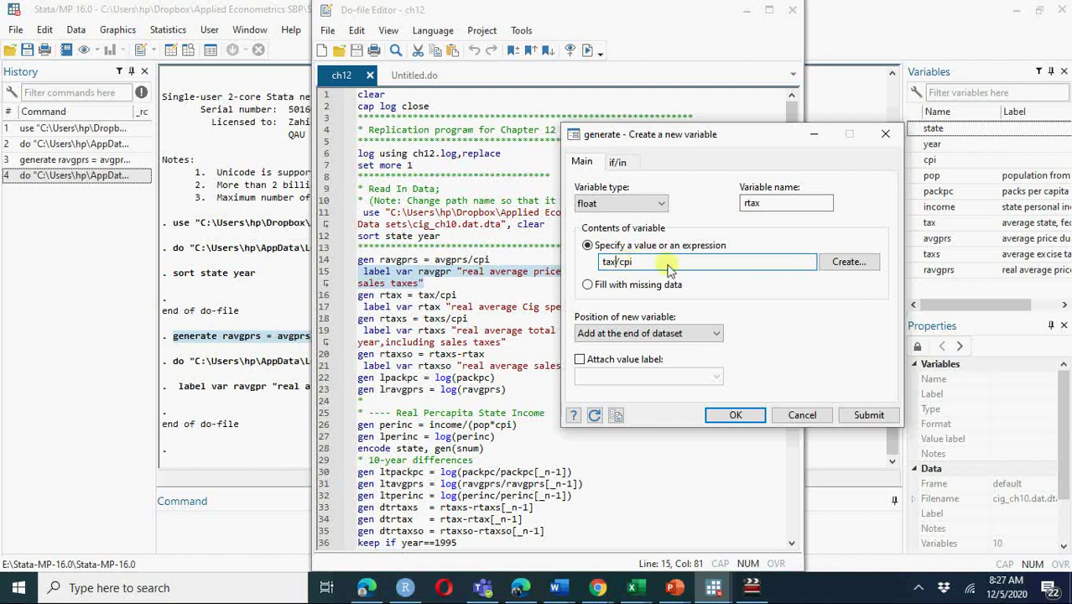
click(851, 416)
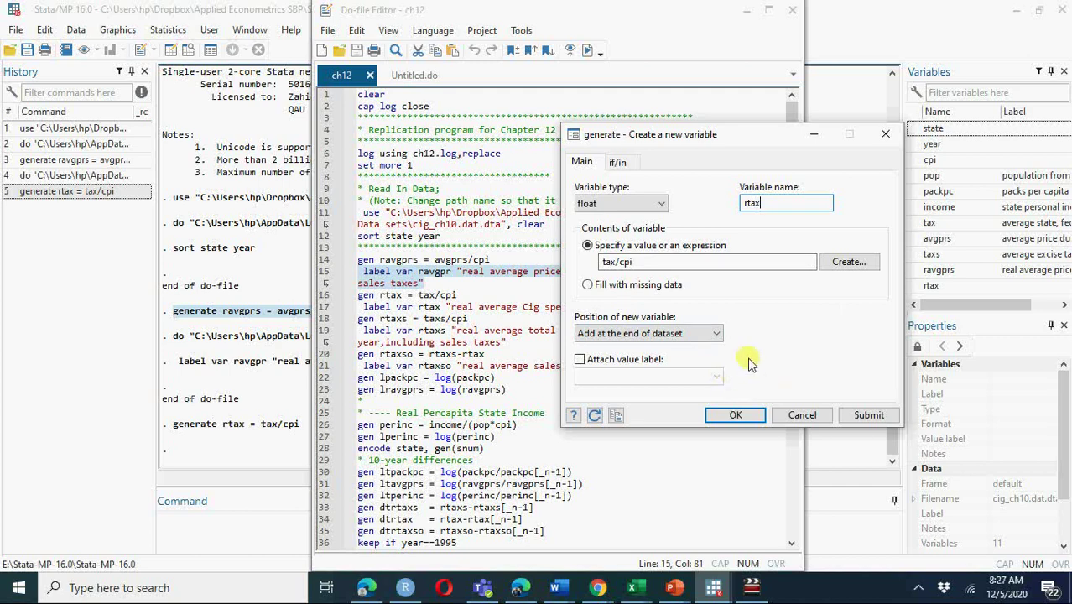
click(790, 417)
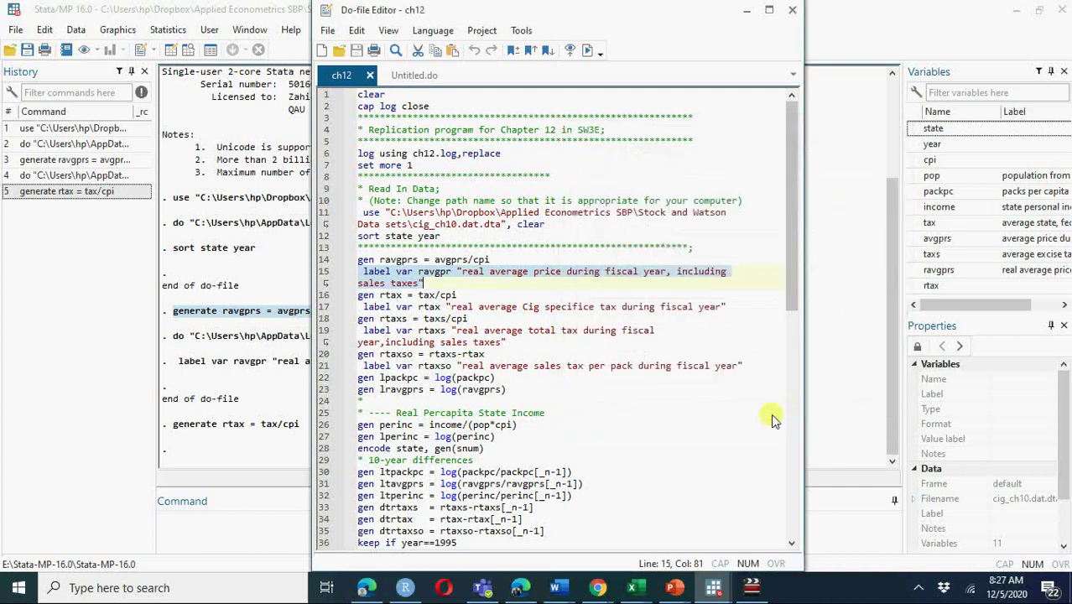
- Run do-file lines 17 to 35, from the rtax label through the 10-year difference variables ending with dtrtaxso
click(359, 300)
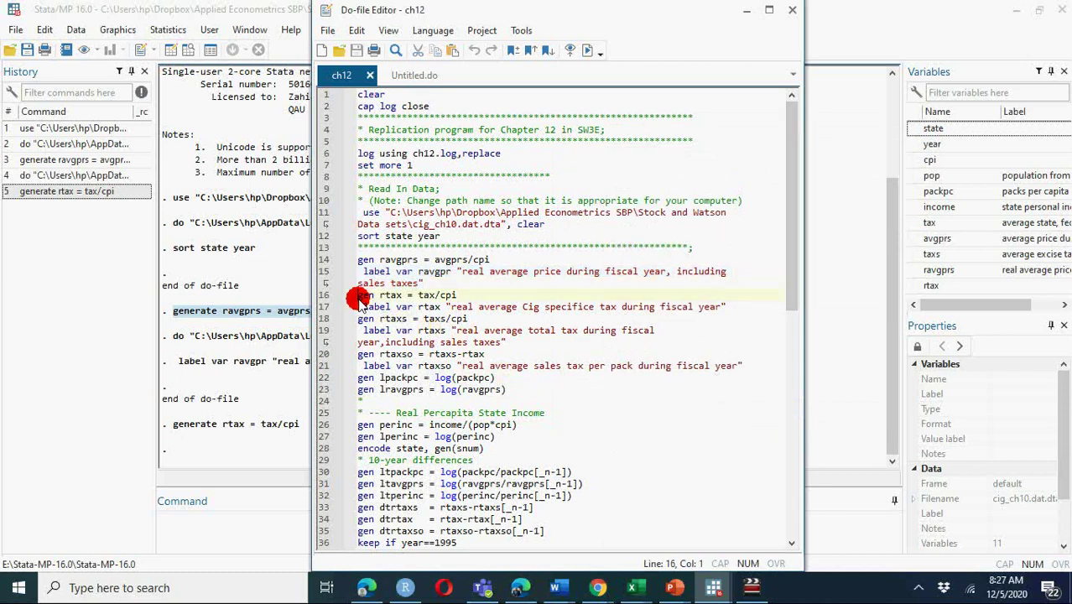
key(Down)
key(shift+Down)
key(shift+Down)
key(shift+Down)
key(shift+Down)
key(shift+Down)
key(shift+Down)
key(shift+Down)
key(shift+Down)
key(shift+Down)
key(shift+Down)
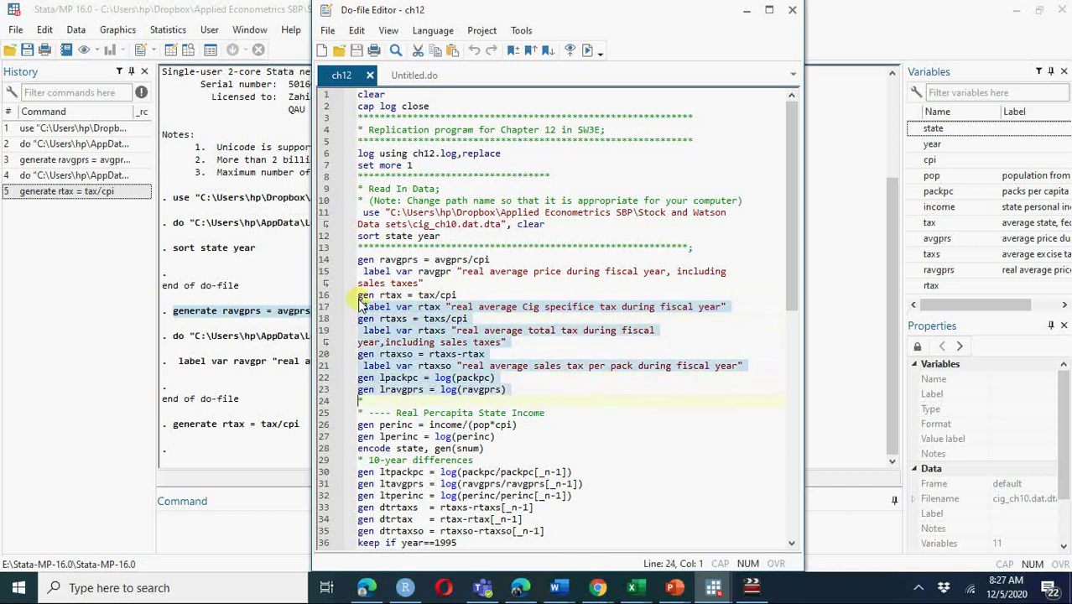
key(shift+Down)
key(shift+Down)
key(shift+Down)
key(shift+Down)
key(shift+Down)
key(shift+Down)
key(shift+Down)
key(shift+Down)
key(shift+Down)
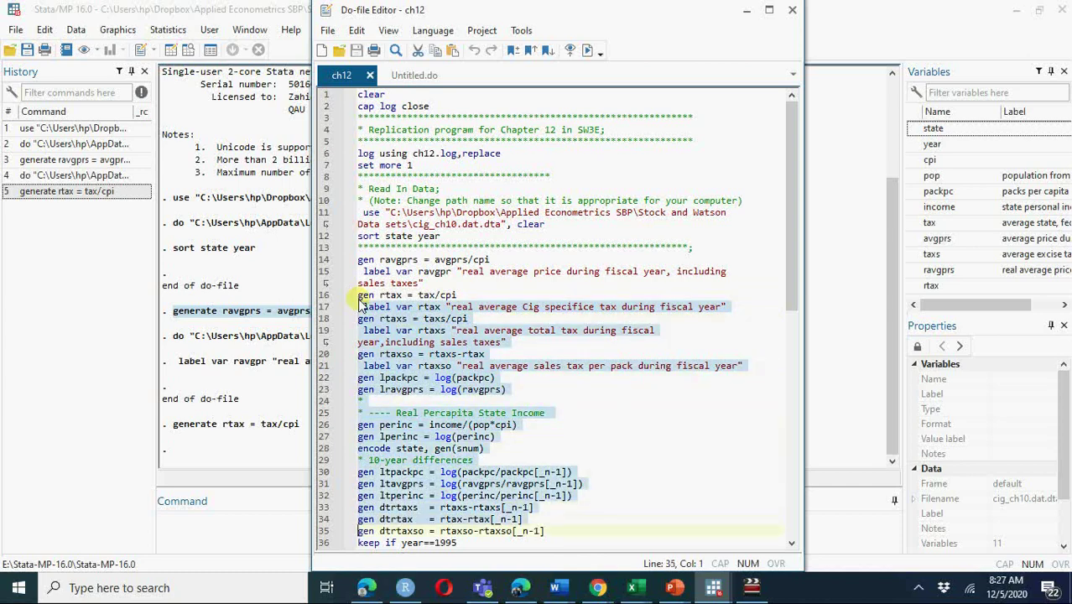
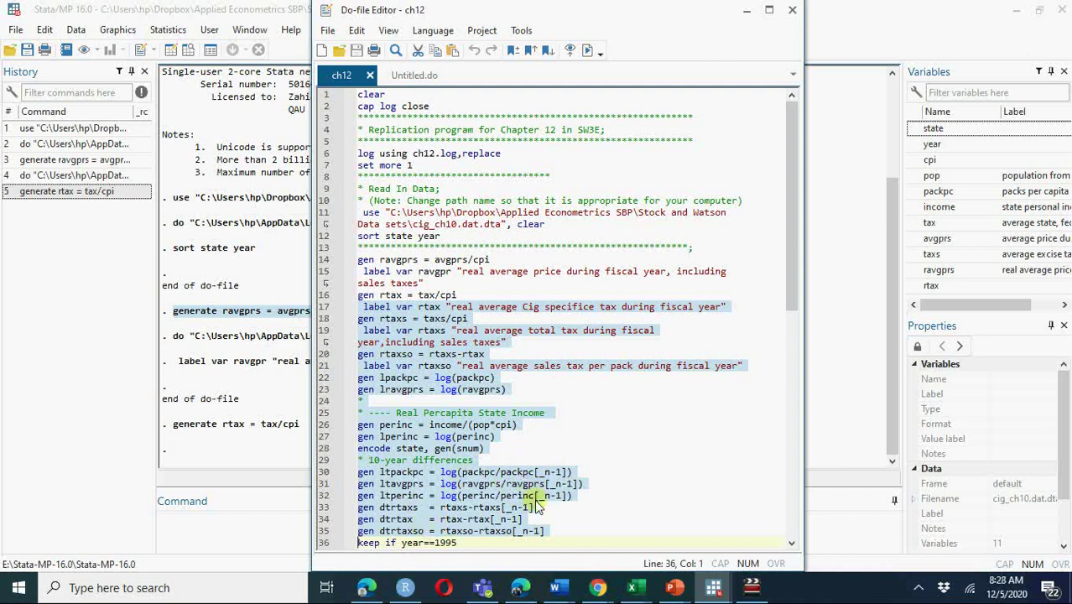
click(587, 52)
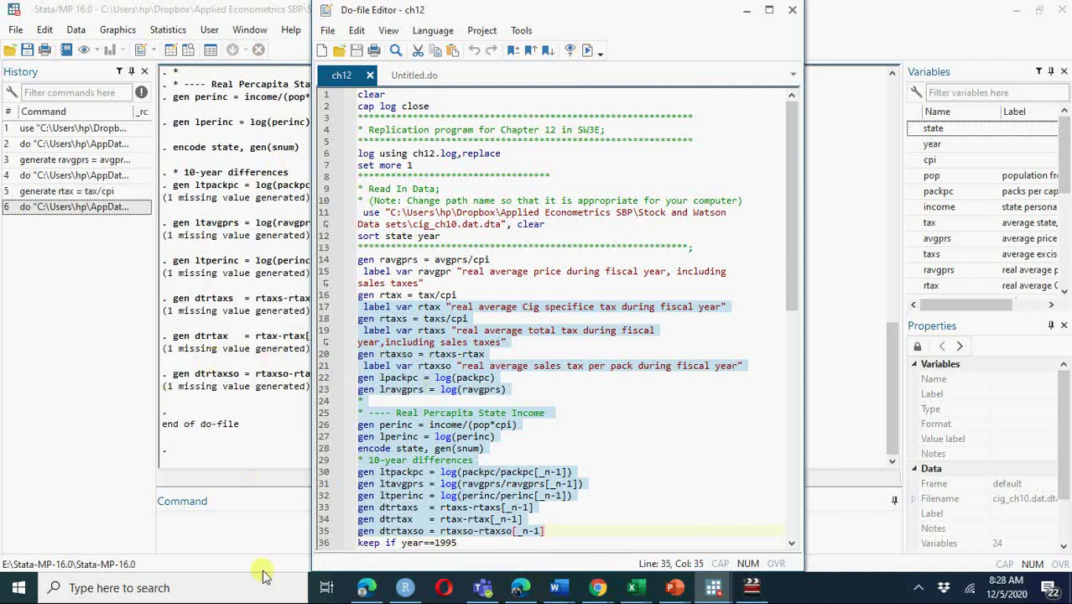
- Run only the keep if year==1995 line of the do-file
click(363, 544)
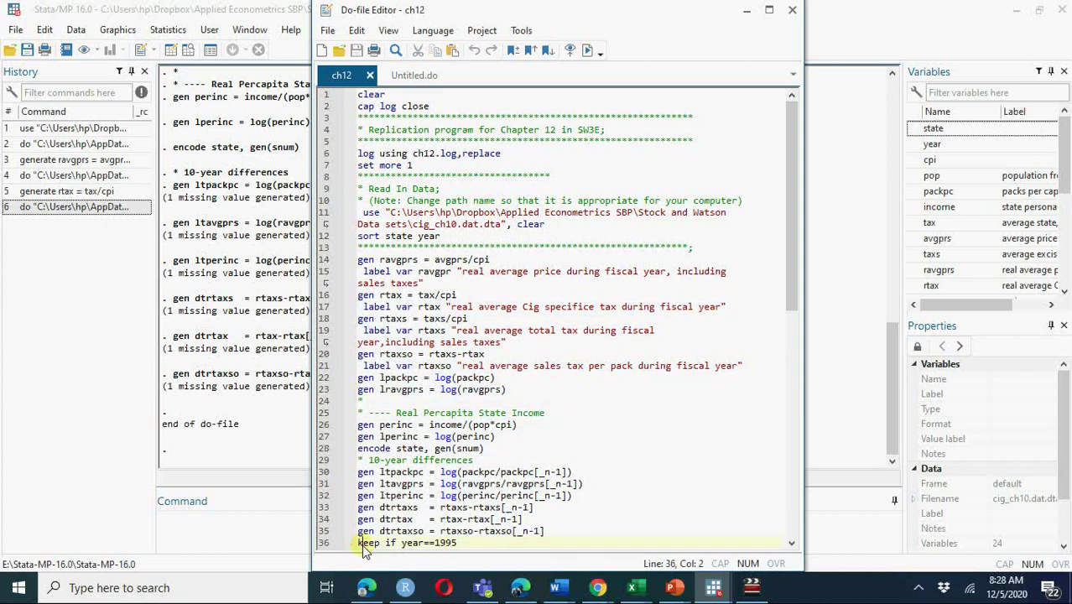
drag(363, 544, 362, 546)
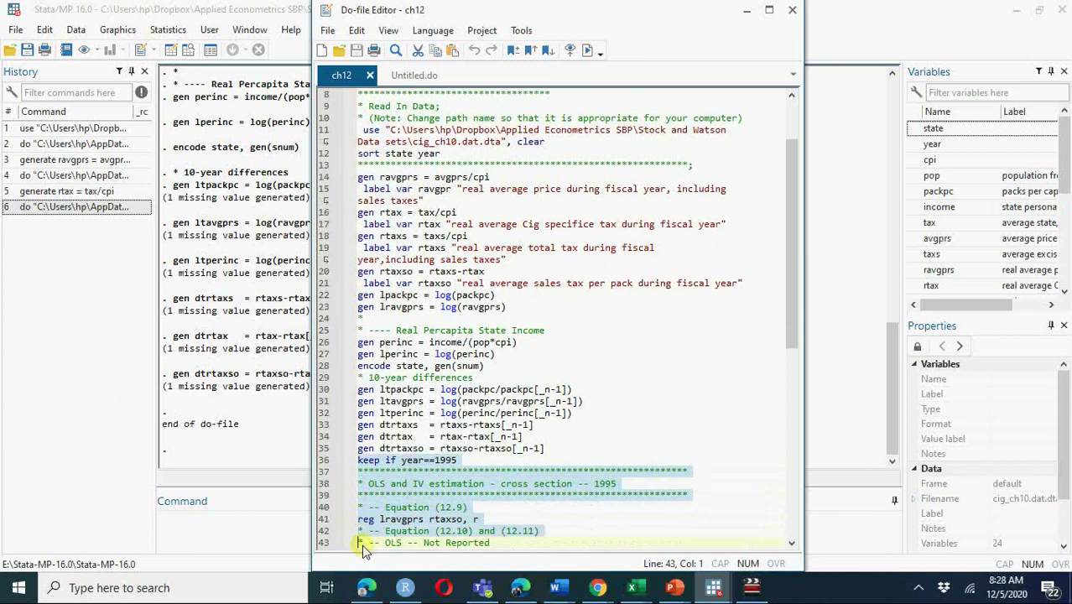
key(shift+Up)
key(shift+Up)
key(shift+Up)
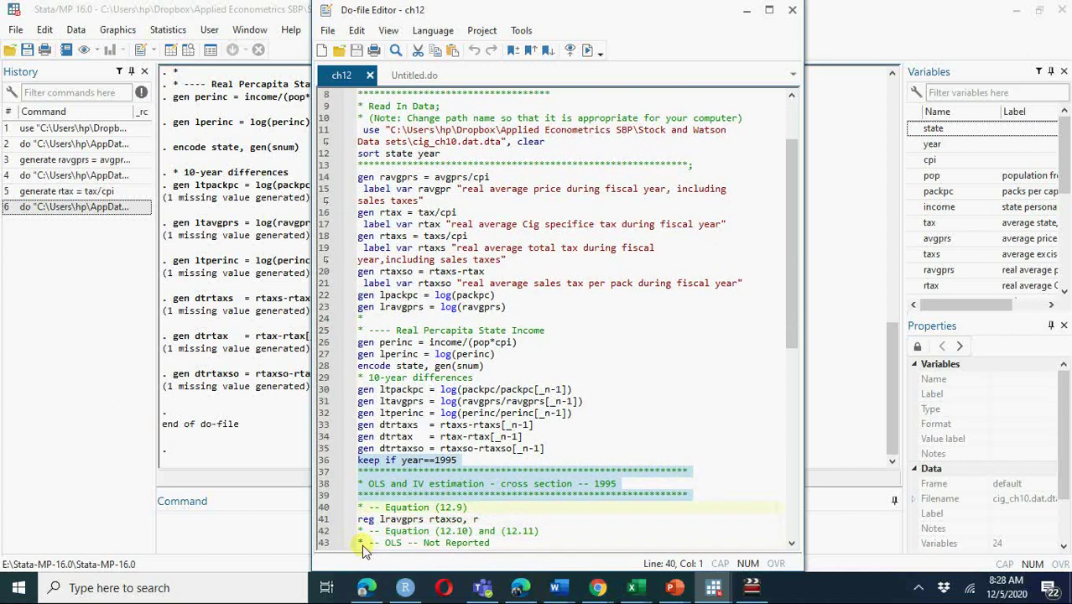
key(shift+Up)
key(shift+Up)
key(shift+Up)
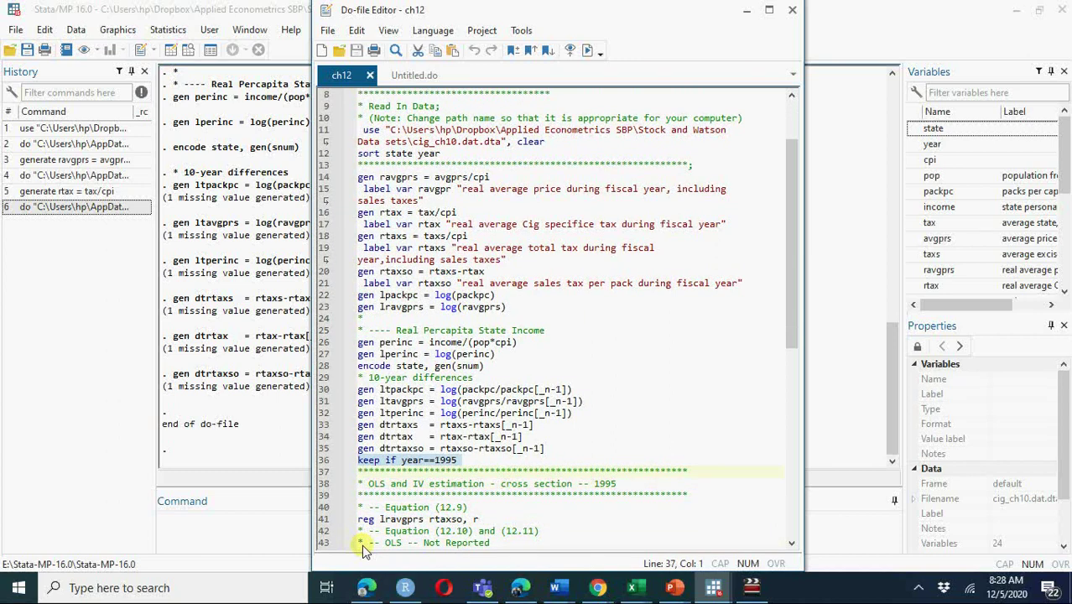
click(587, 50)
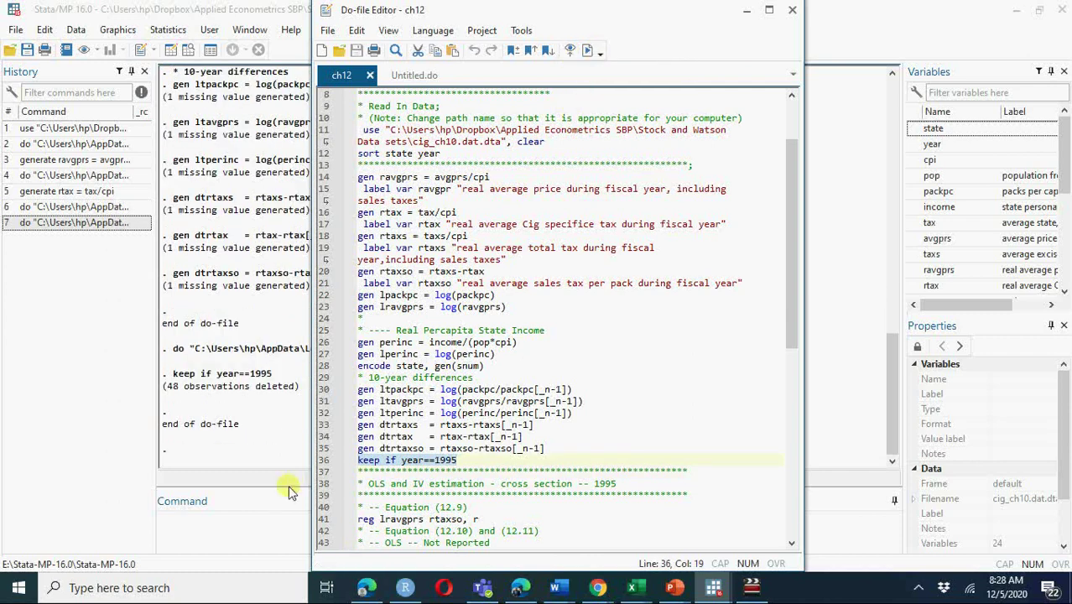
- Open the linear regression dialog and set lravgprs as the dependent variable, following the do-file's equation 12.9
click(237, 515)
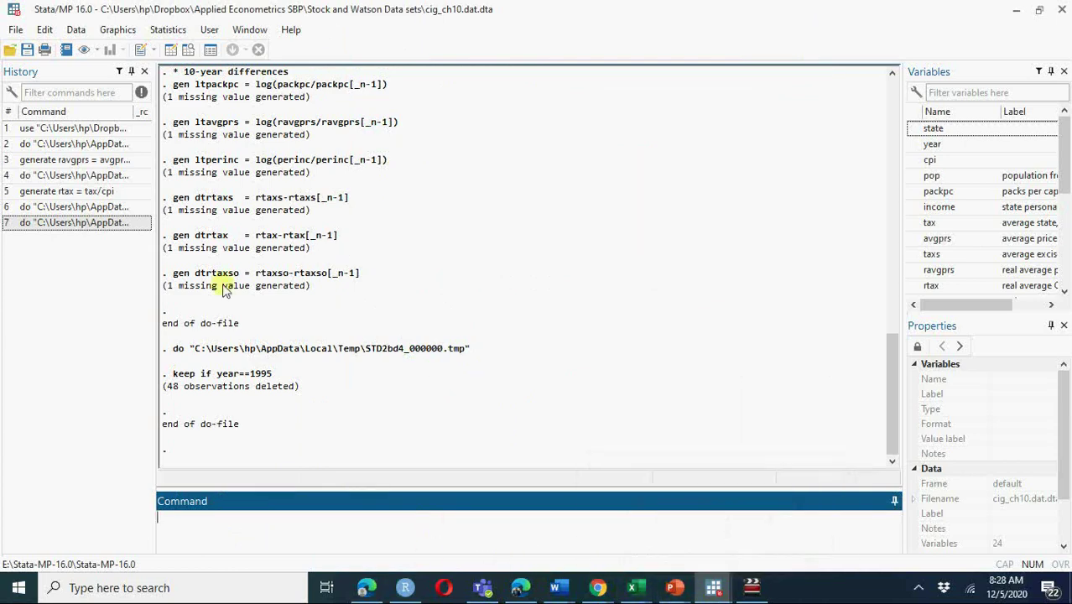
click(179, 31)
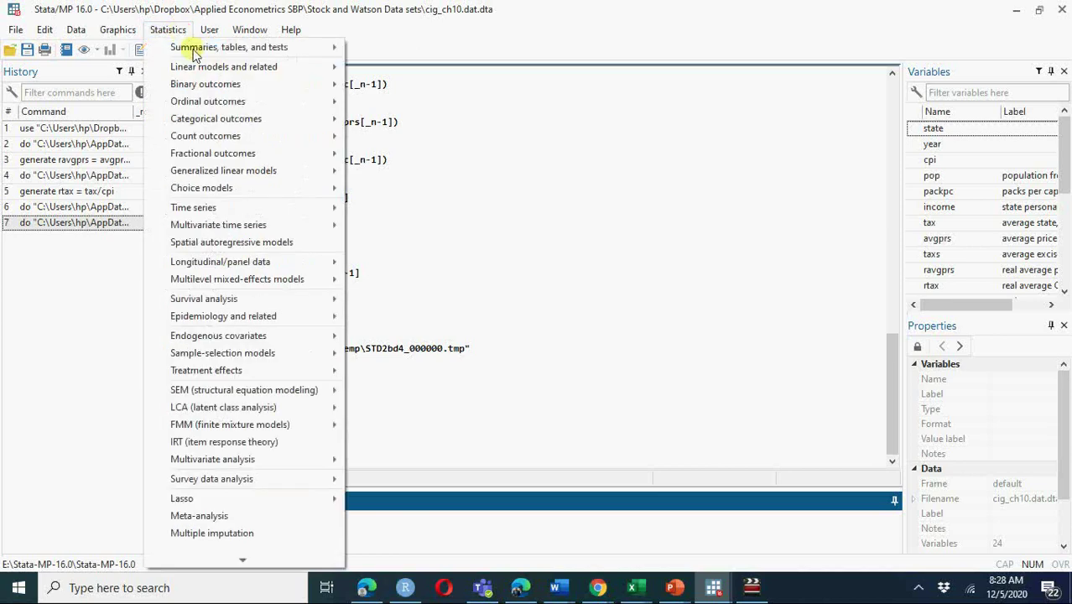
mouse_move(192, 66)
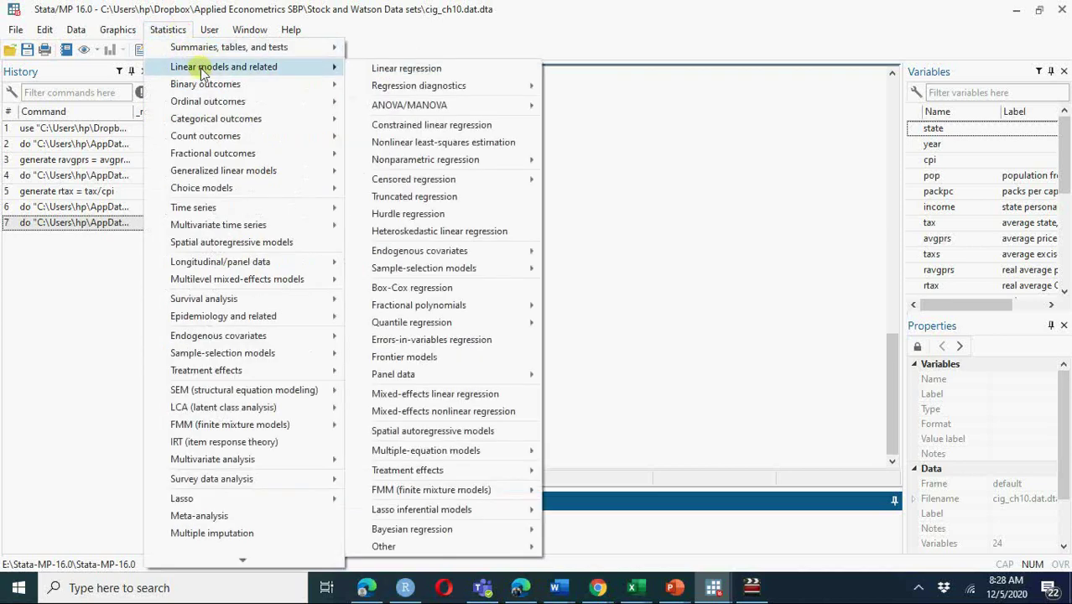
click(462, 72)
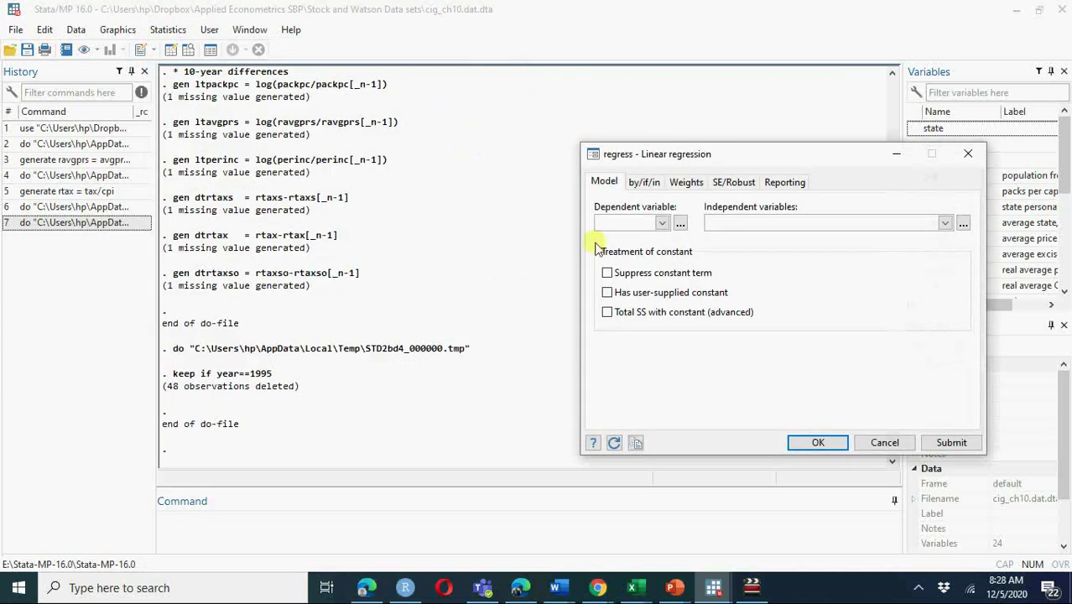
click(663, 224)
mouse_move(715, 592)
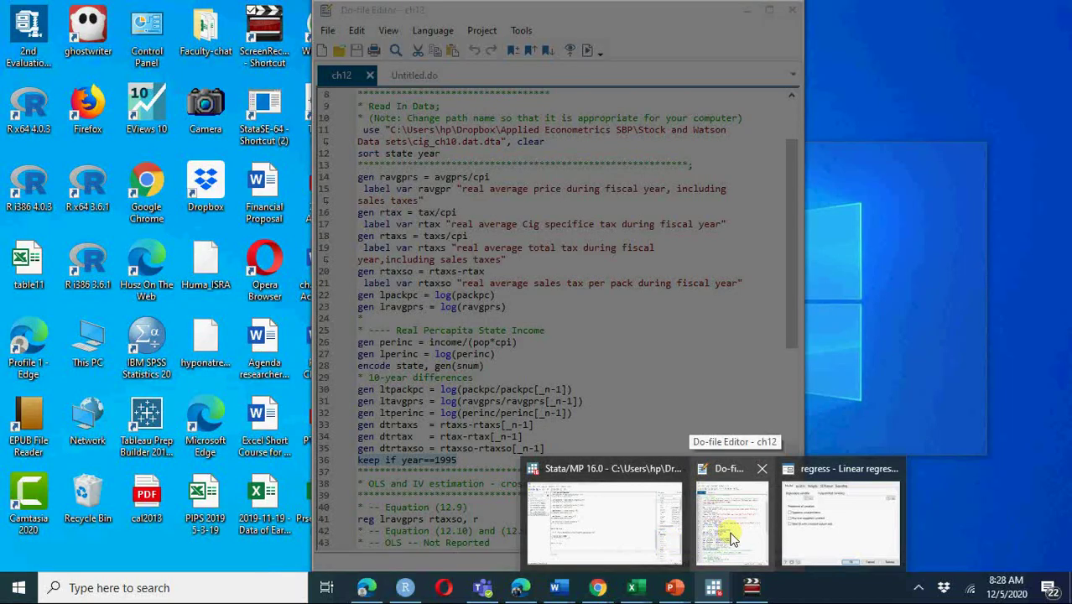
click(731, 537)
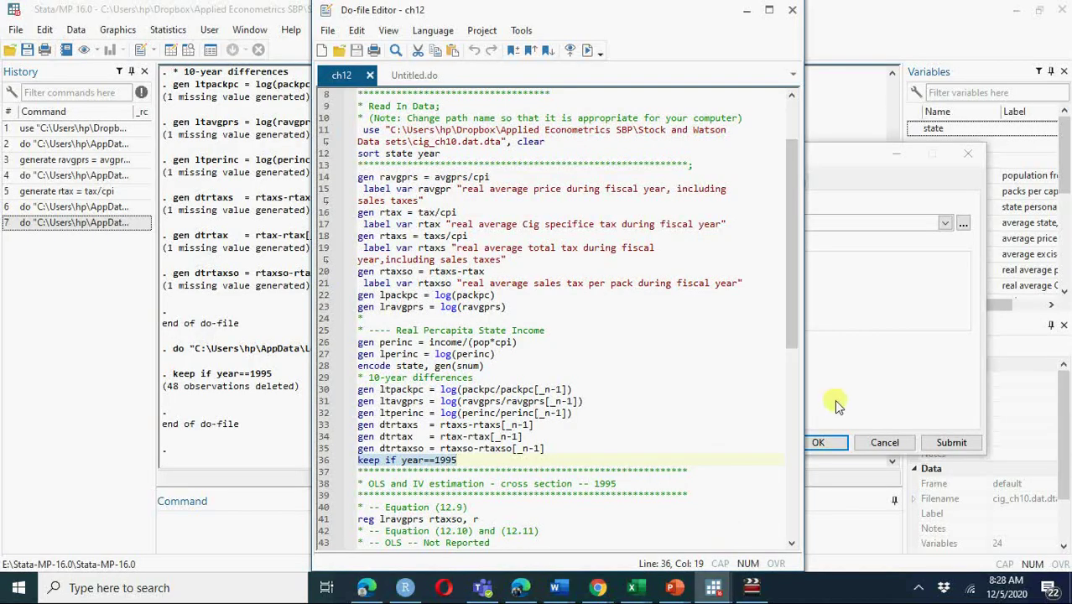
click(893, 380)
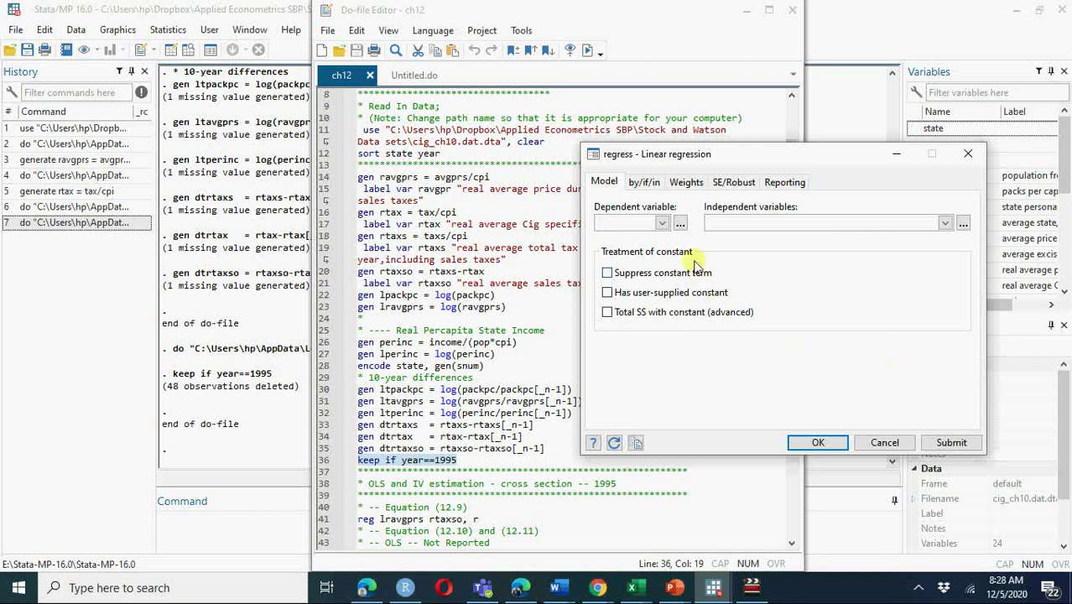
click(662, 224)
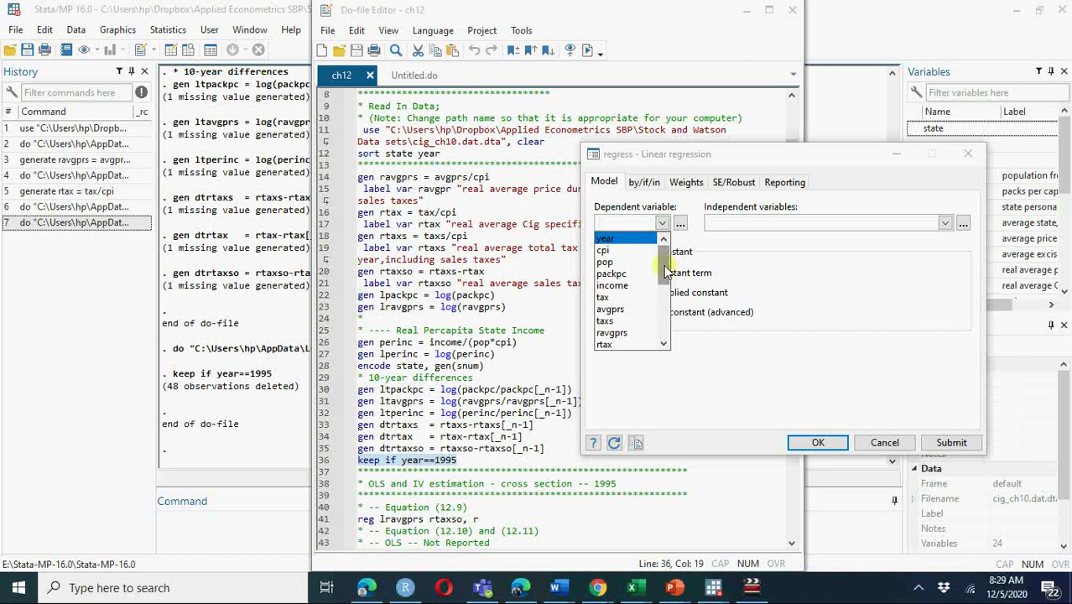
drag(665, 270, 665, 323)
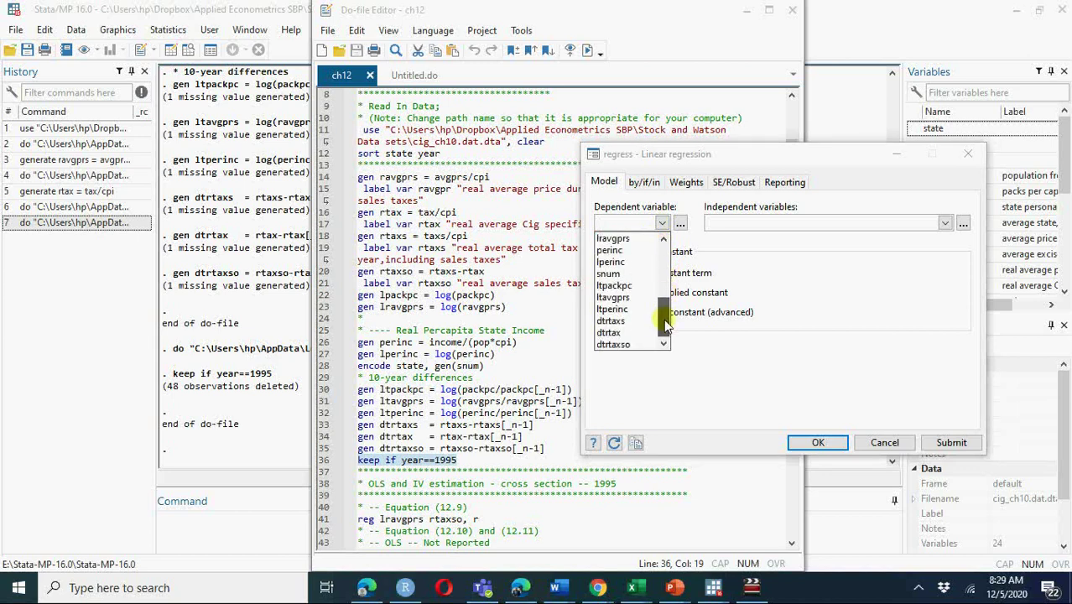
click(617, 241)
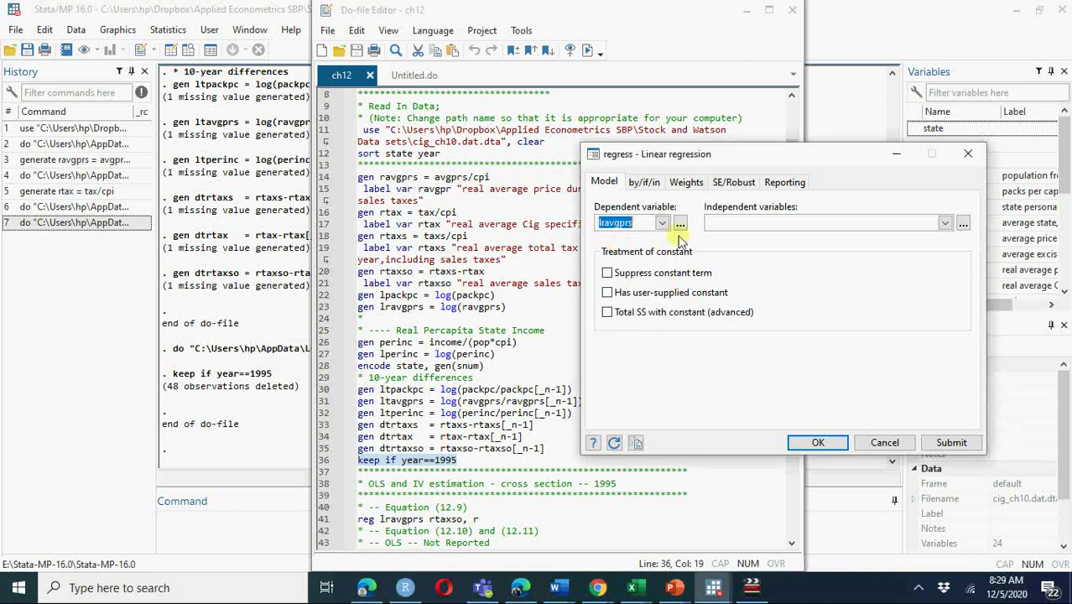
- Set rtaxso as the independent variable and submit the regression, keeping the dialog open
click(947, 224)
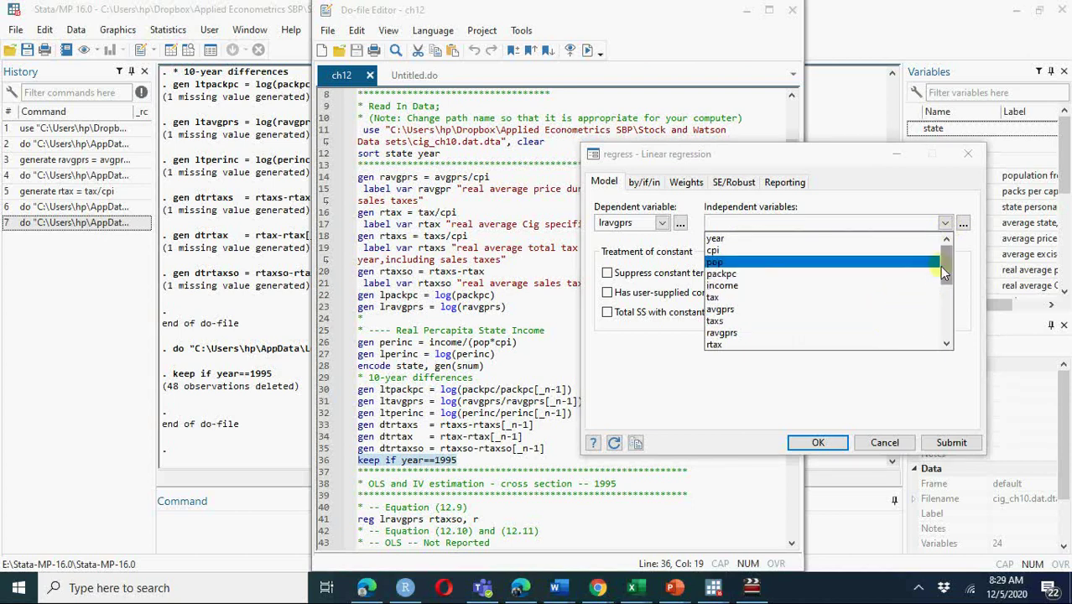
drag(945, 275, 945, 291)
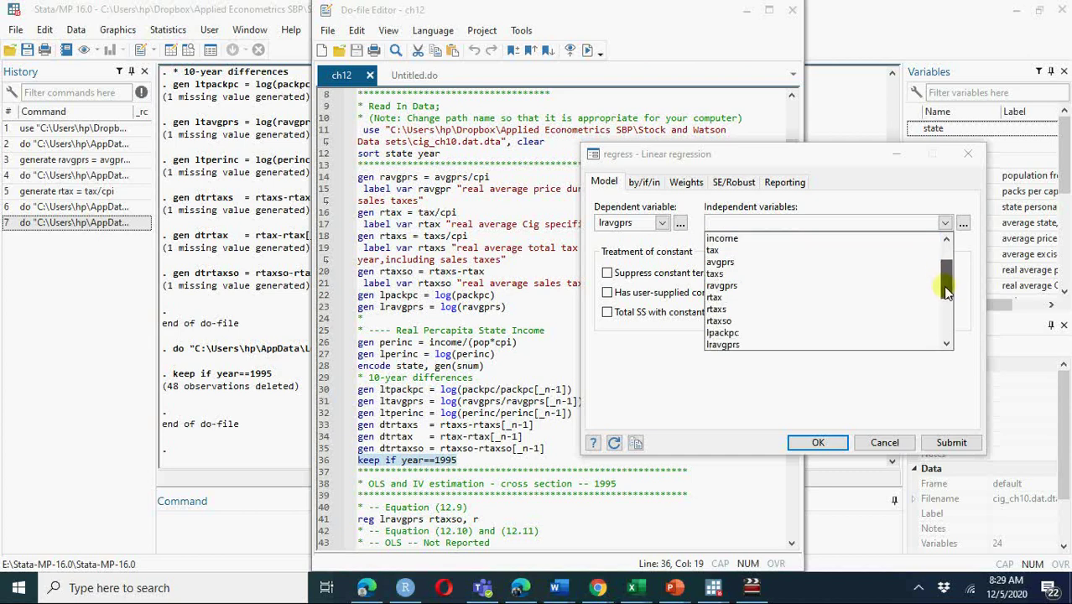
click(777, 324)
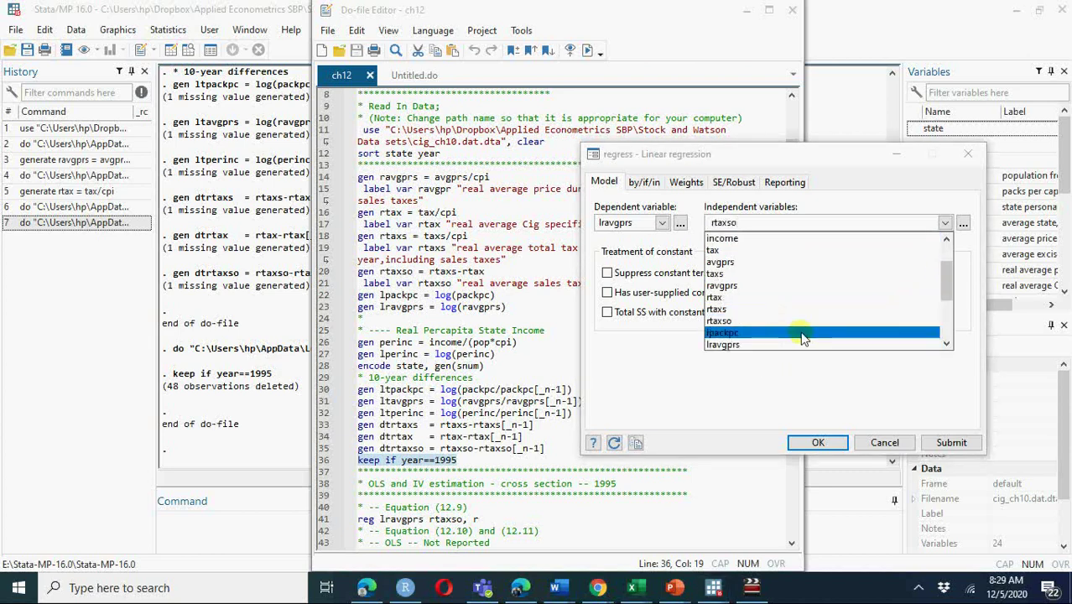
click(946, 450)
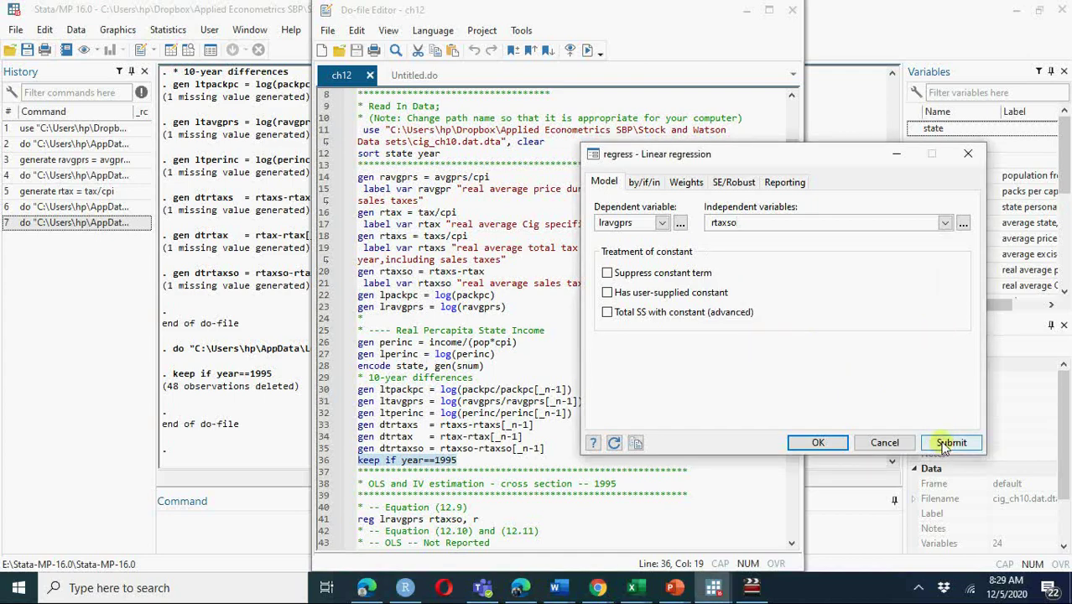
click(945, 448)
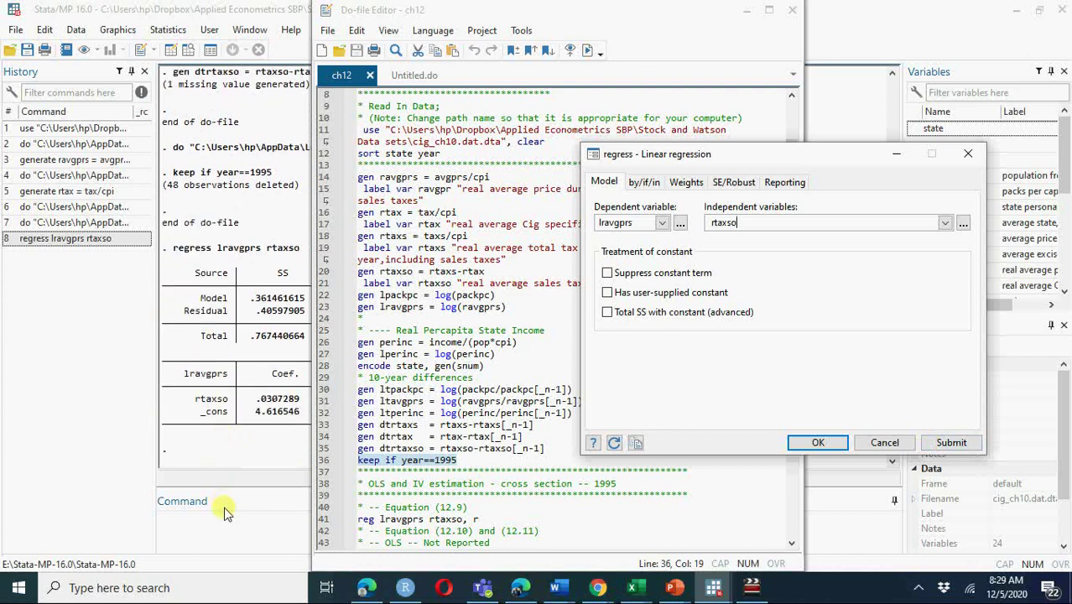
- Check the do-file's OLS commands, then rerun the recorded regression with robust errors as regress lravgprs rtaxso, r
click(500, 519)
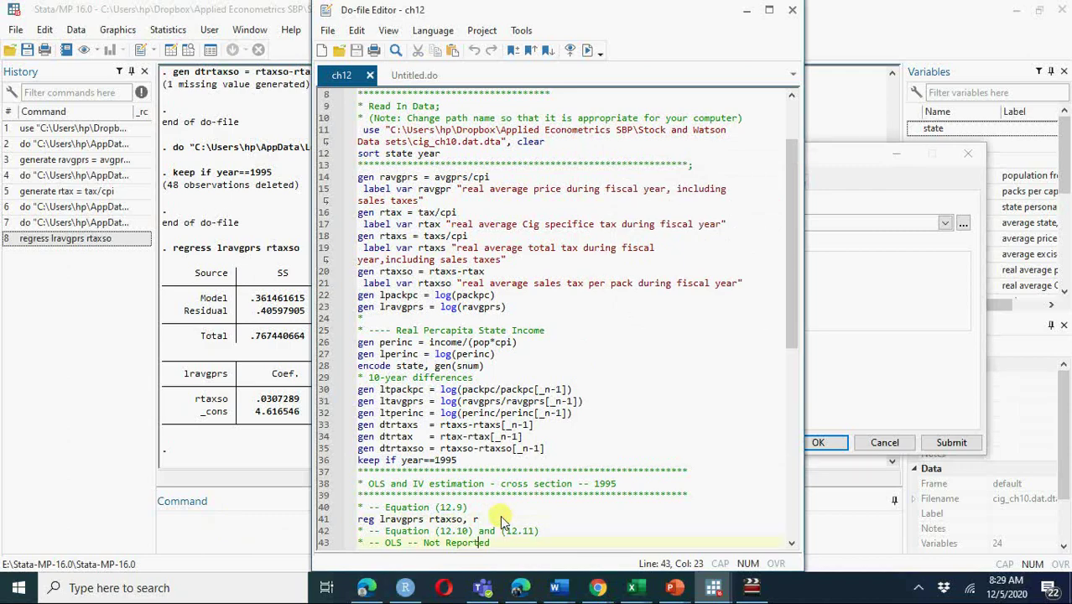
text(reg lravgprs rtaxso, r * -- Equation (12.10) and (12.11) * -- OLS -- Not Reported reg lpackpc lravgprs, r * -- IV -- Reported)
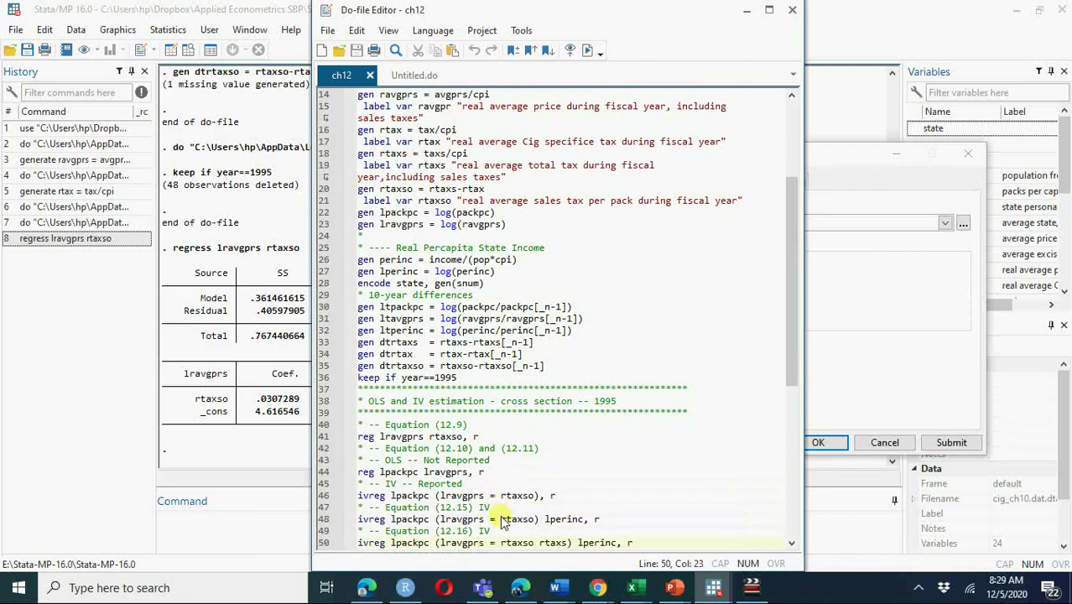
click(78, 242)
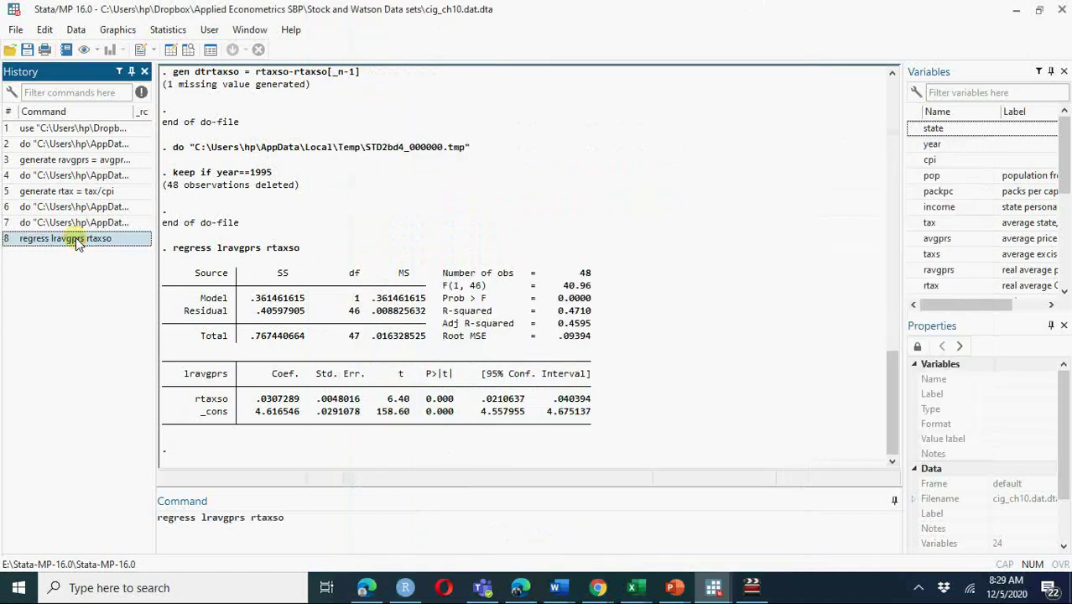
click(310, 526)
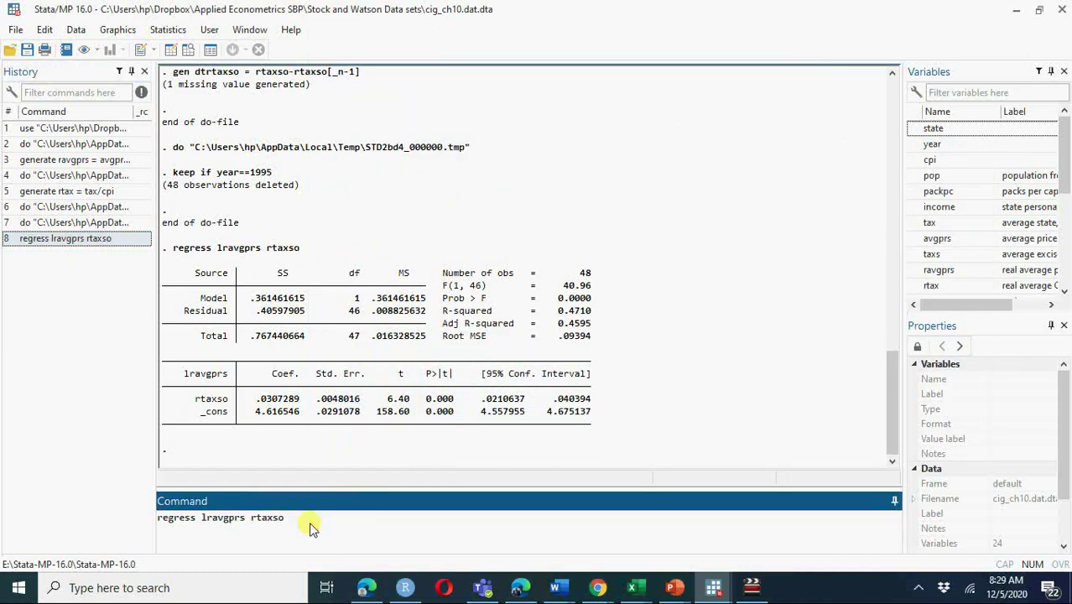
text(, r)
key(Return)
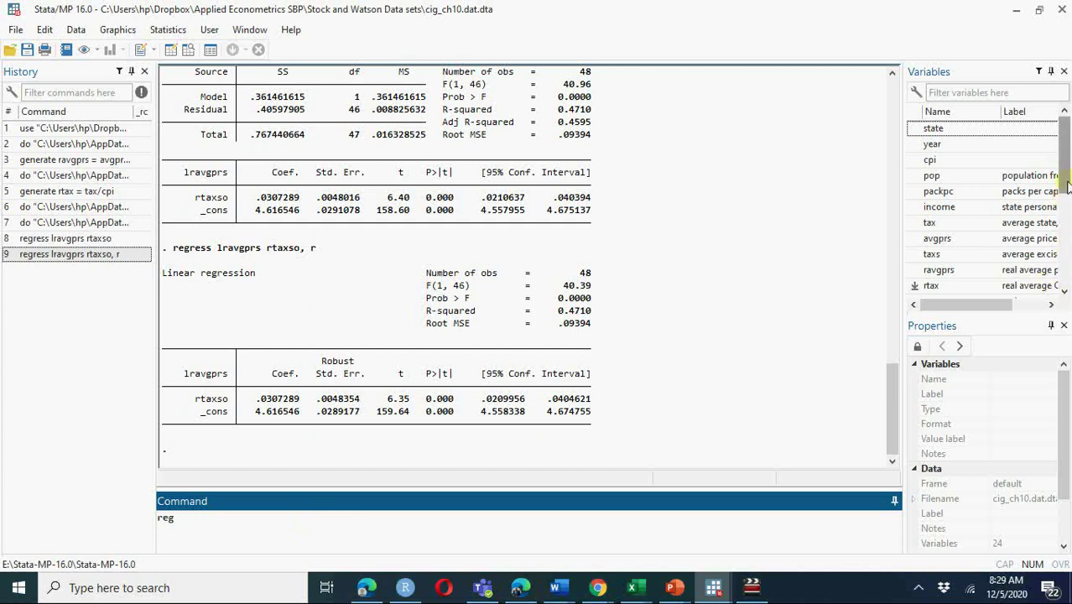
- Run the robust OLS regression of lpackpc on lravgprs as reg lpackpc lravgprs,r, consulting the do-file for the specification
drag(1066, 184, 1066, 222)
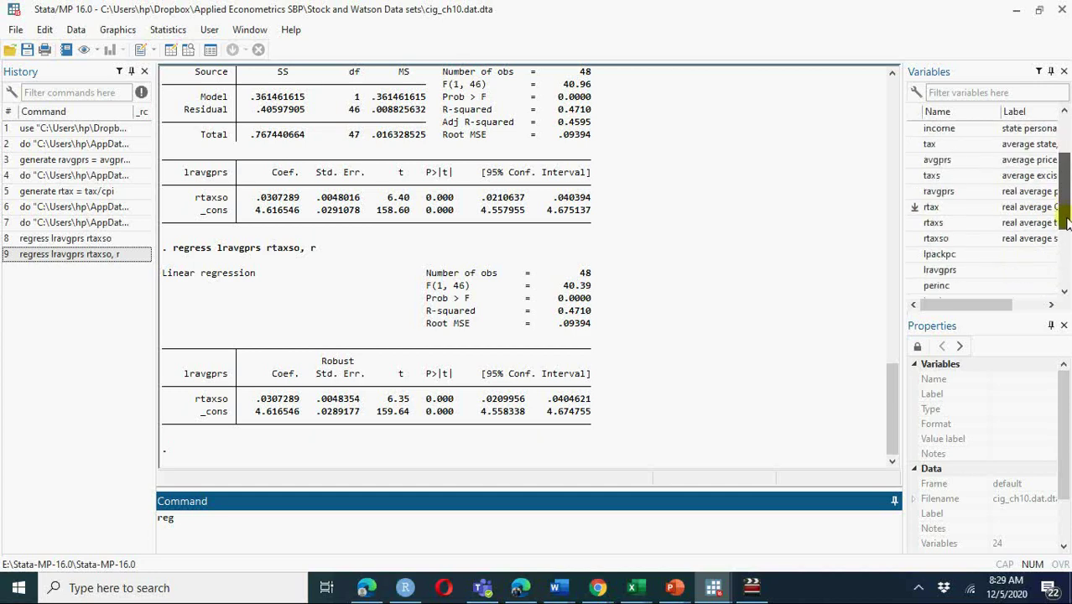
click(914, 255)
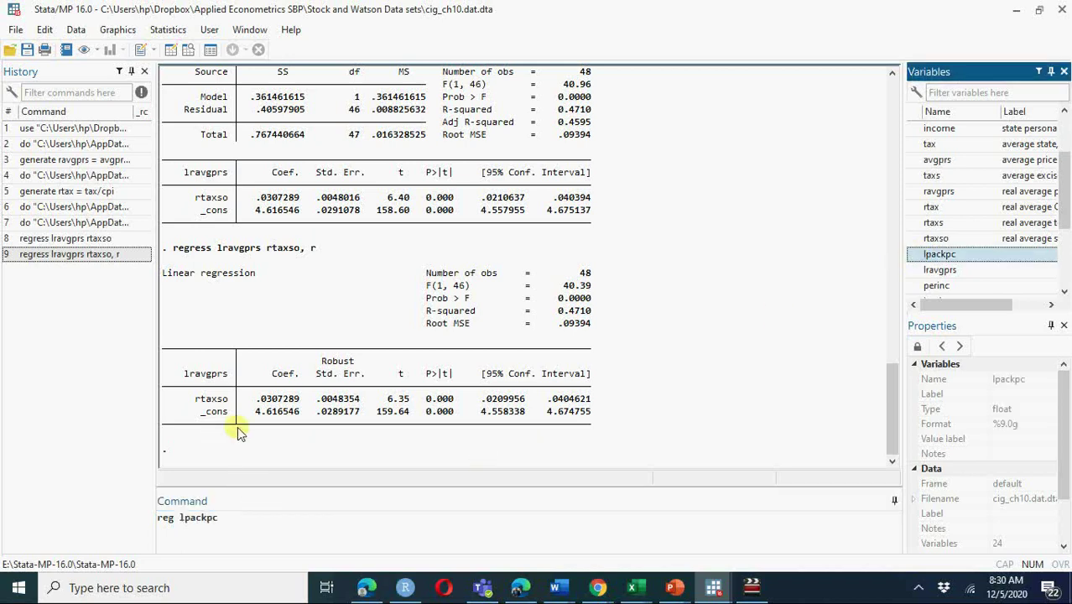
click(235, 528)
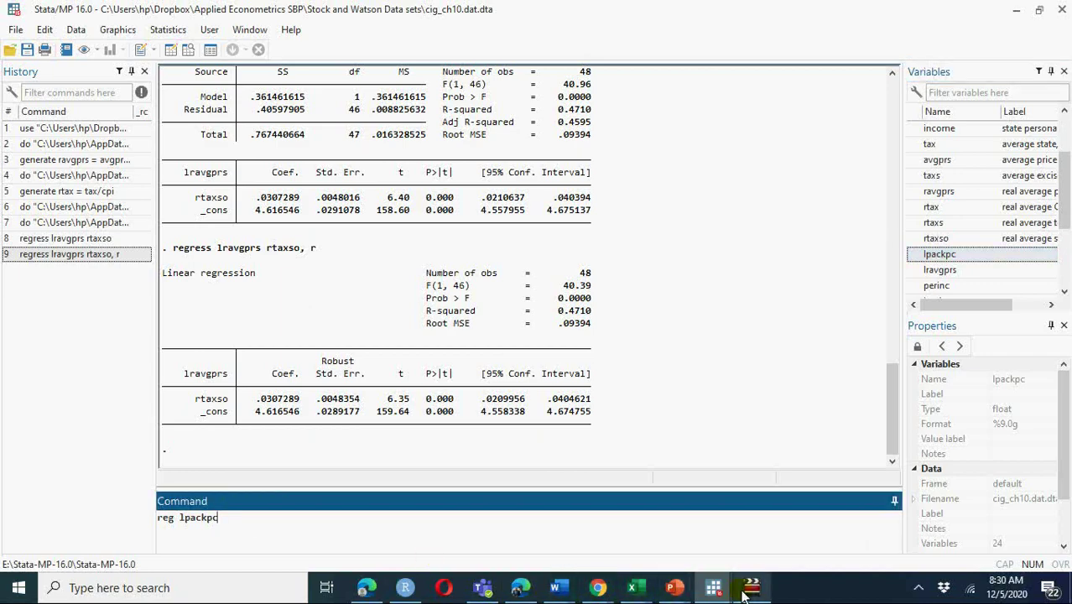
mouse_move(713, 589)
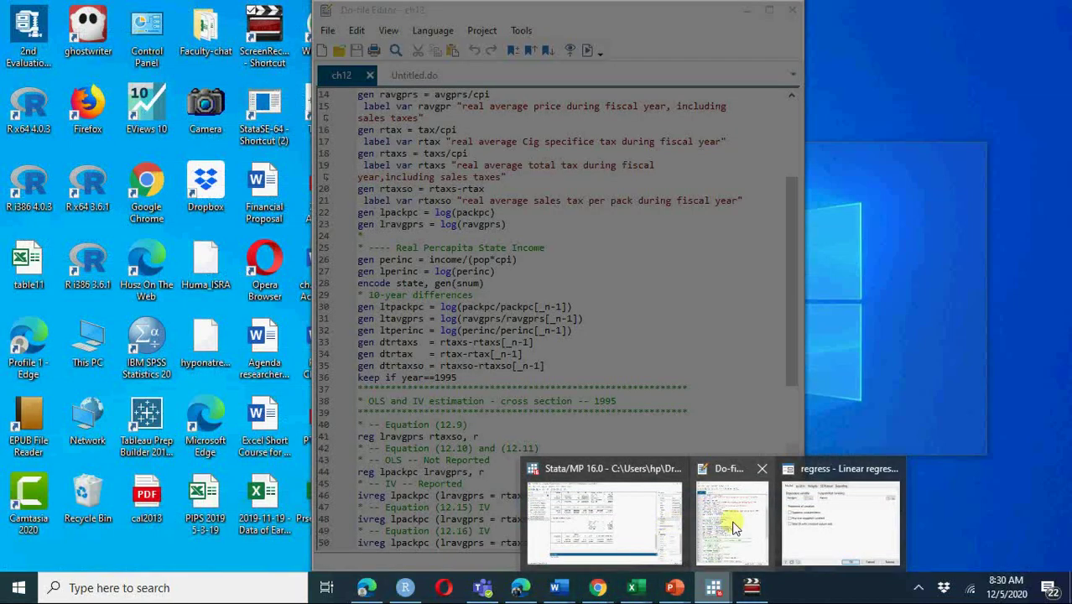
click(731, 526)
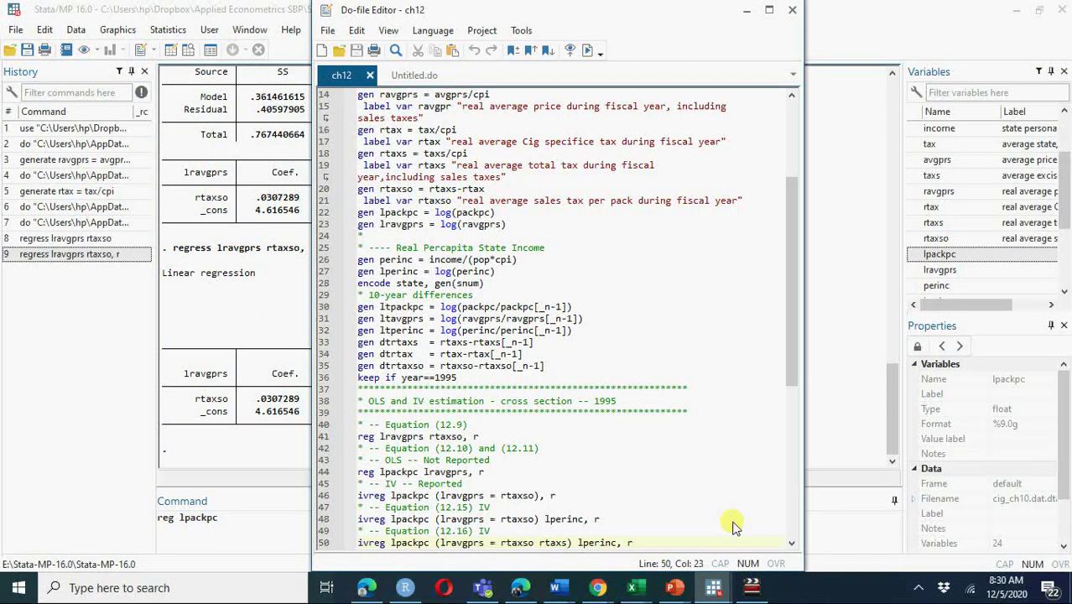
click(258, 527)
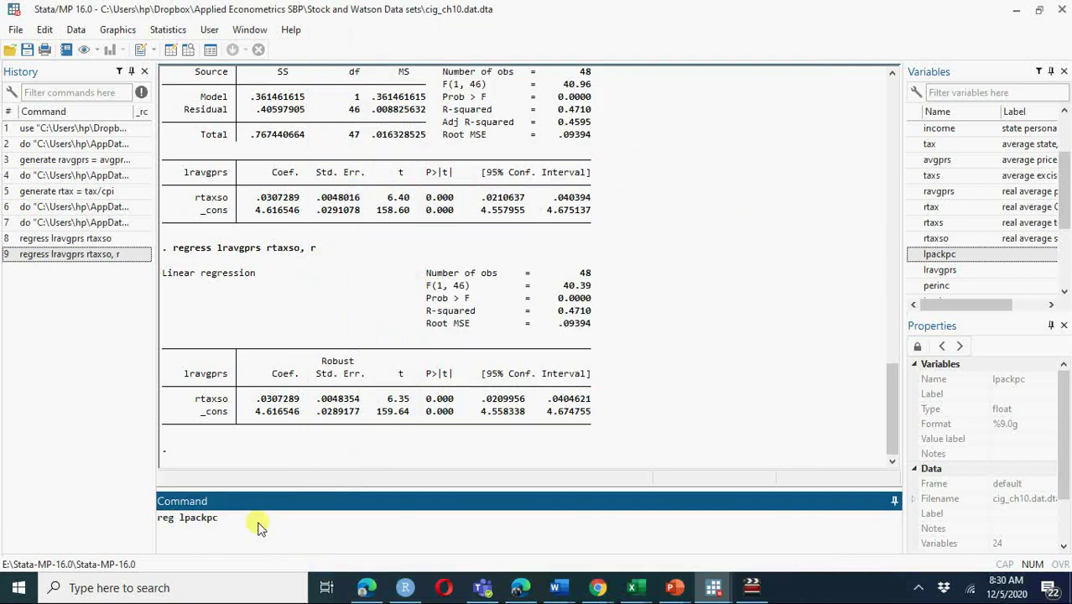
click(914, 270)
text(,r)
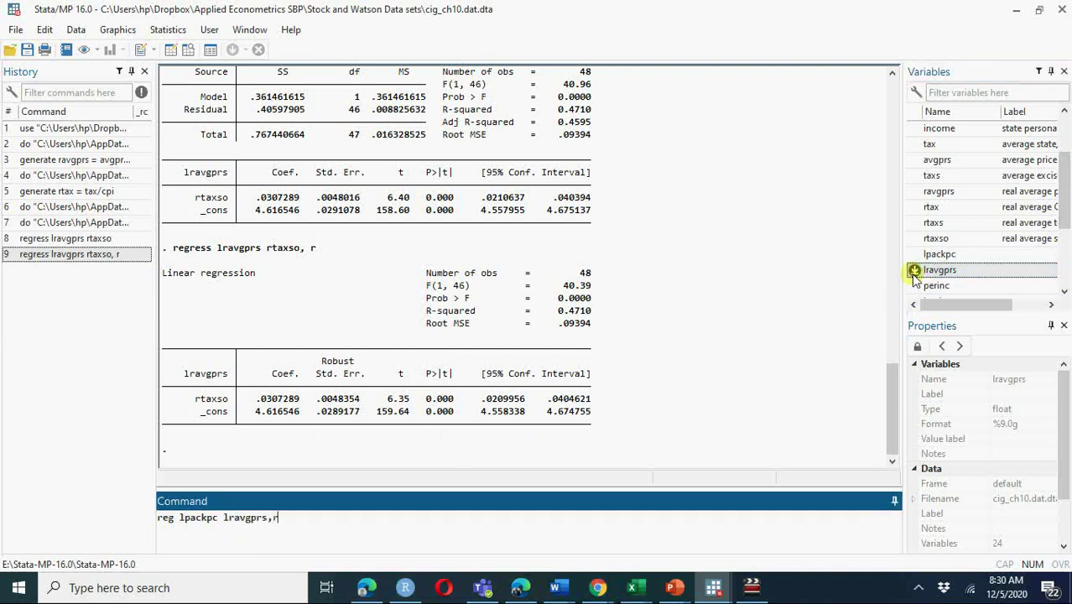
key(Return)
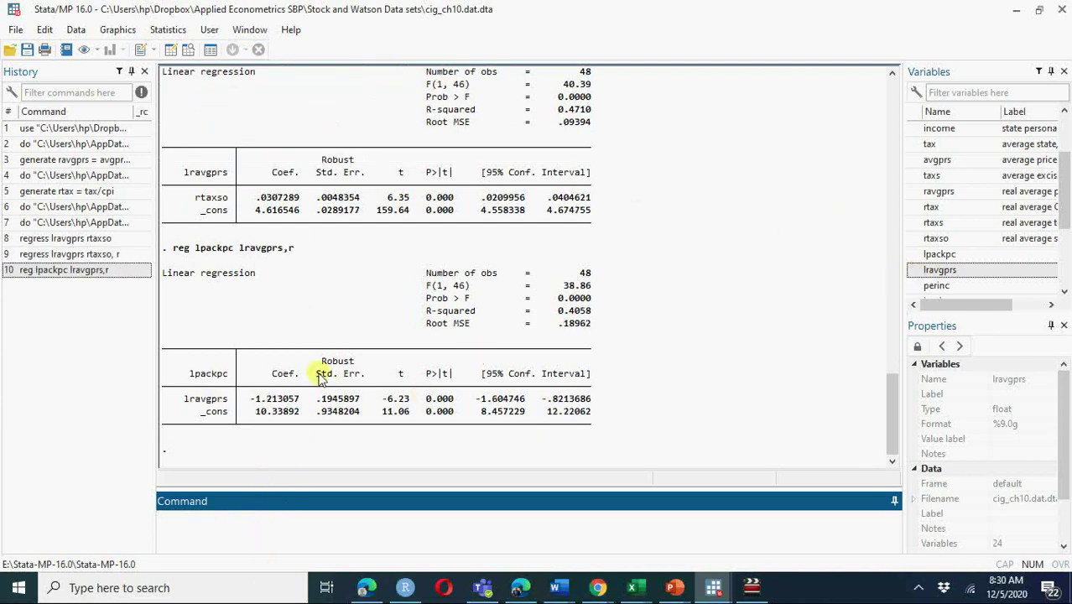
- Open the single-equation instrumental-variables regression dialog (ivregress) and set lpackpc as the dependent variable
click(168, 31)
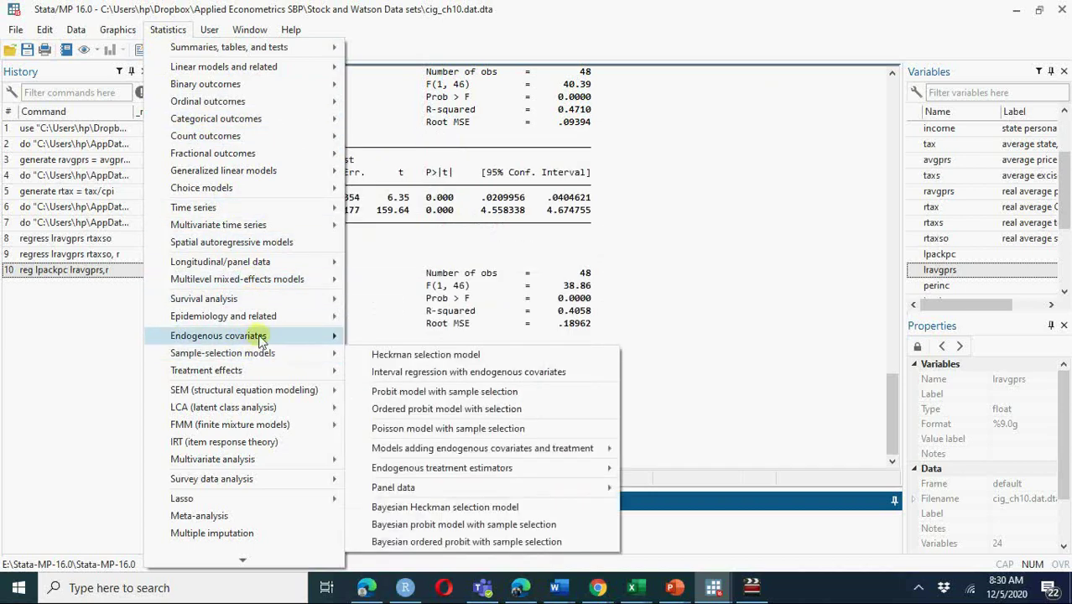
mouse_move(260, 339)
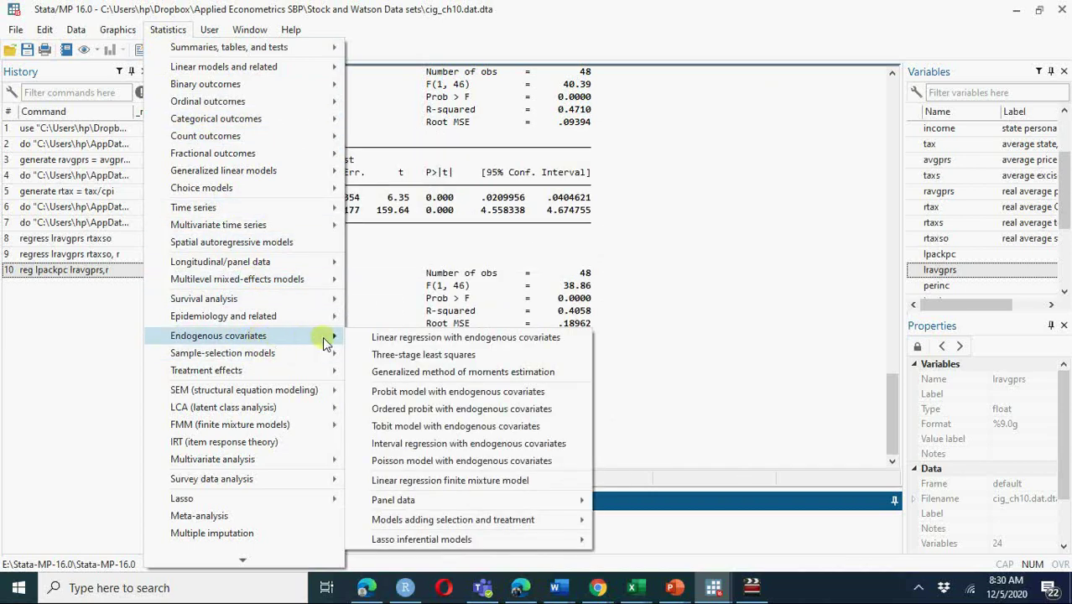
click(379, 338)
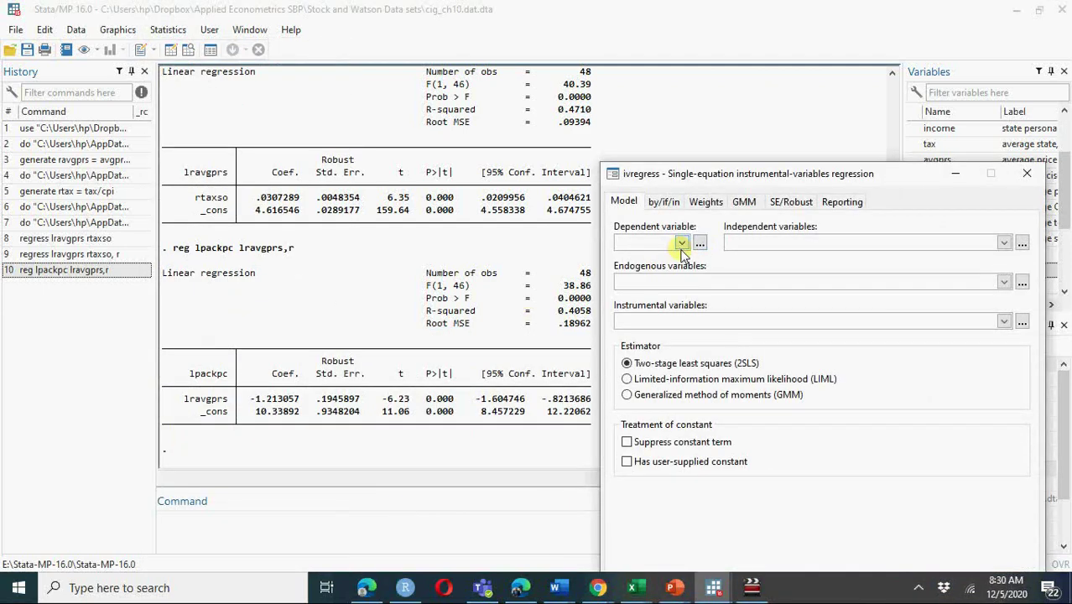
click(681, 242)
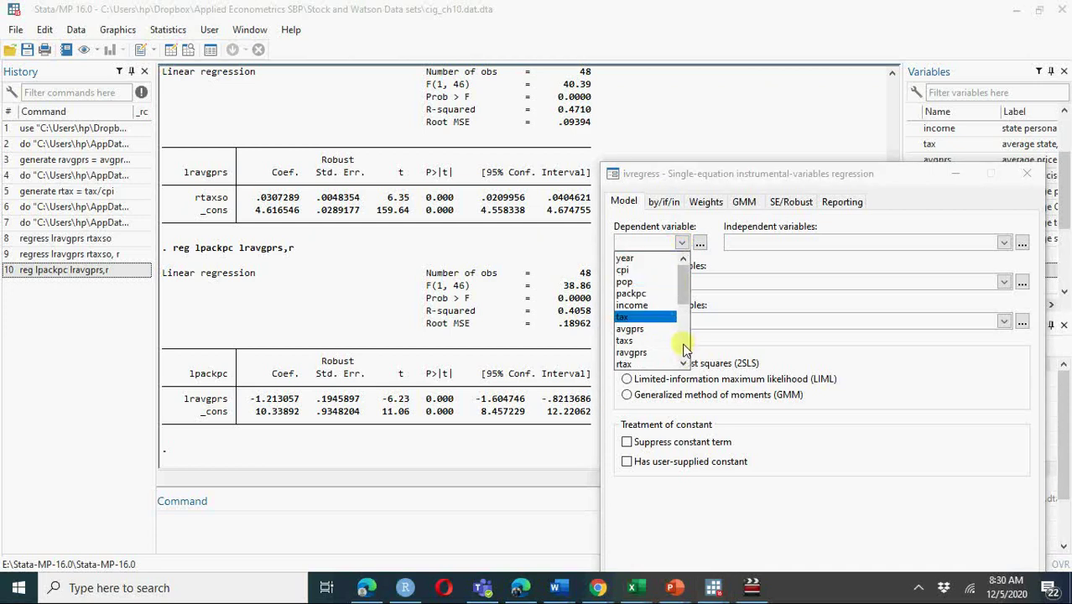
scroll(684, 349, down, 3)
scroll(683, 349, down, 2)
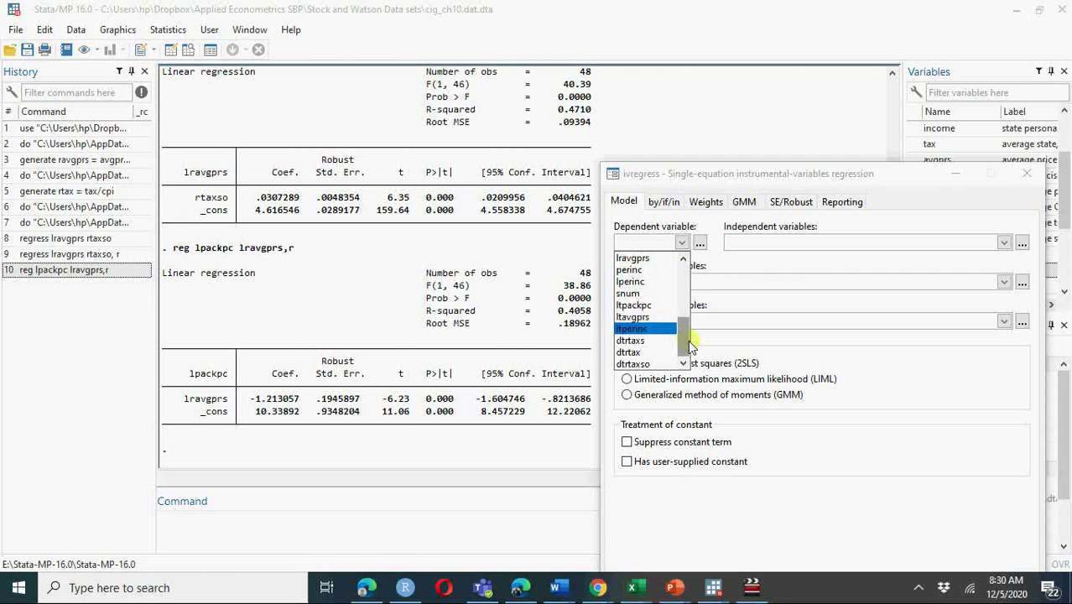
scroll(690, 344, up, 2)
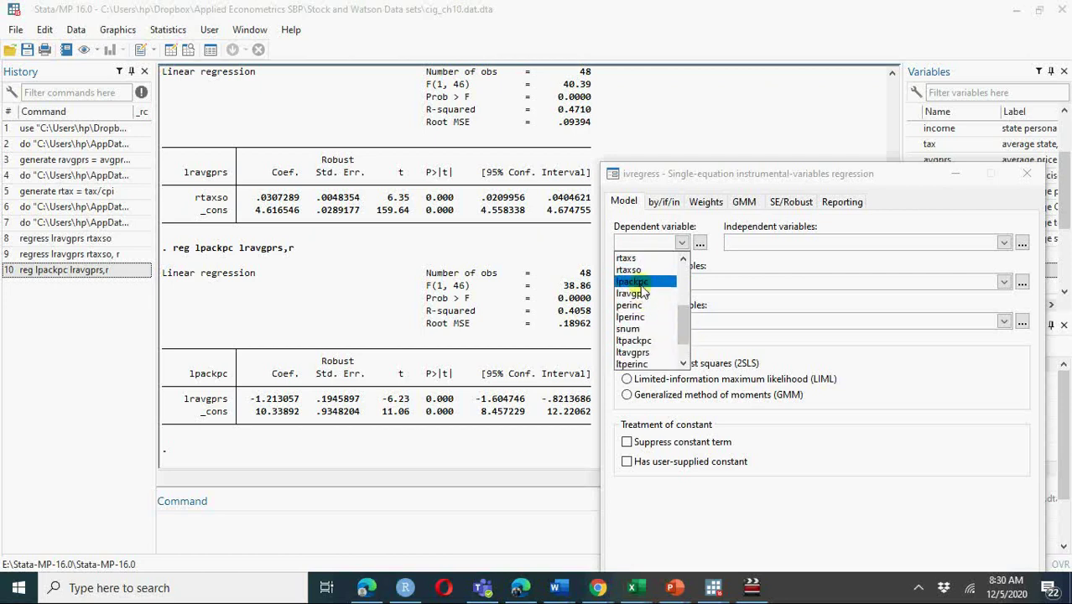
click(637, 282)
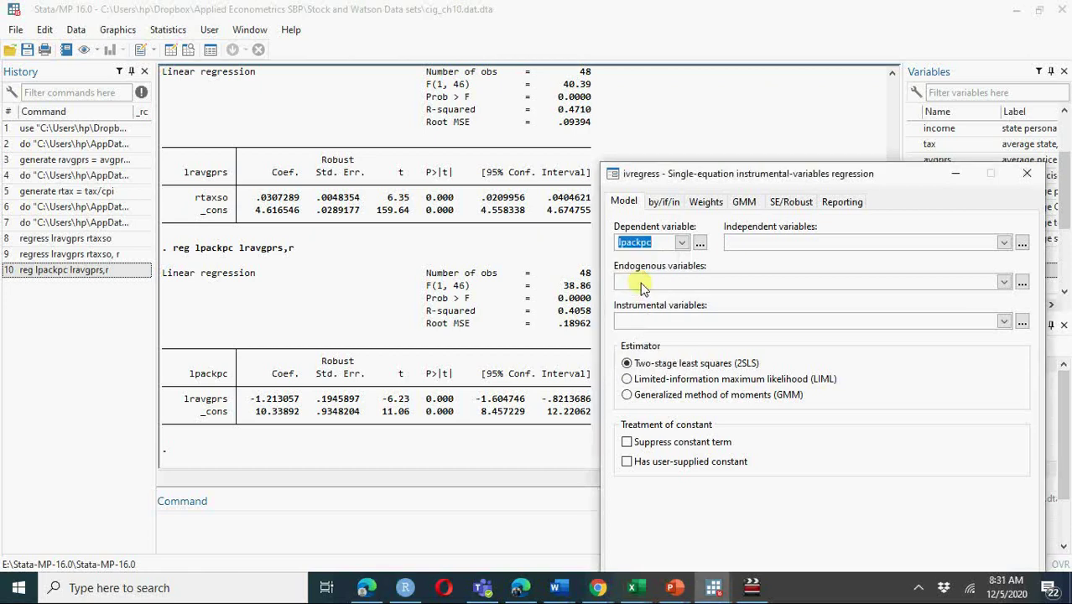
- Choose lravgprs as the endogenous variable of the instrumental-variables regression, leaving the independent variables empty
click(1003, 244)
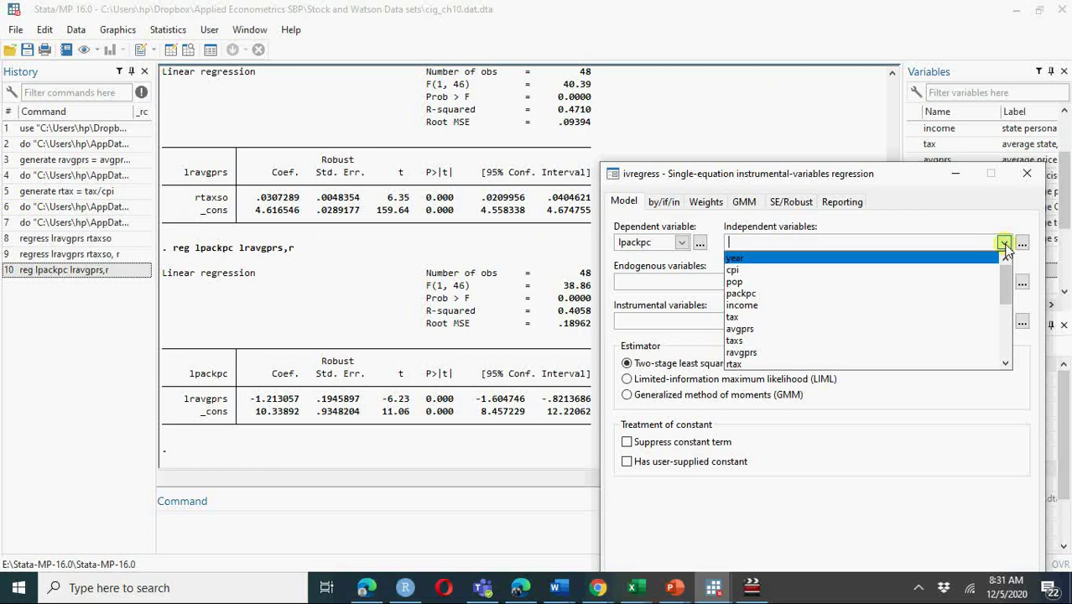
click(681, 284)
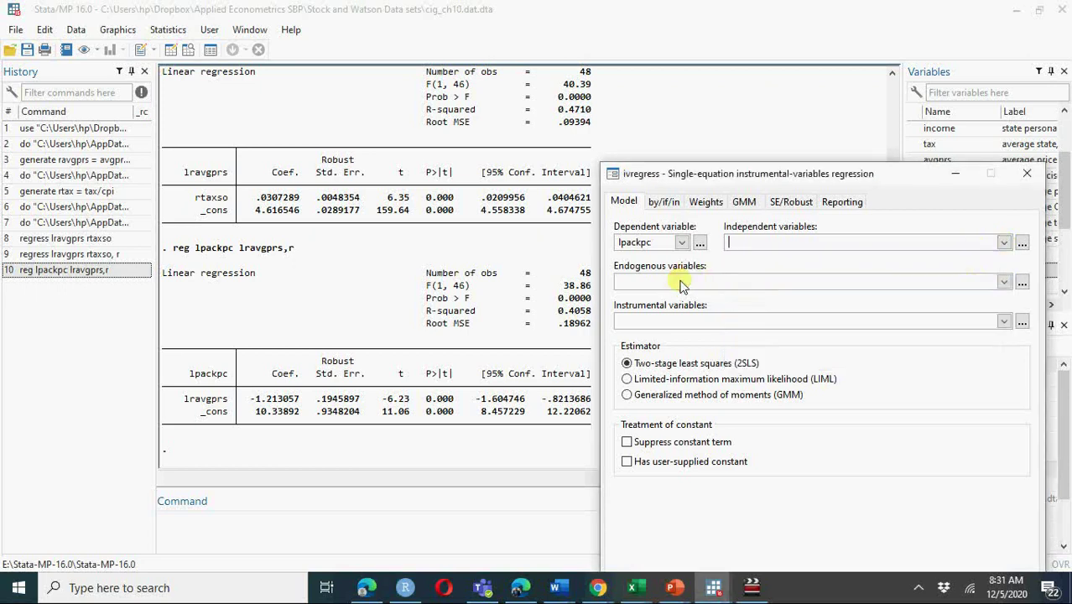
click(1004, 283)
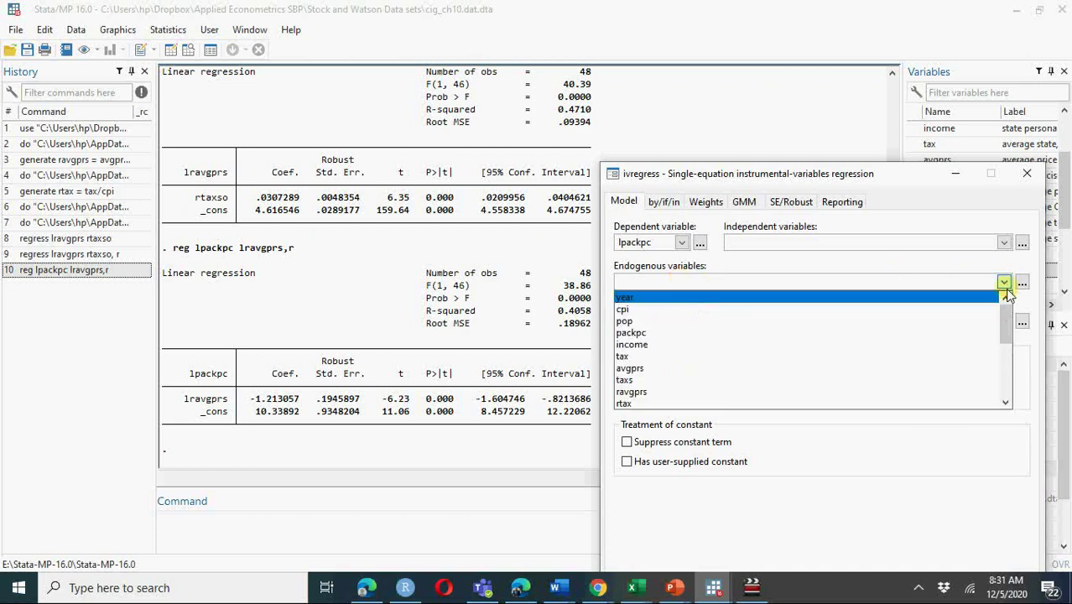
drag(1006, 334, 1007, 364)
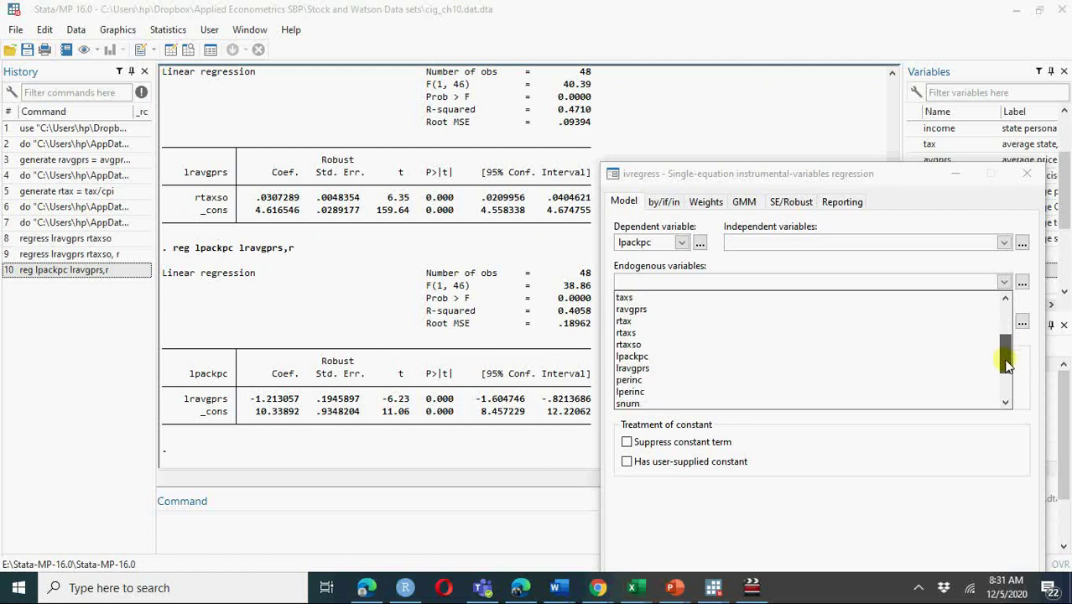
click(722, 373)
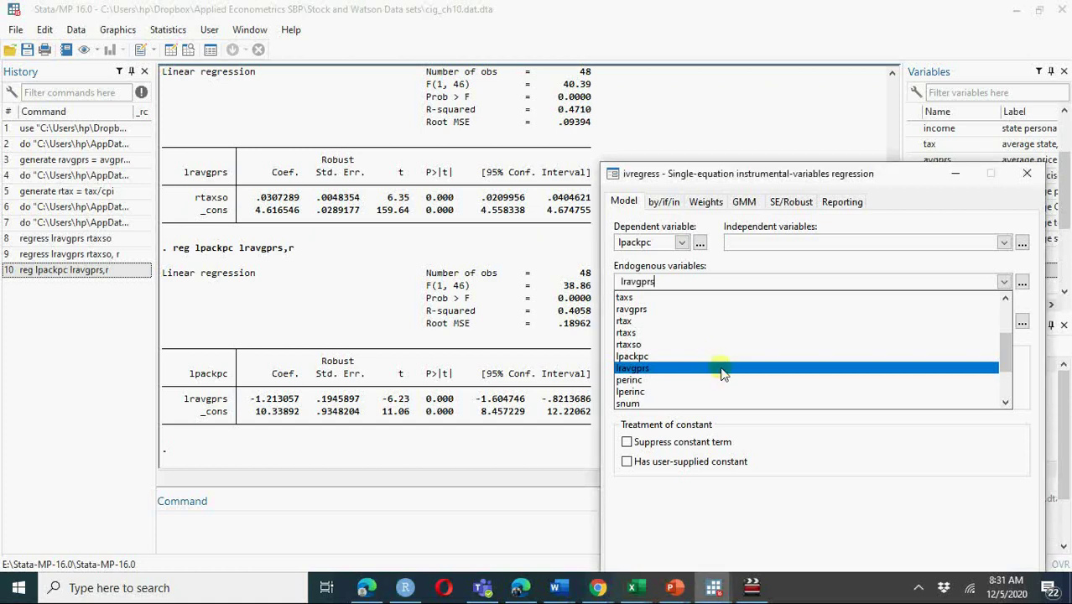
click(866, 510)
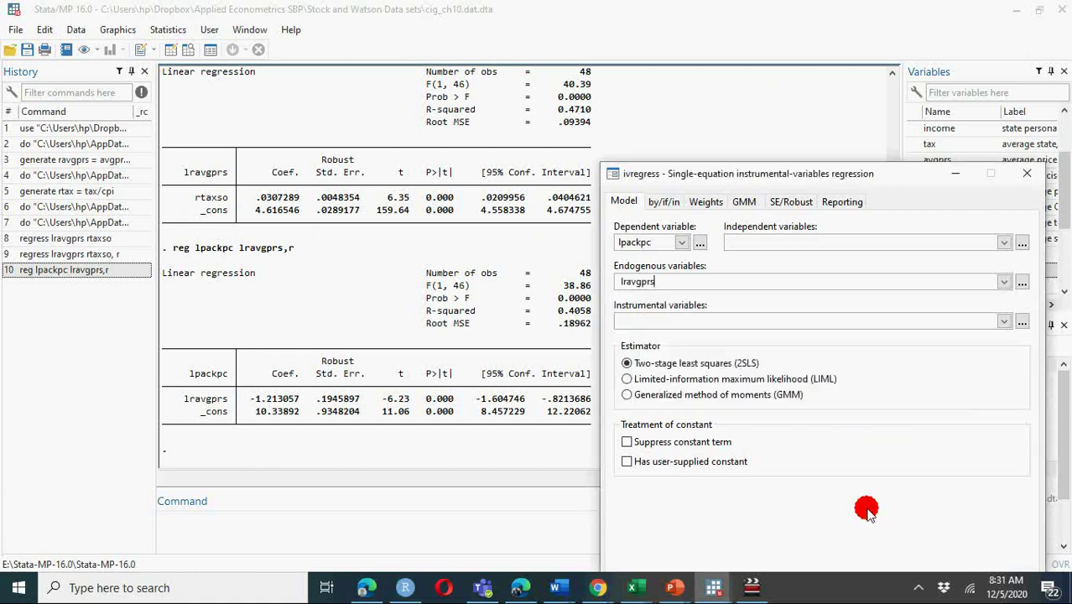
- Set rtaxso as the instrumental variable and submit the two-stage least squares regression, keeping the dialog open
click(722, 325)
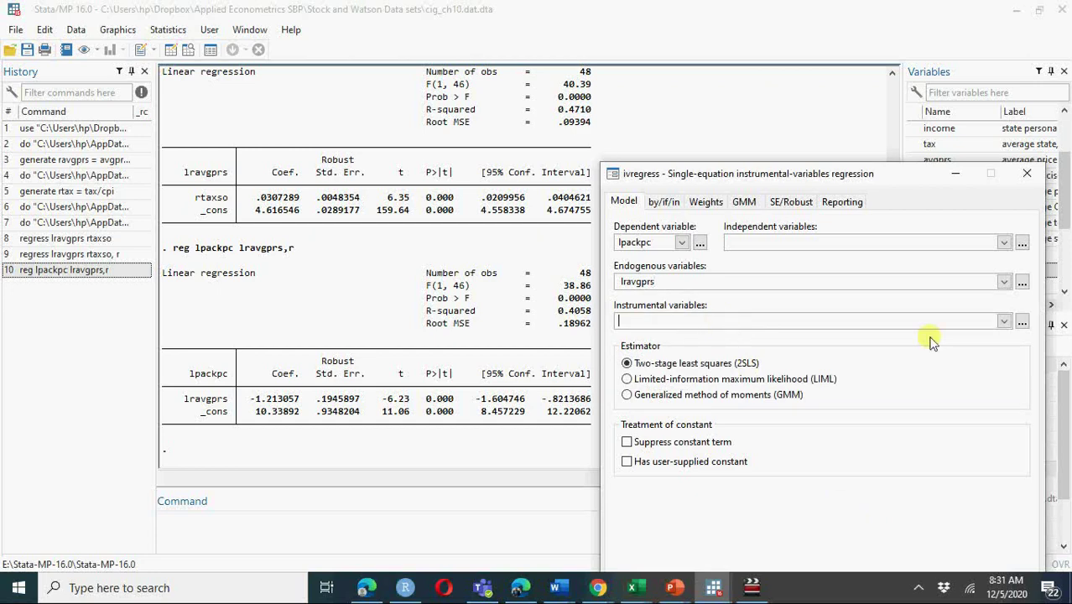
click(1003, 324)
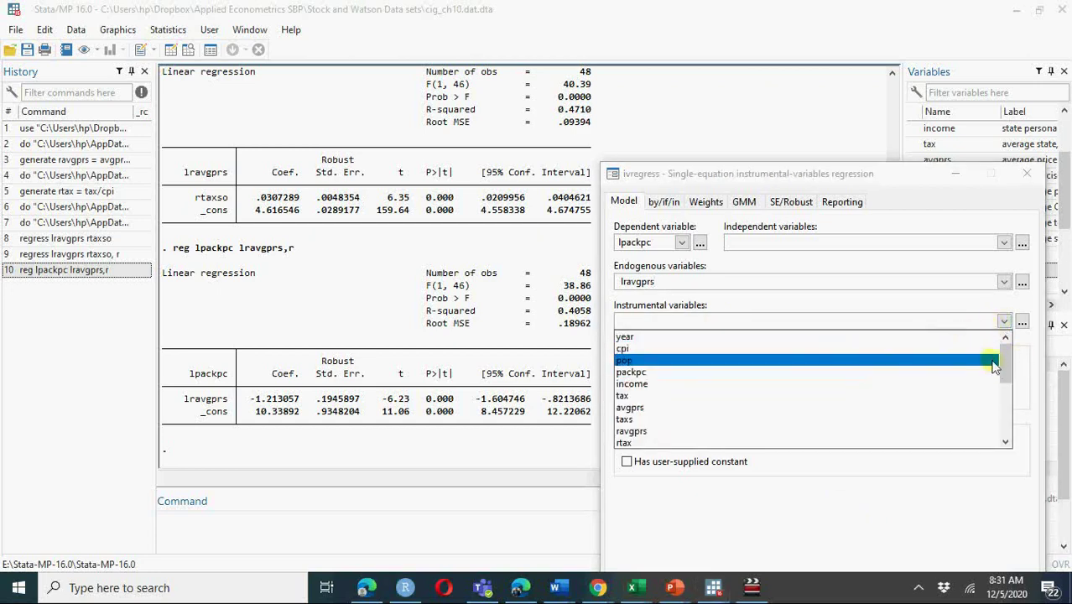
drag(1009, 366, 1008, 427)
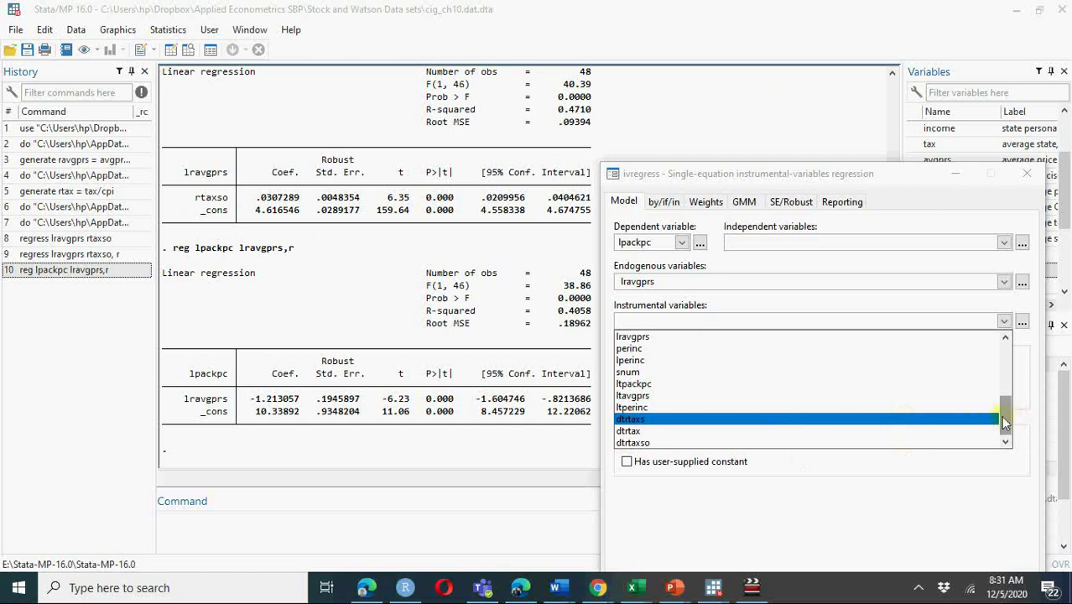
drag(1000, 415, 1001, 403)
click(641, 349)
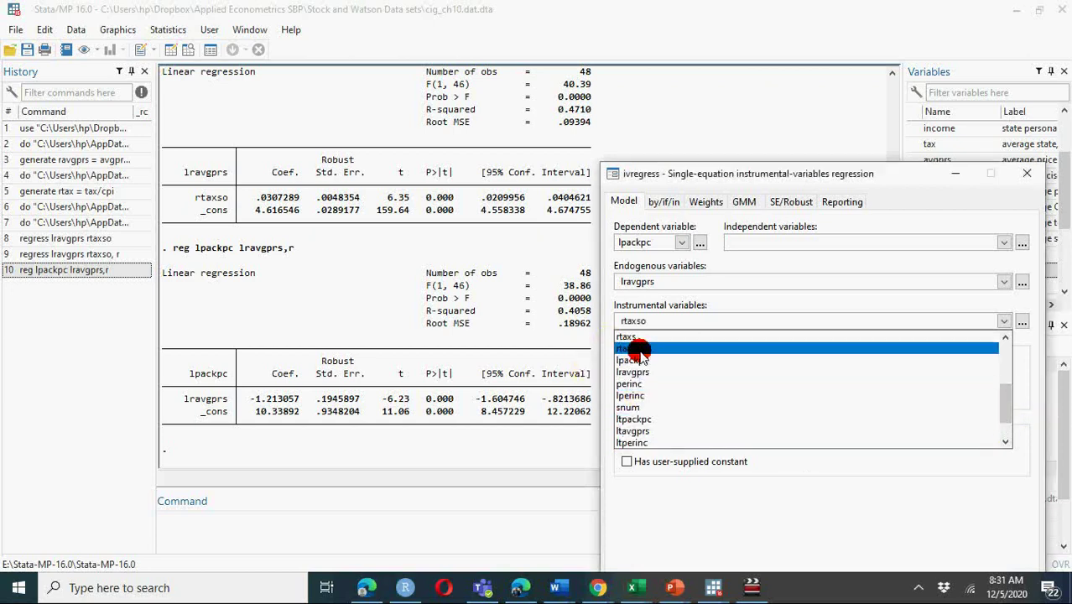
click(826, 535)
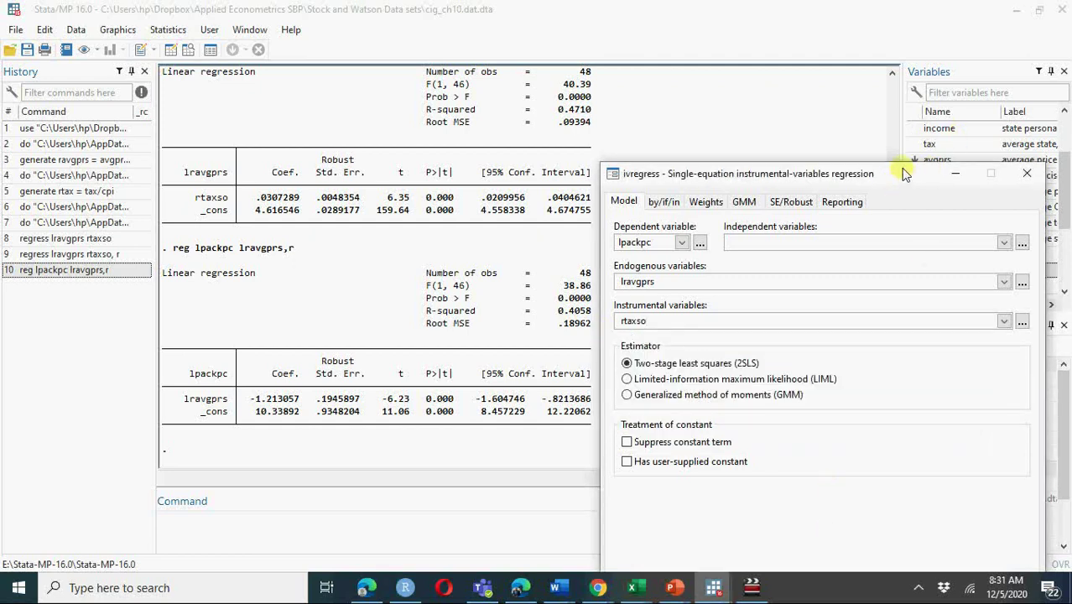
drag(903, 172, 849, 67)
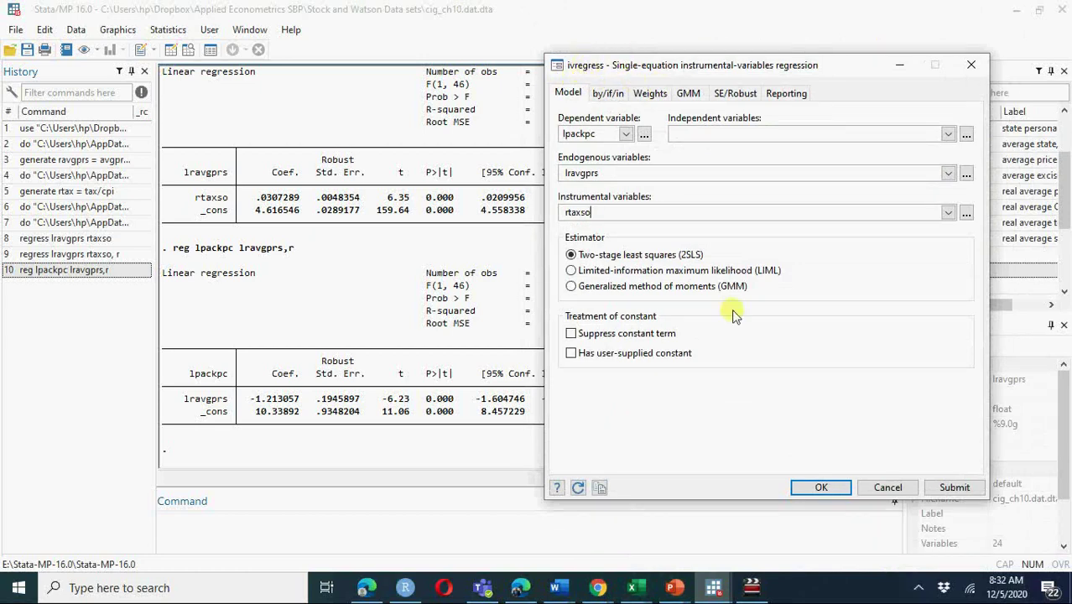
click(955, 488)
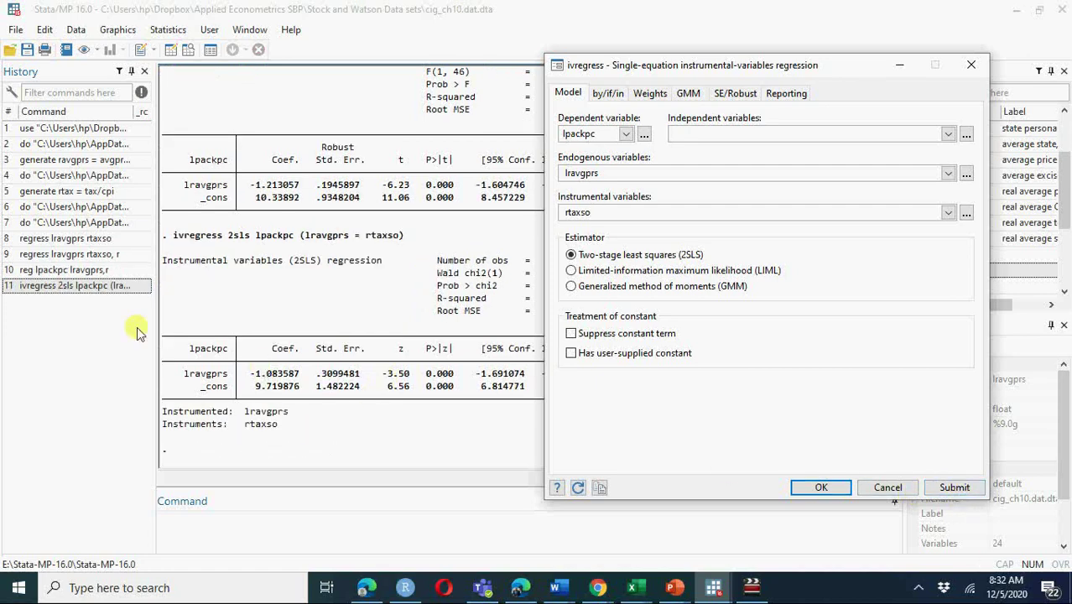
- Rerun the recorded 2SLS command with rtax as a second instrument: ivregress 2sls lpackpc (lravgprs = rtaxso rtax)
click(88, 286)
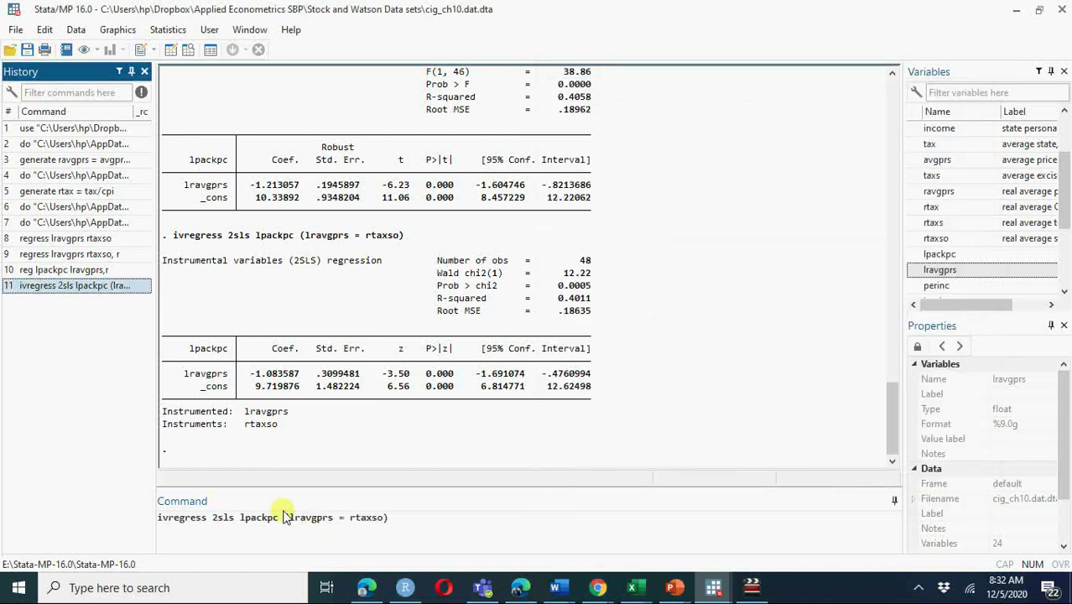
drag(289, 518, 373, 519)
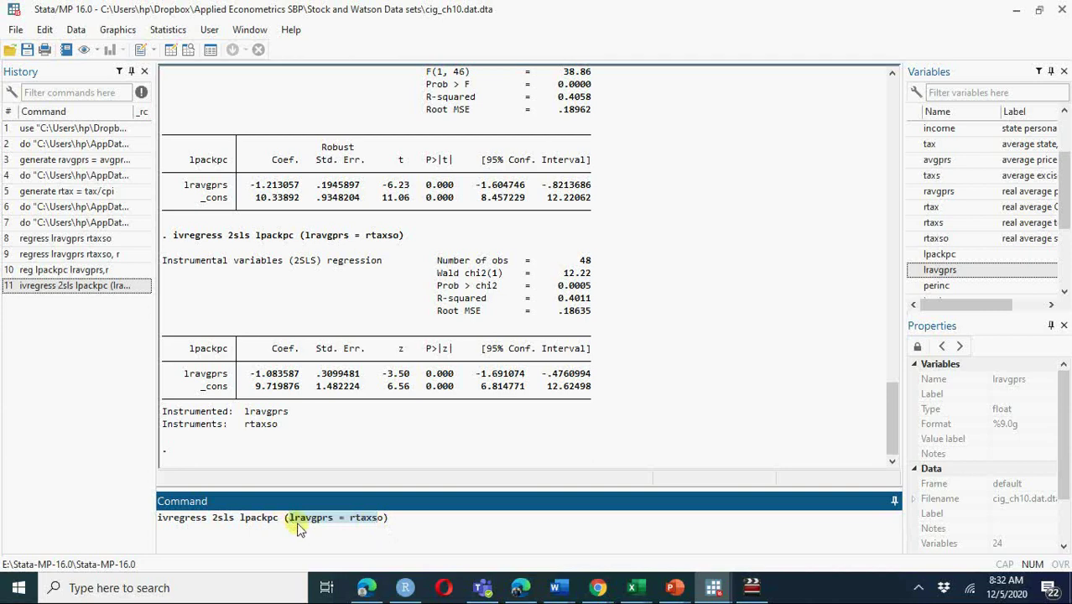
drag(288, 518, 385, 521)
click(385, 520)
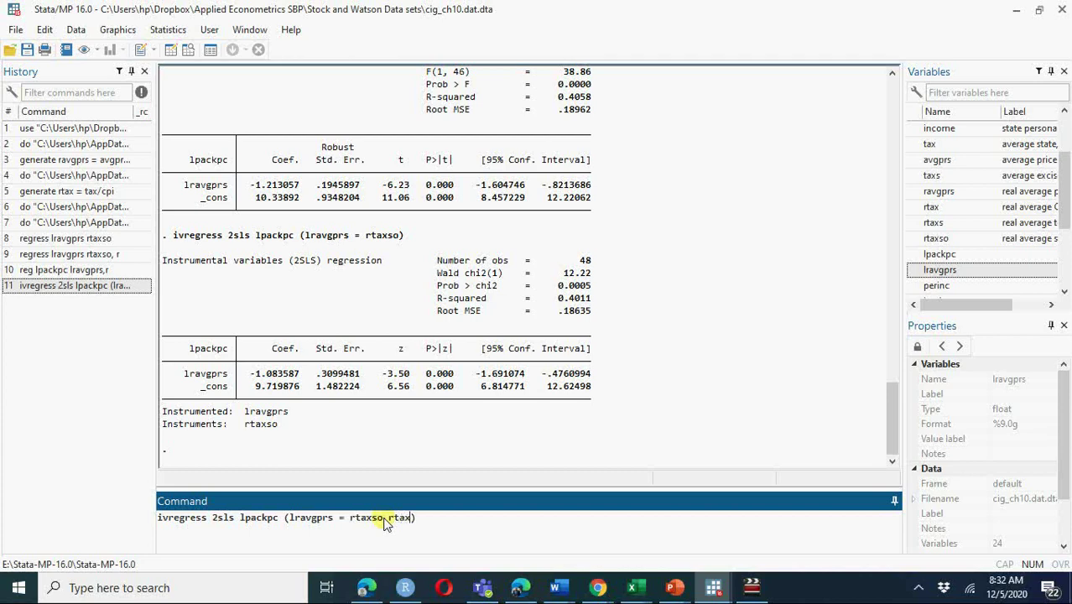
text(rtax)
key(Return)
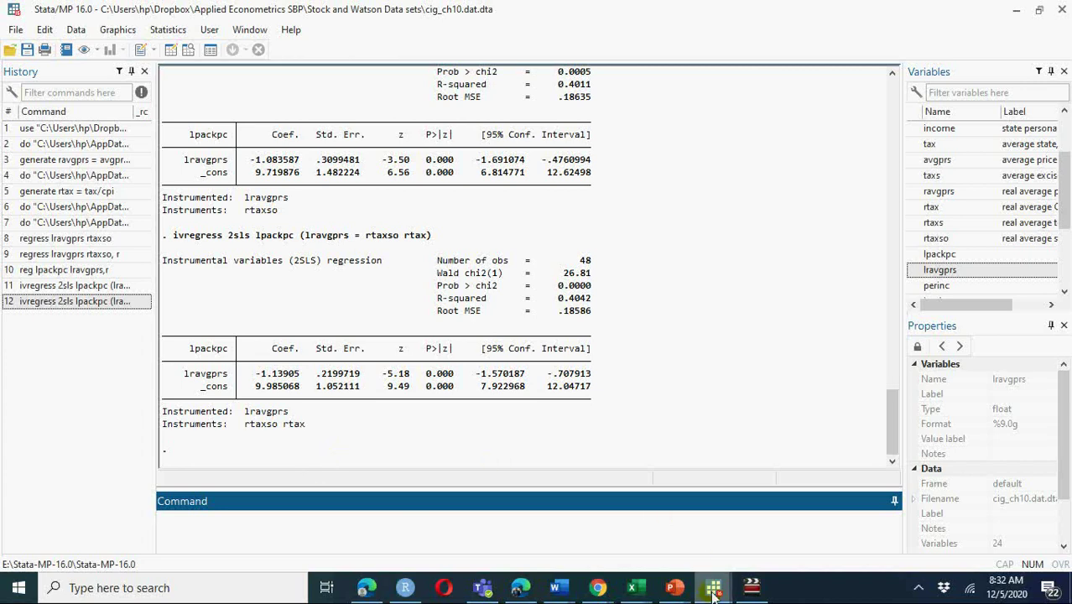
- Return to the ivregress dialog, add lperinc as an independent variable and submit the 2SLS regression with rtaxso as instrument
mouse_move(714, 592)
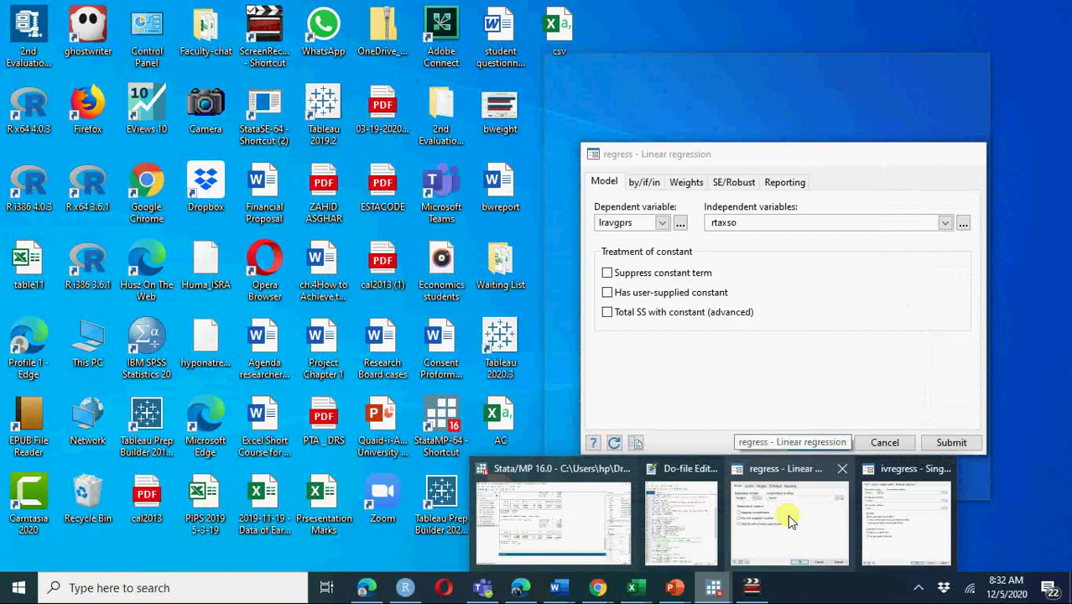
click(788, 520)
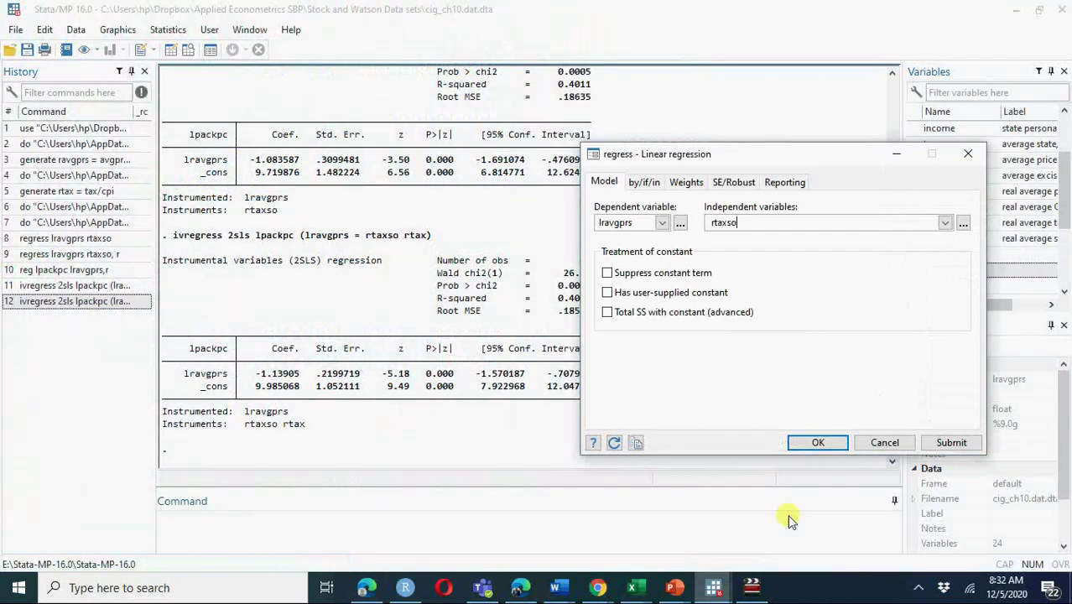
click(789, 520)
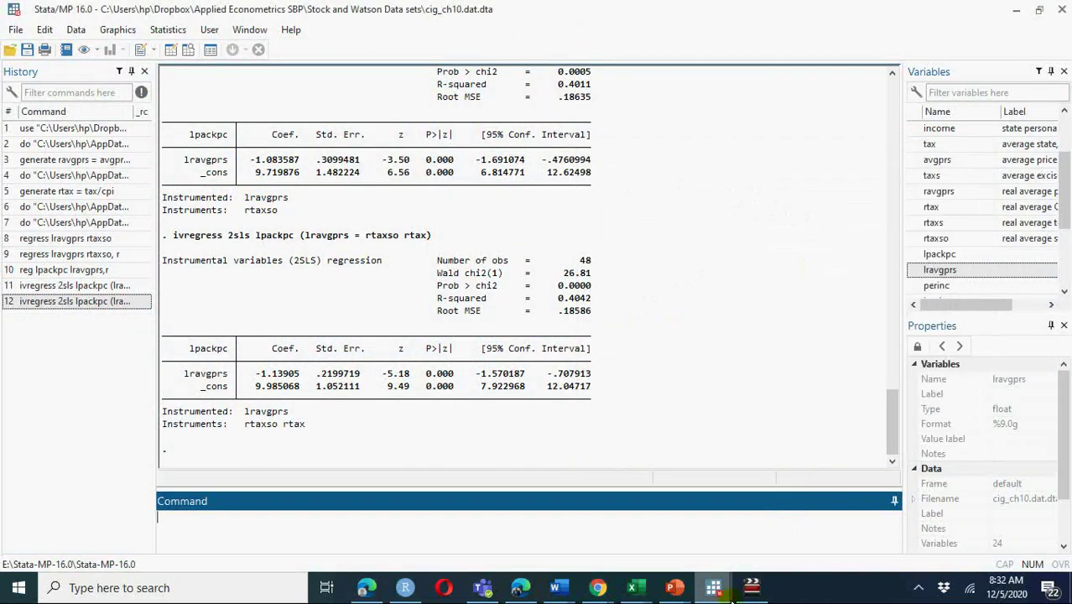
mouse_move(731, 597)
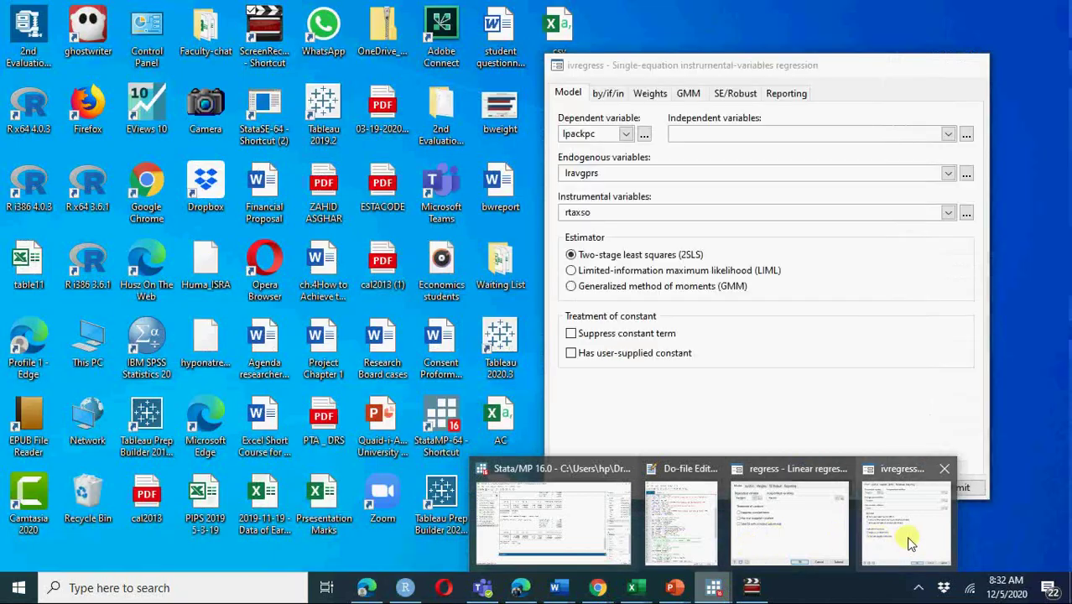
click(903, 540)
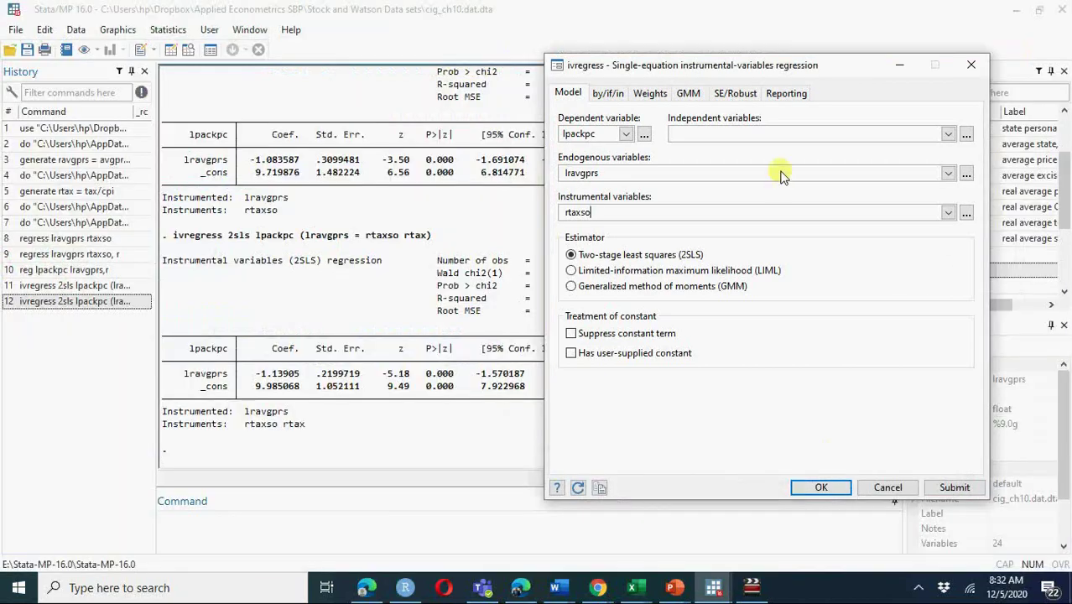
click(774, 133)
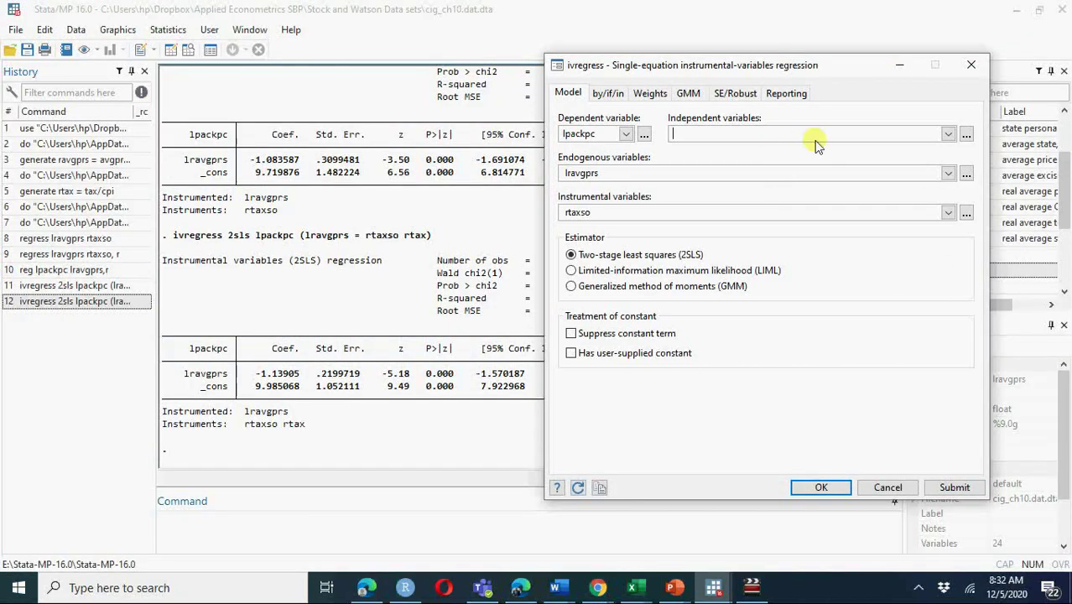
click(947, 134)
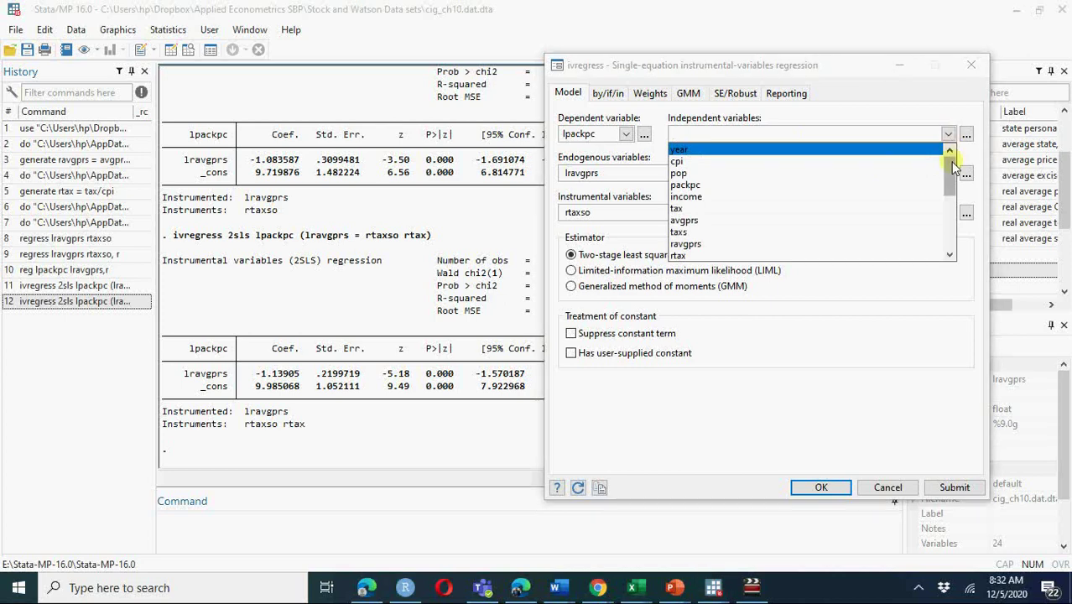
drag(953, 167, 951, 211)
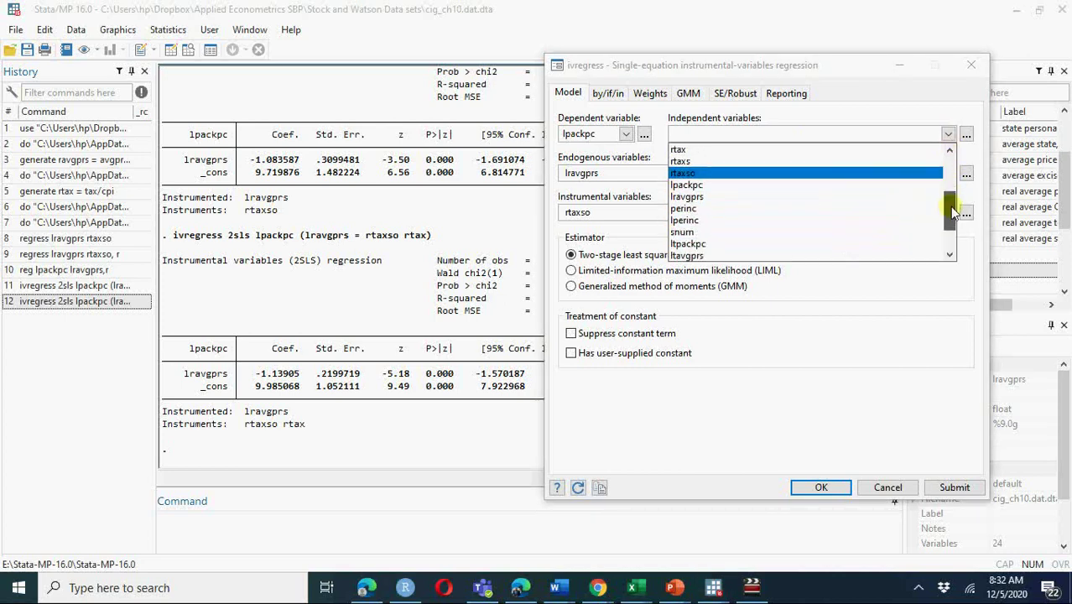
click(839, 222)
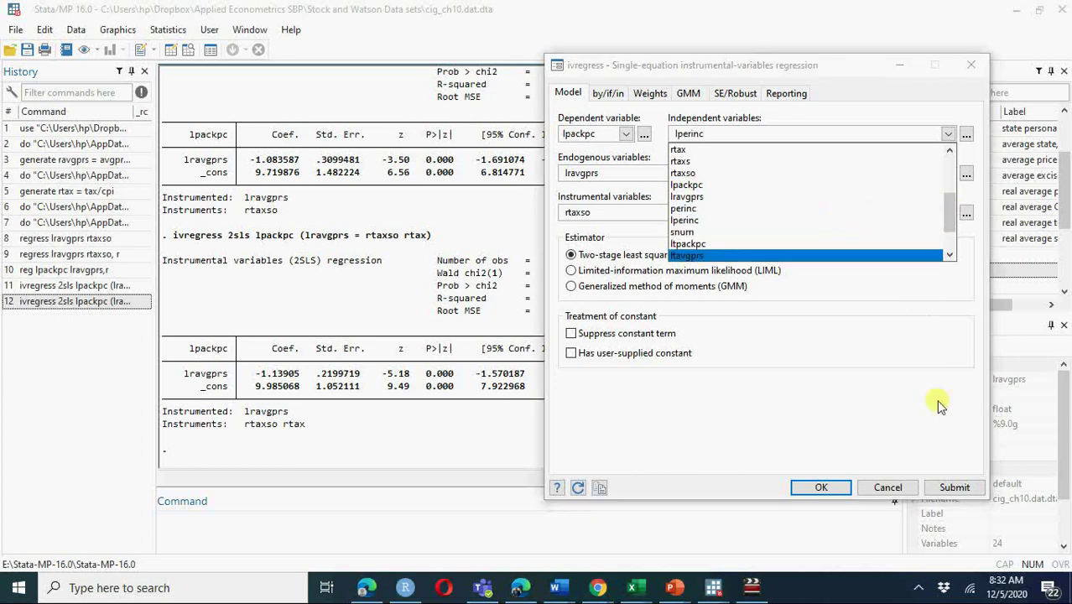
click(964, 487)
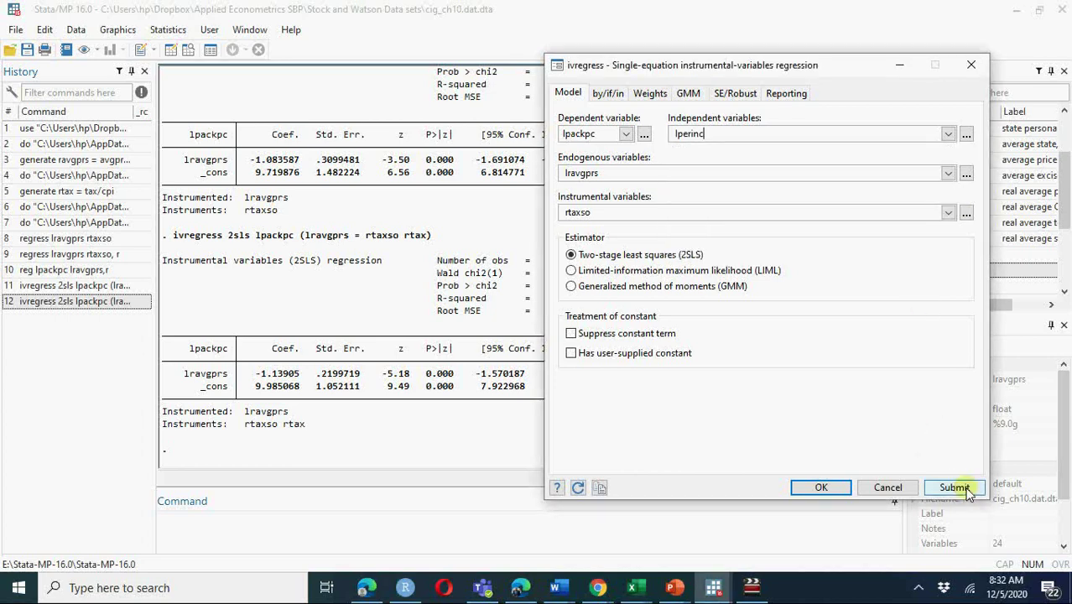
click(965, 487)
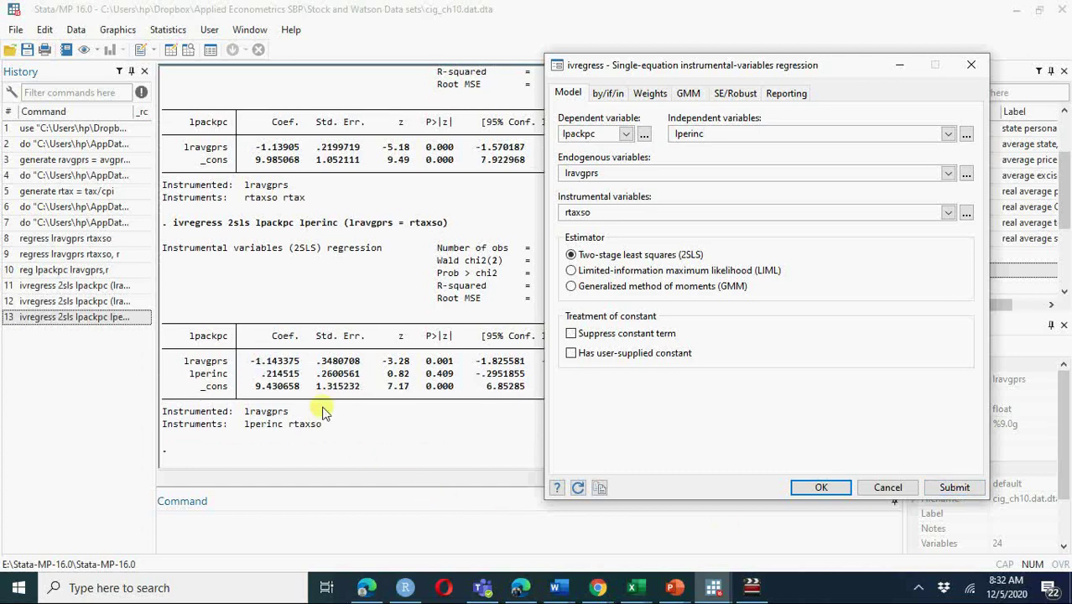
- Rerun the recorded income-controlled regression with robust errors as ivregress 2sls lpackpc lperinc (lravgprs = rtaxso), r
click(106, 320)
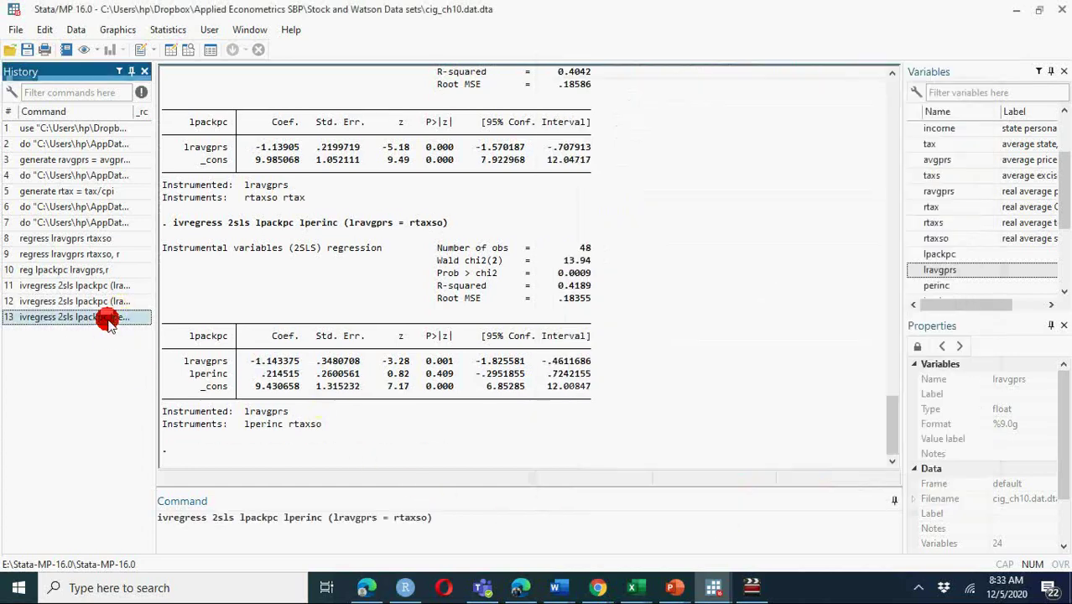
click(442, 521)
text(,)
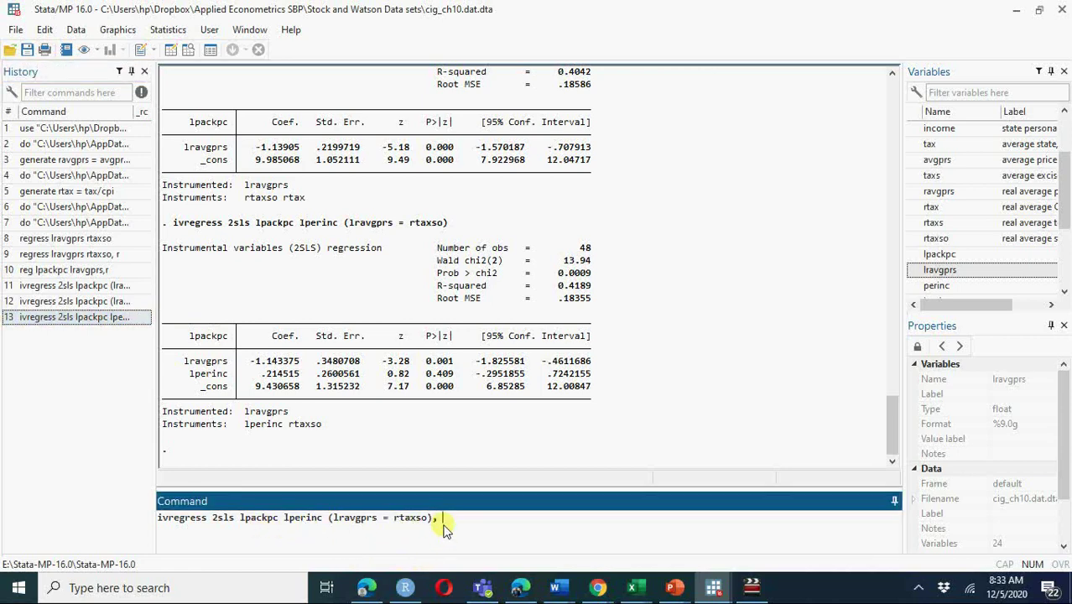
text( r)
key(Return)
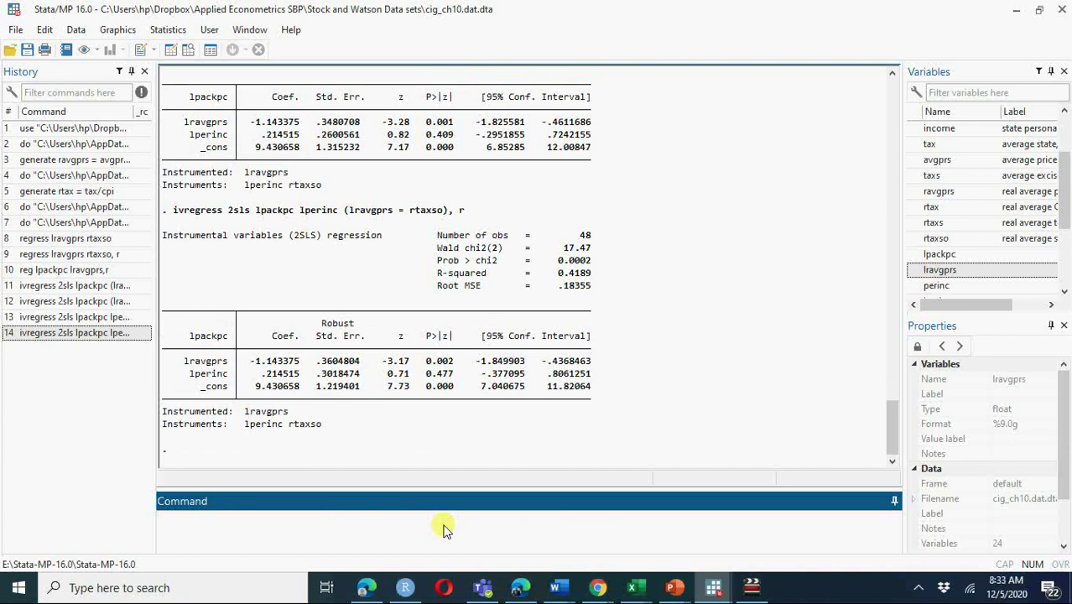
- Switch to the ch12 do-file and run its Equation (12.16) line, ivreg lpackpc (lravgprs = rtaxso rtaxs) lperinc, r
click(723, 591)
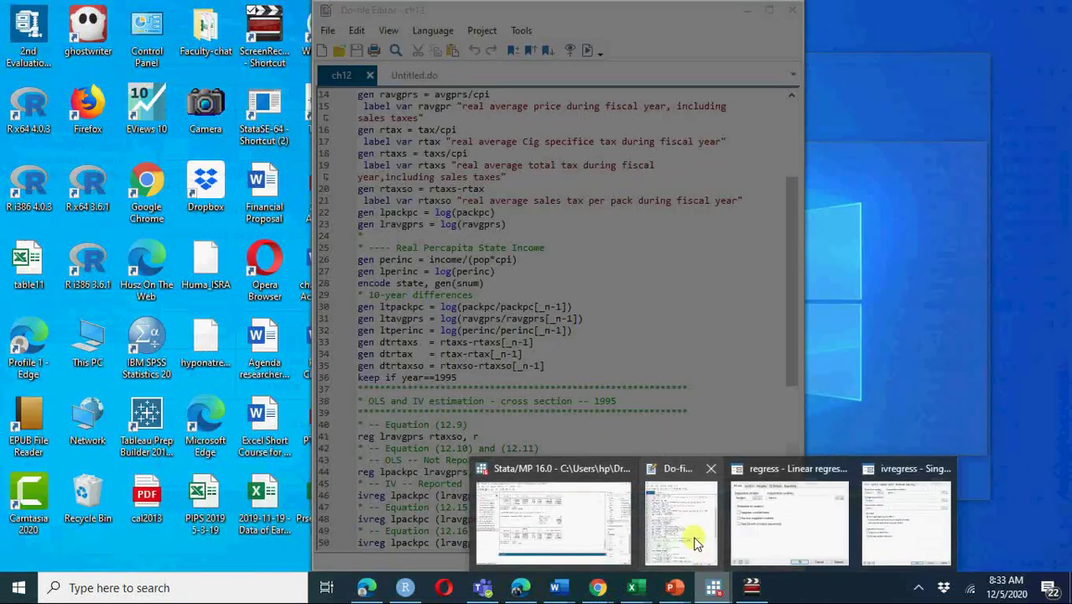
click(693, 536)
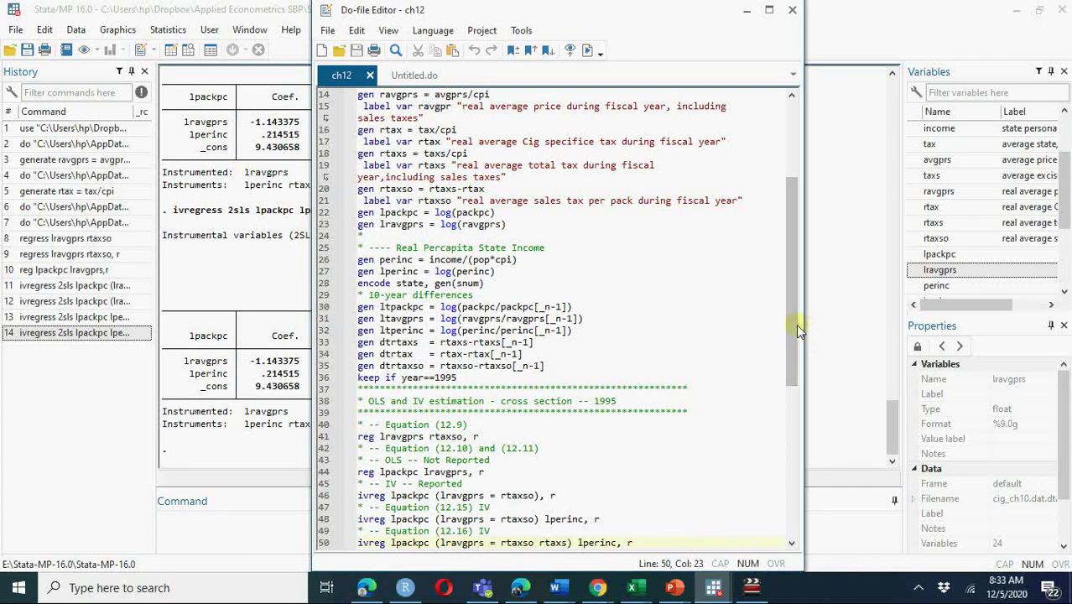
drag(796, 332, 792, 387)
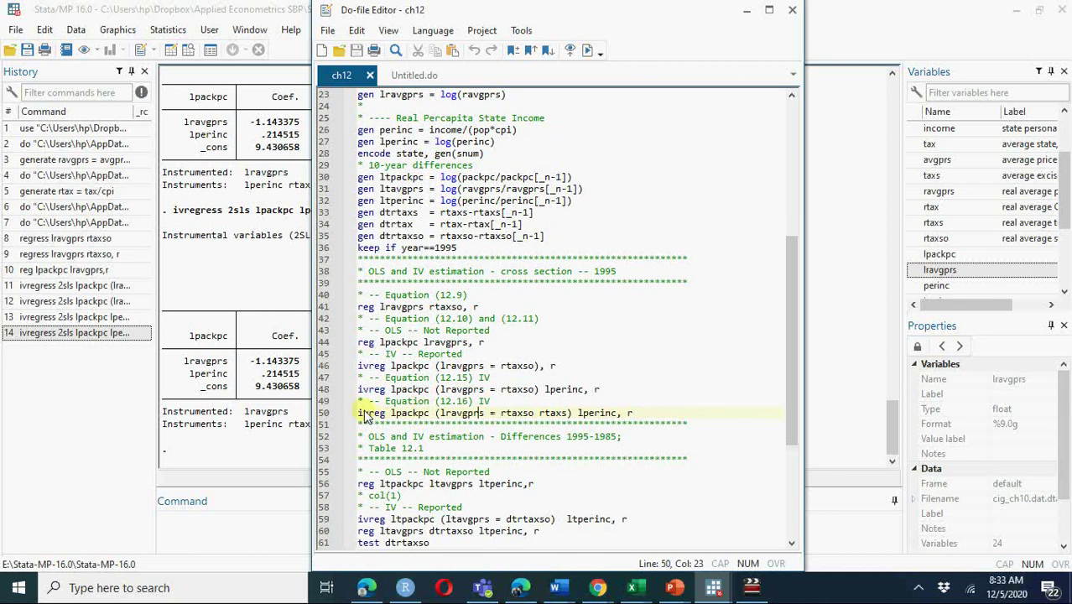
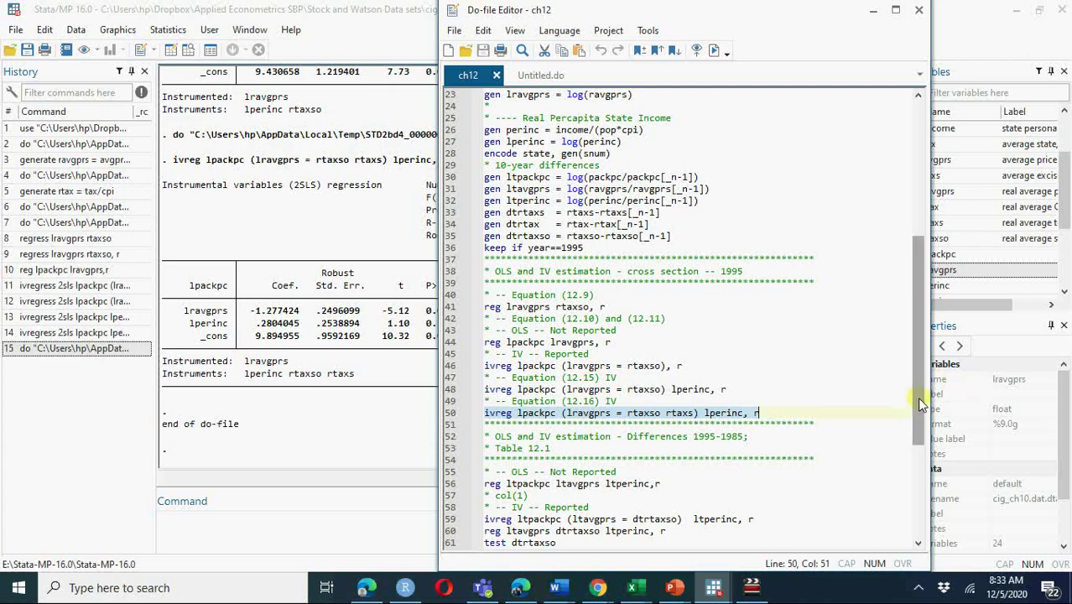
- Run the do-file's 10-year difference block instrumented by dtrtaxso: the IV regression, the first-stage regression and test dtrtaxso
drag(917, 396, 918, 469)
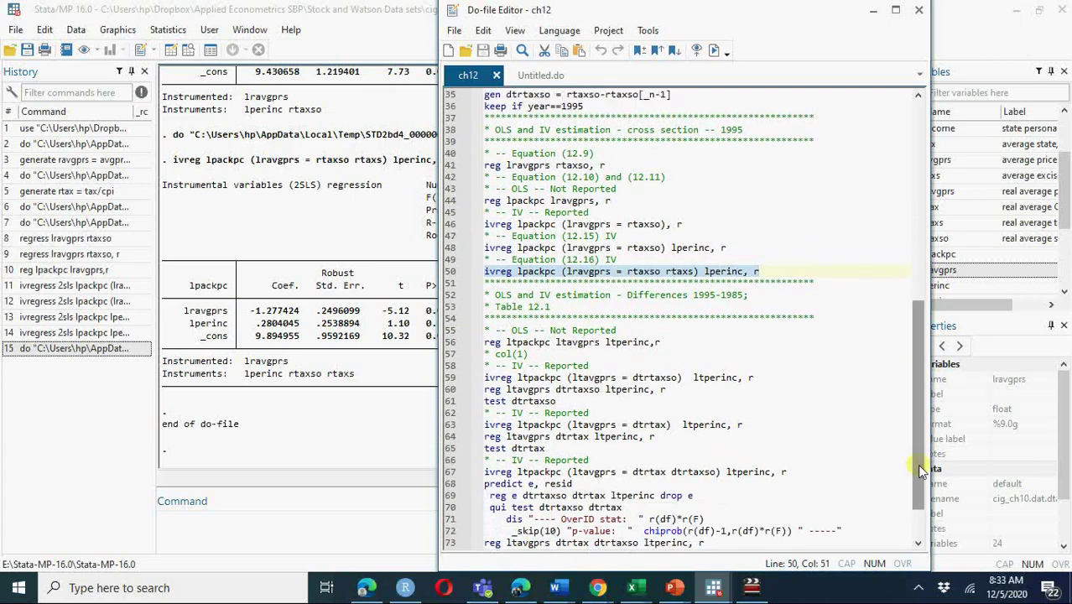
click(486, 345)
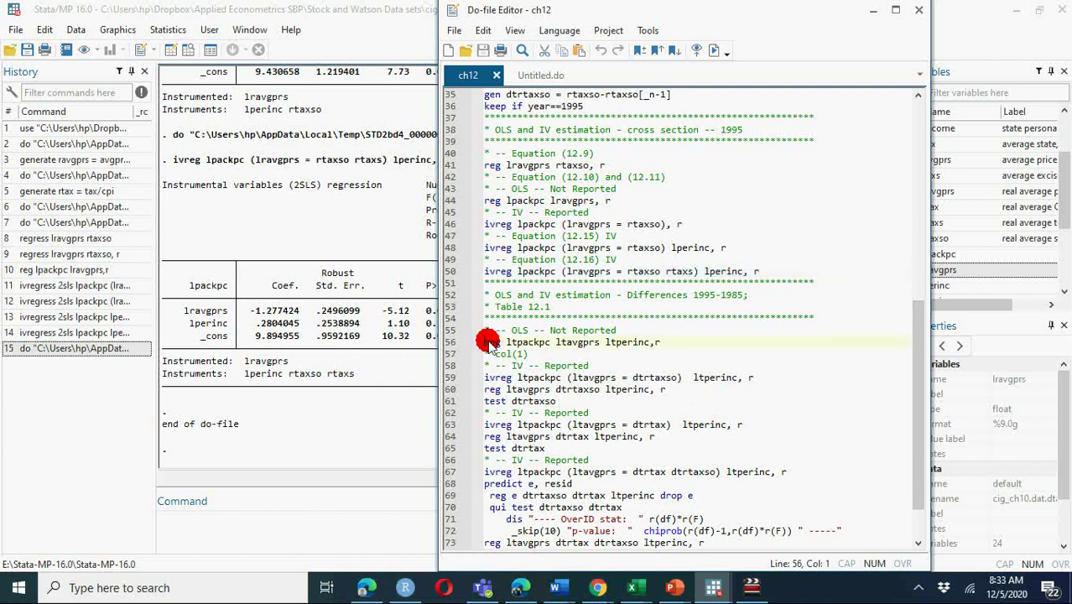
click(505, 344)
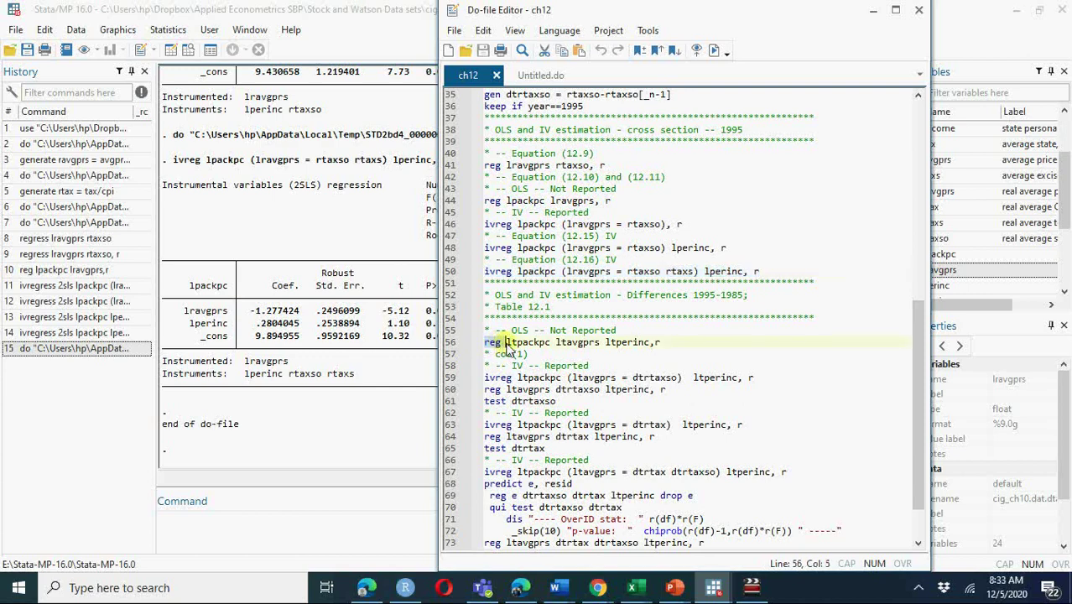
click(485, 377)
mouse_move(485, 377)
mouse_down()
mouse_move(507, 389)
mouse_move(484, 390)
mouse_up()
click(556, 391)
drag(559, 398, 562, 404)
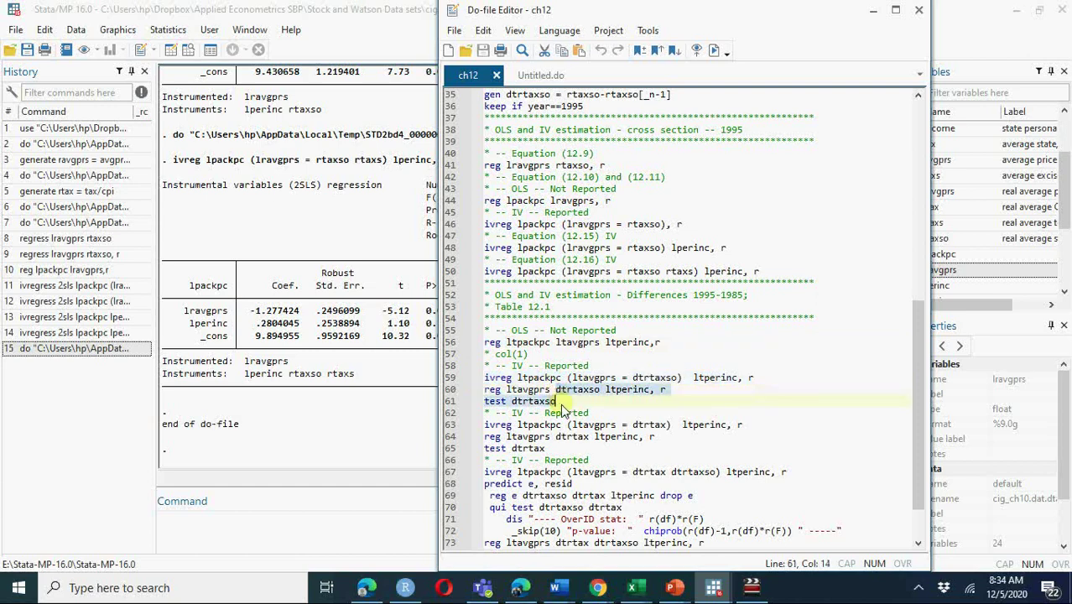
click(487, 379)
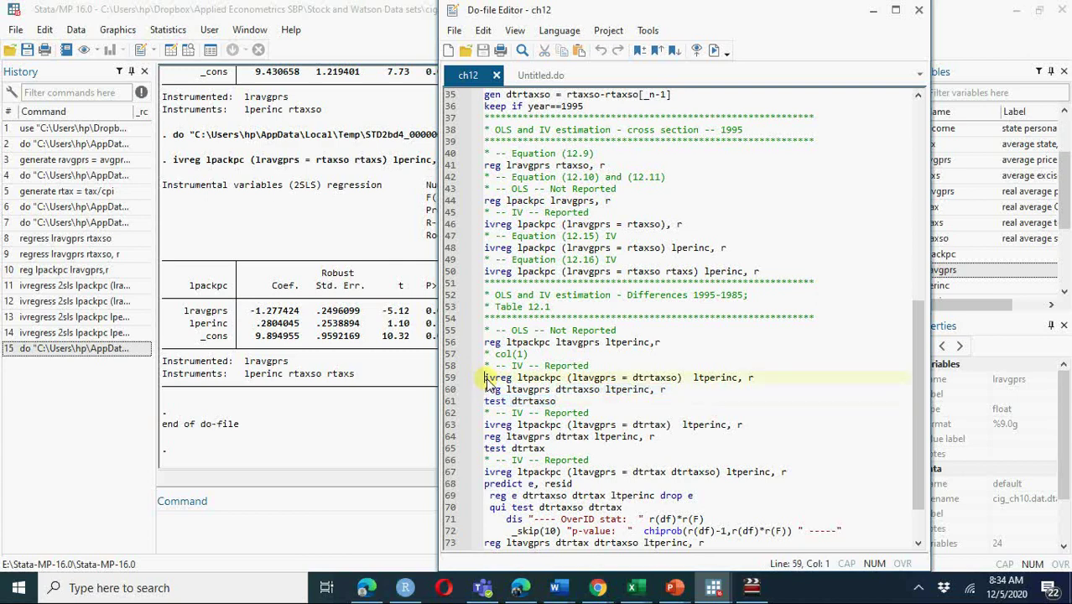
drag(486, 382, 566, 403)
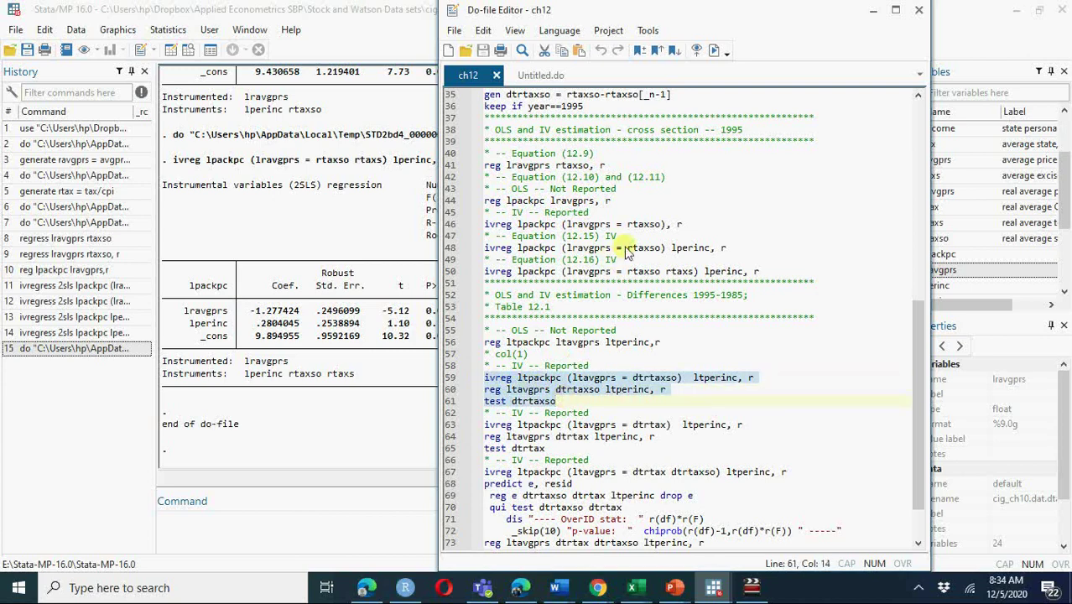
click(715, 52)
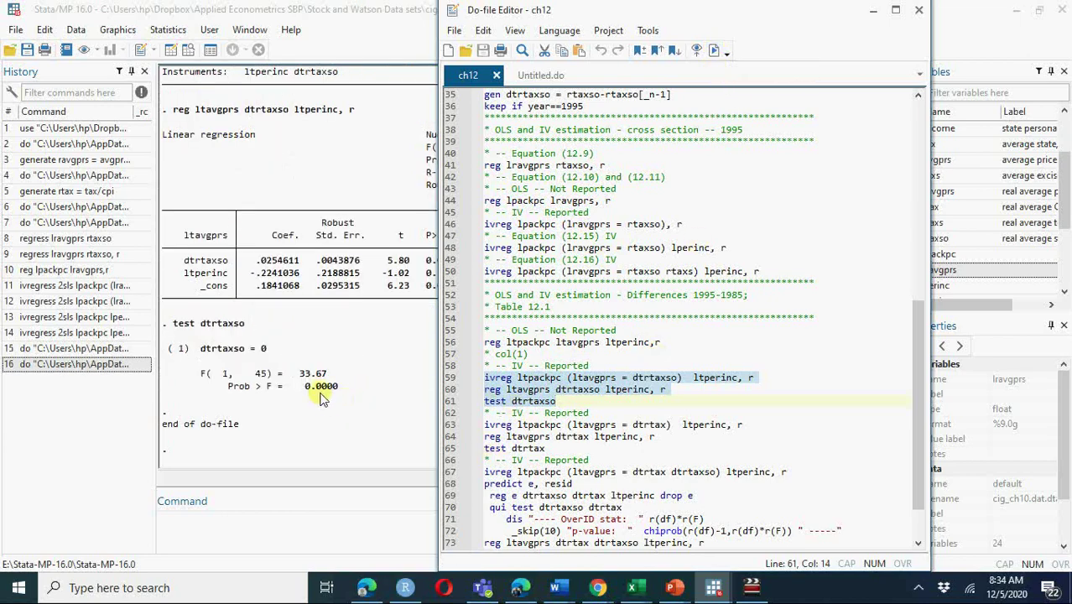
drag(299, 374, 327, 375)
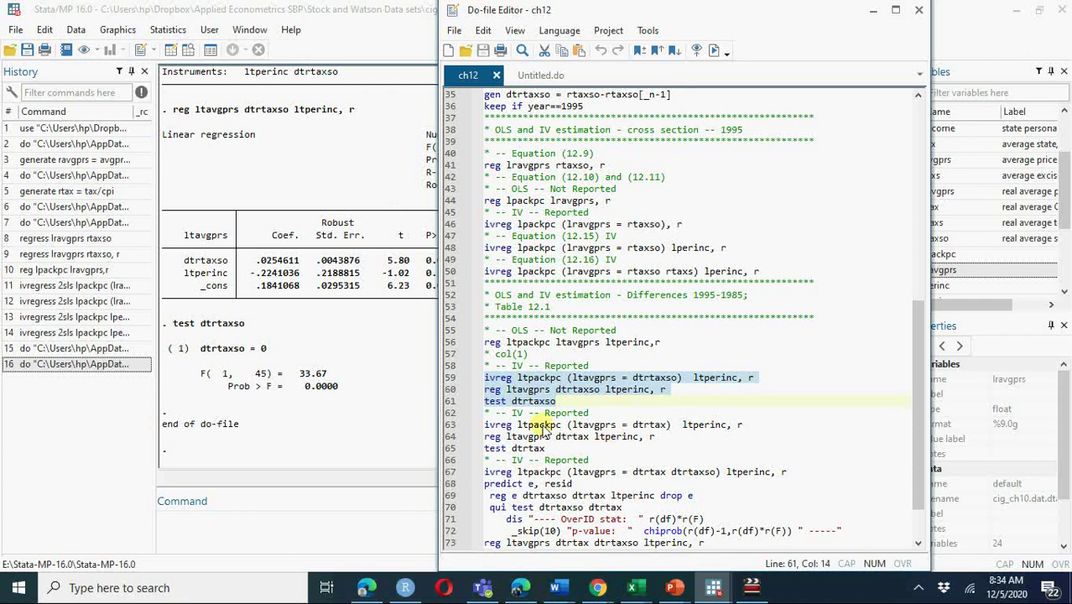
- Run the do-file's difference block instrumented by dtrtax: the IV regression, the first-stage regression and test dtrtax
click(486, 413)
key(shift+Down)
key(shift+Down)
key(shift+Down)
key(shift+Down)
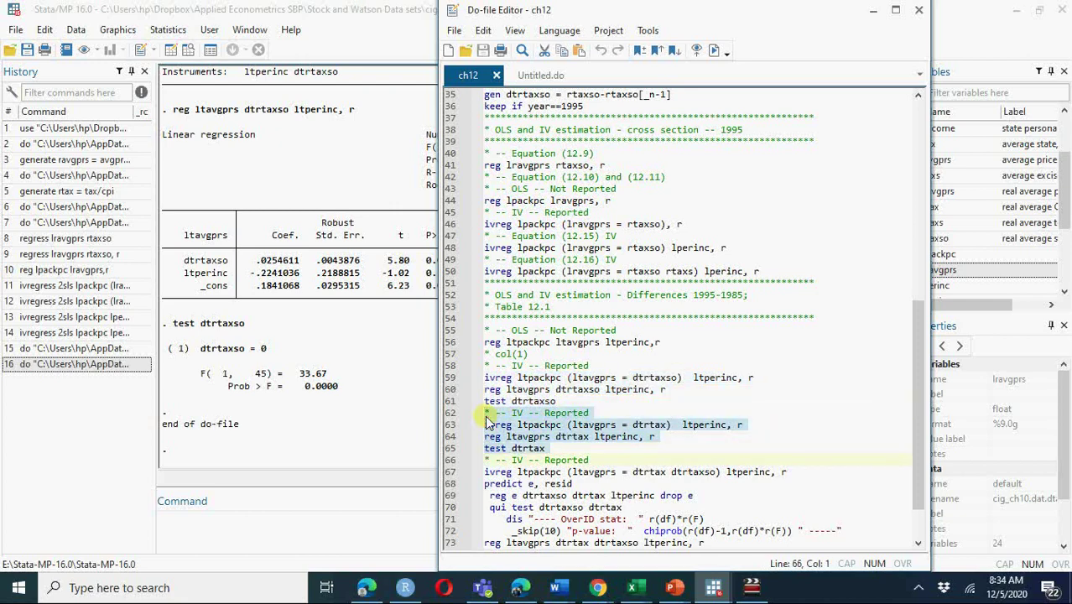
click(639, 426)
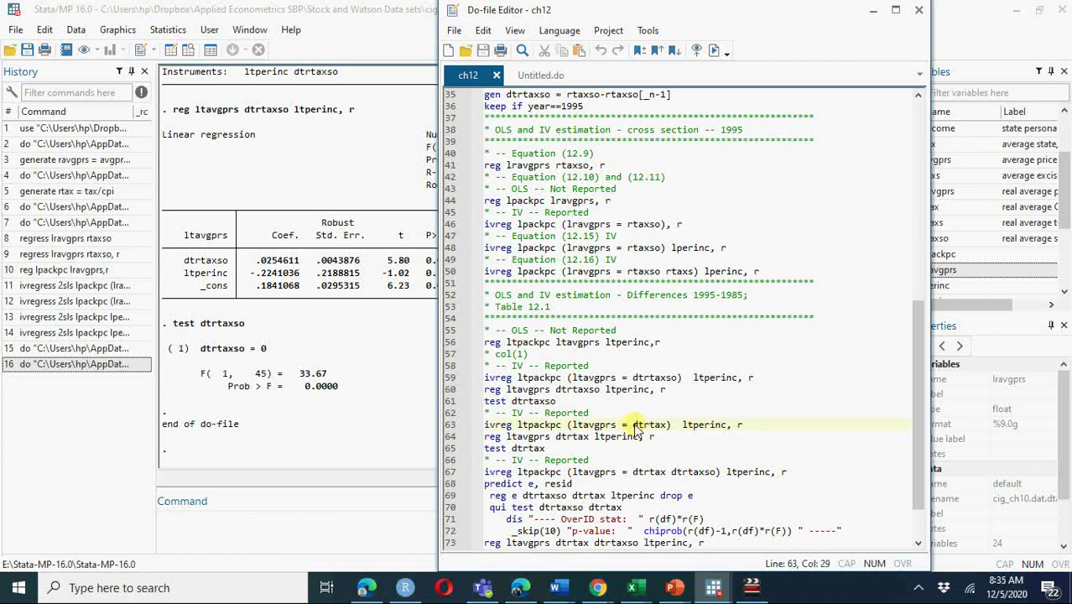
double_click(650, 426)
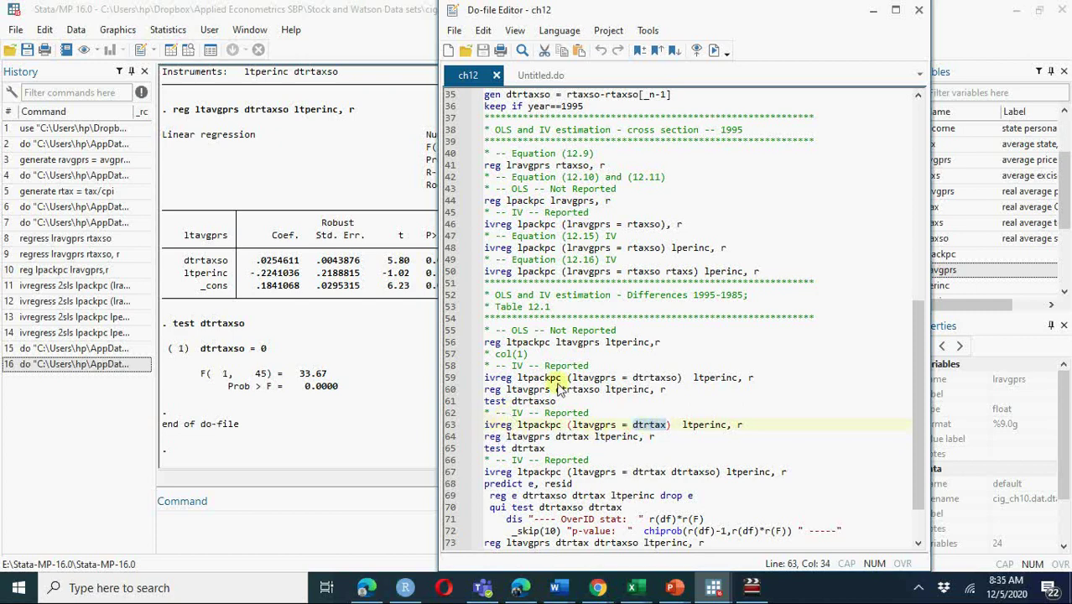
click(588, 378)
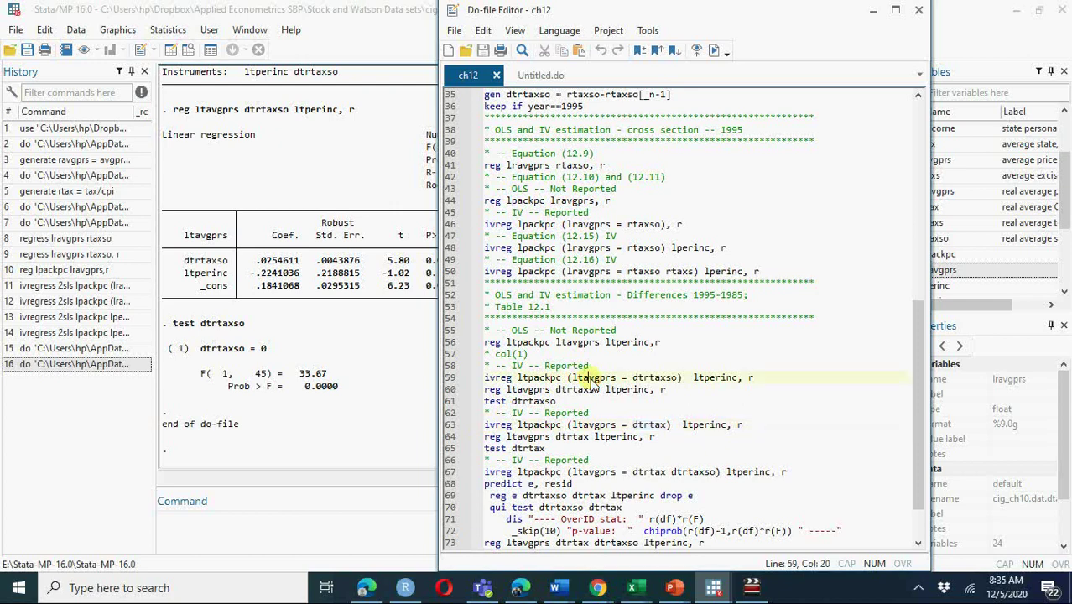
click(485, 425)
key(shift+Down)
key(shift+Down)
key(shift+Down)
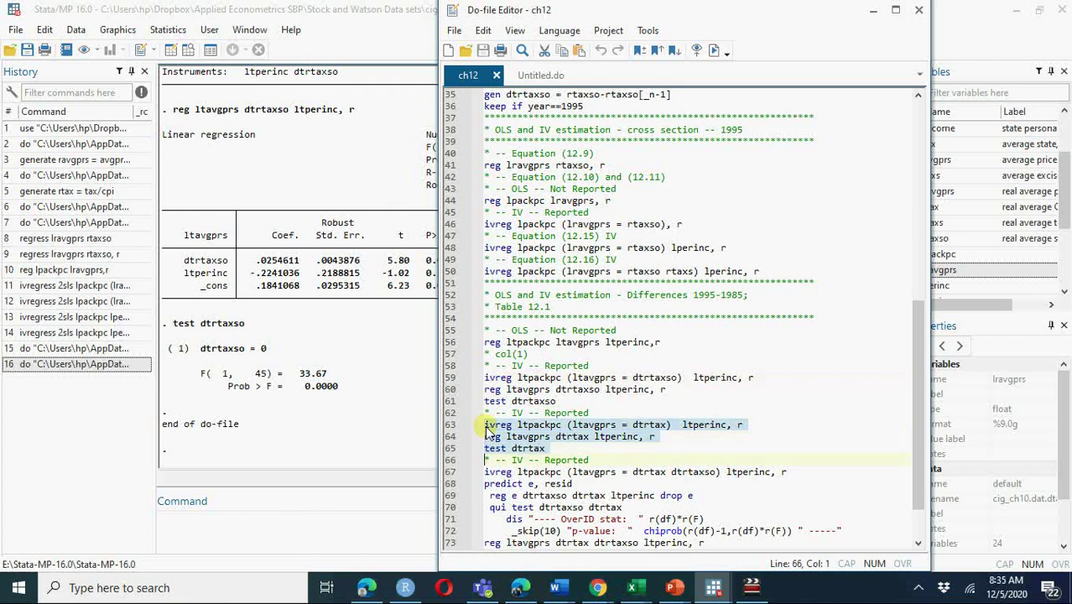
click(715, 51)
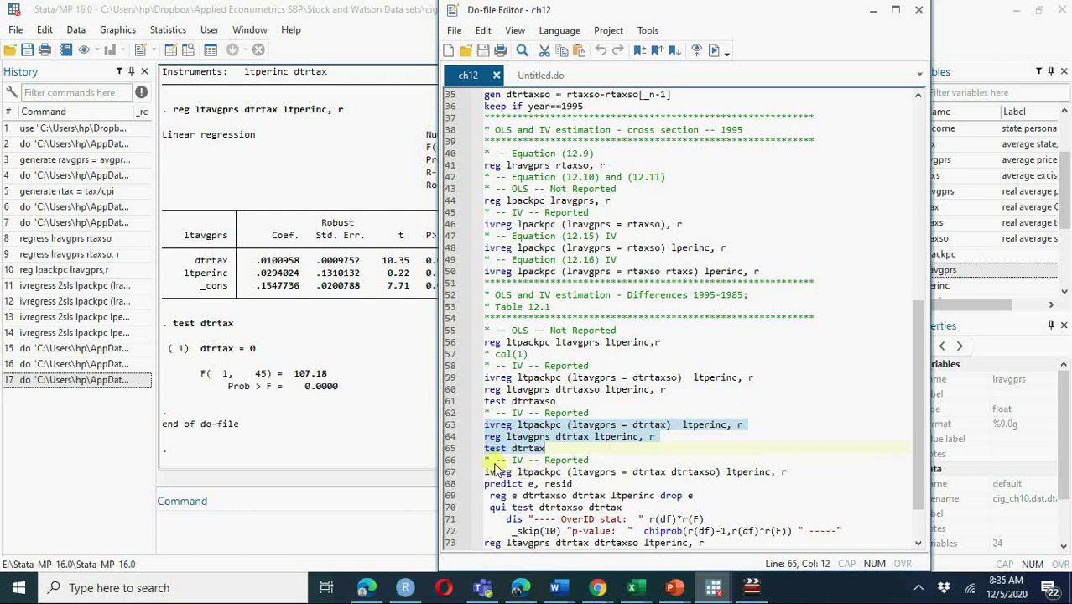
- Try to run the two-instrument IV block through qui test dtrtaxso dtrtax, and split drop e onto its own line after the residual regression
drag(485, 461, 647, 512)
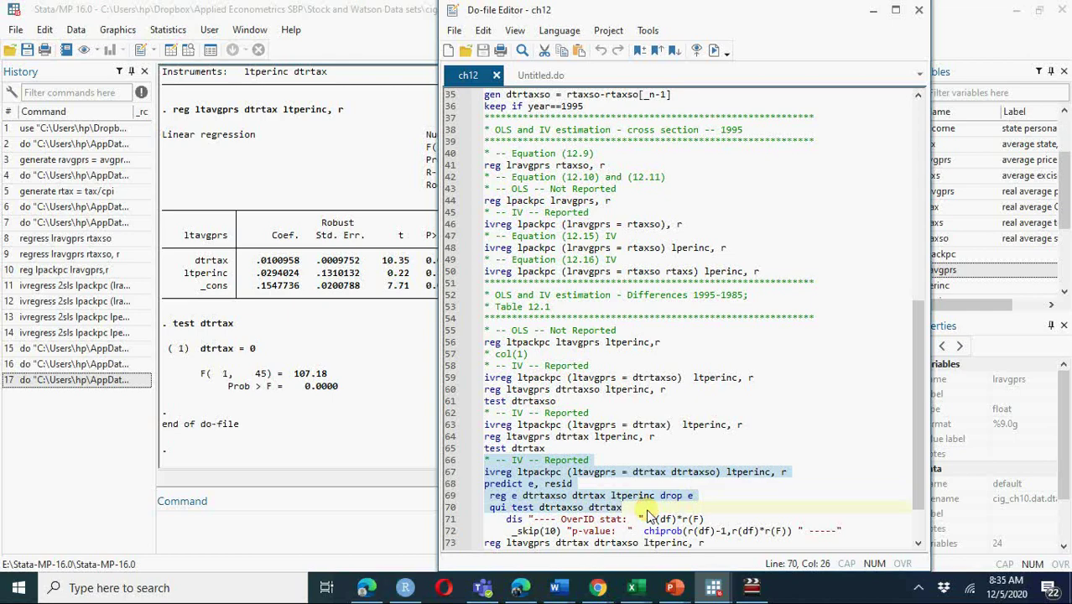
click(714, 52)
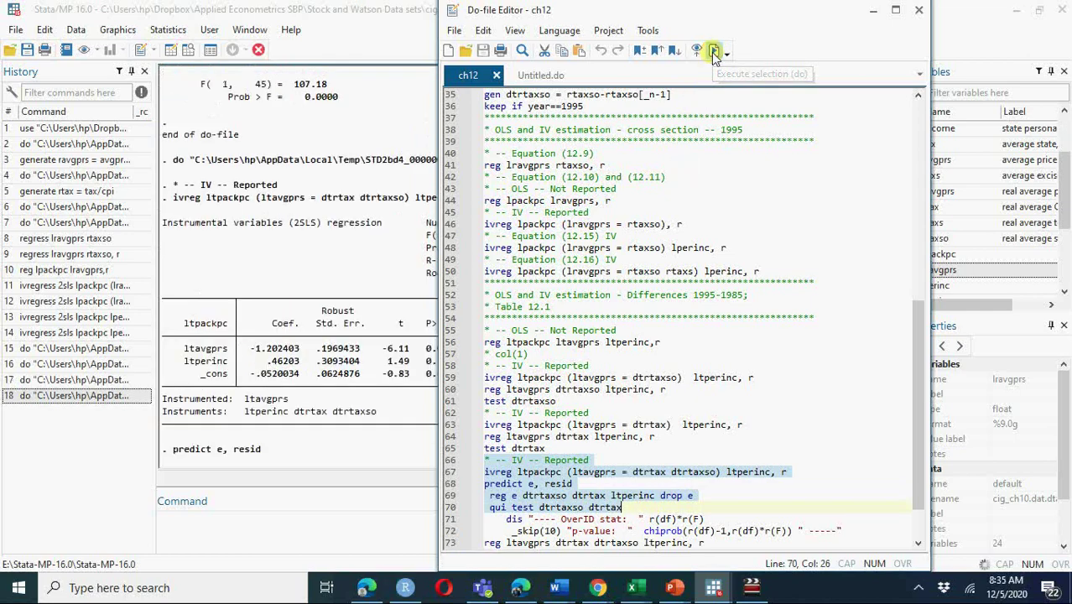
click(529, 507)
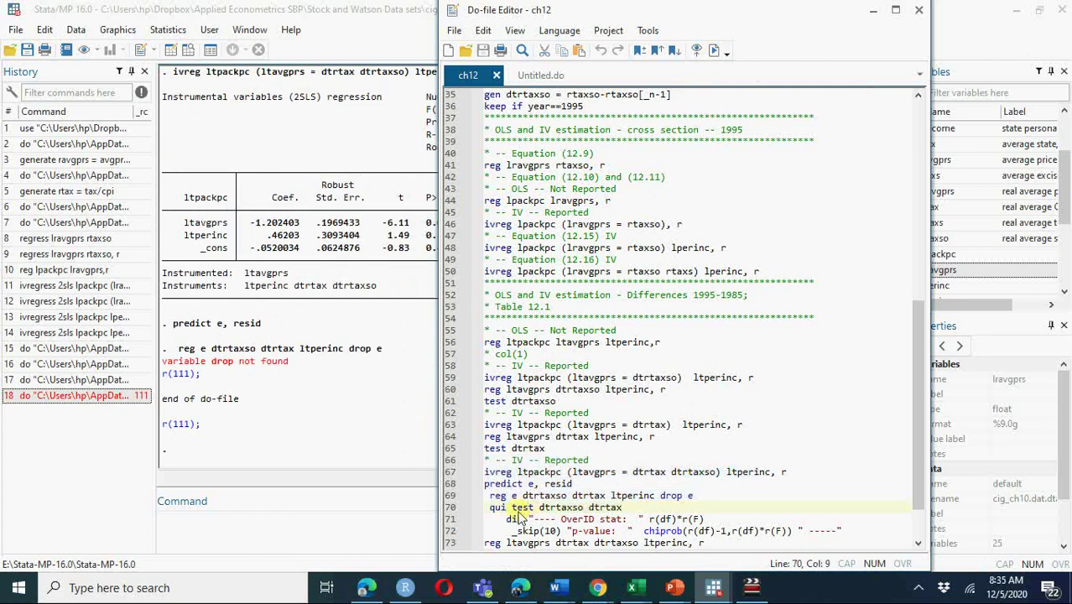
click(659, 494)
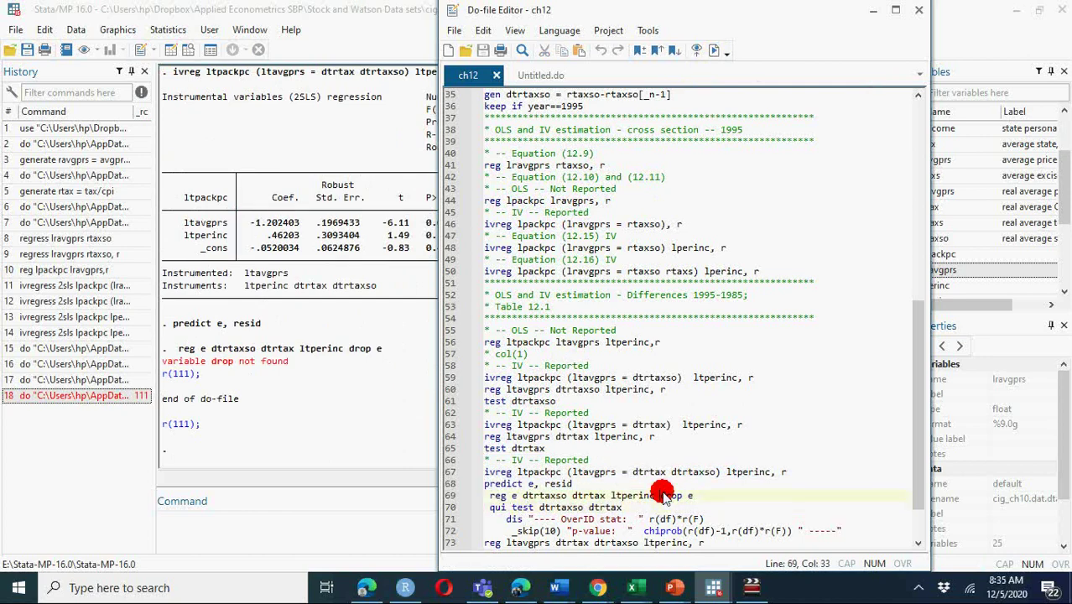
key(Return)
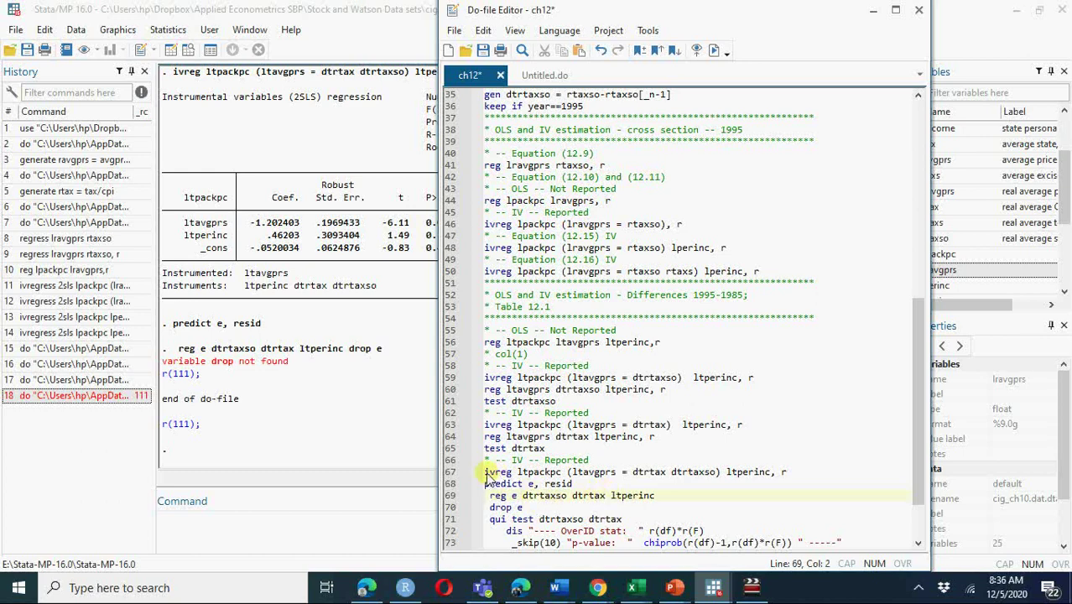
- Rerun the two-instrument ivreg and predict lines, and run the residual regression reg e dtrtaxso dtrtax ltperinc
drag(486, 474, 796, 486)
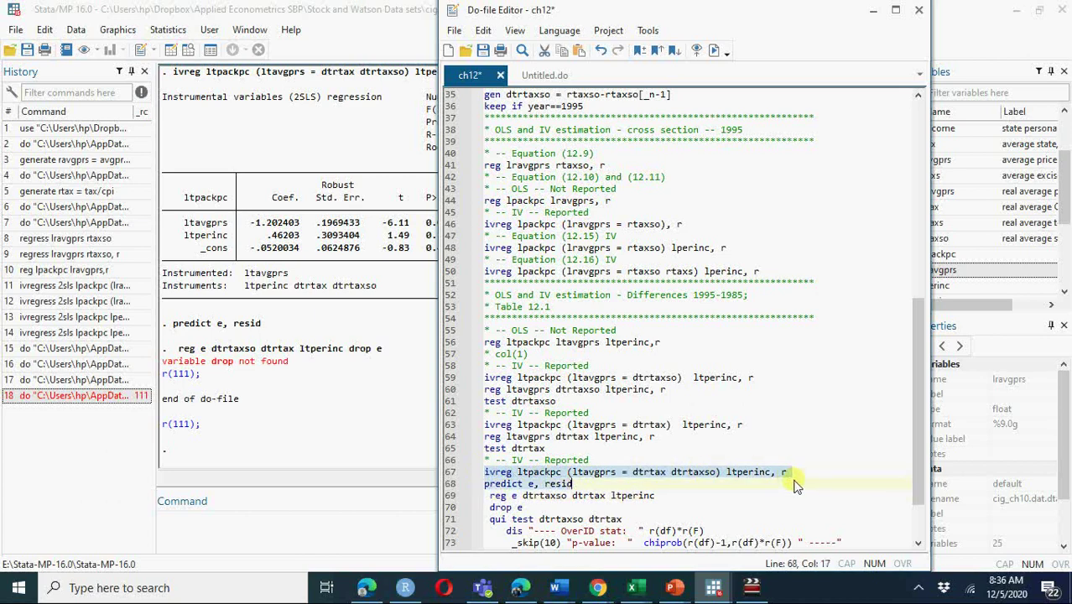
click(713, 52)
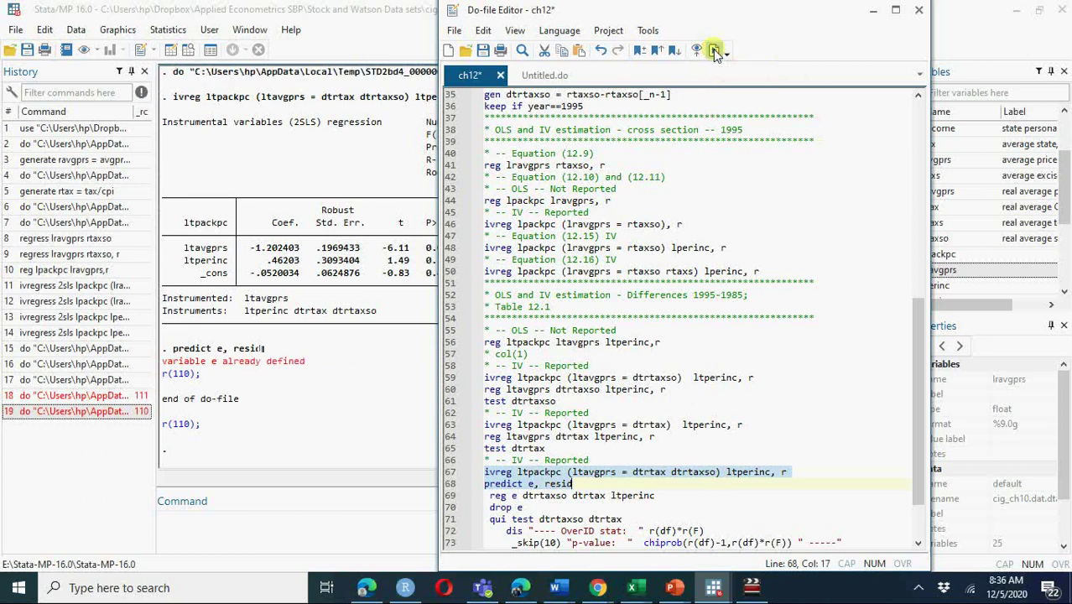
click(489, 496)
drag(488, 496, 671, 498)
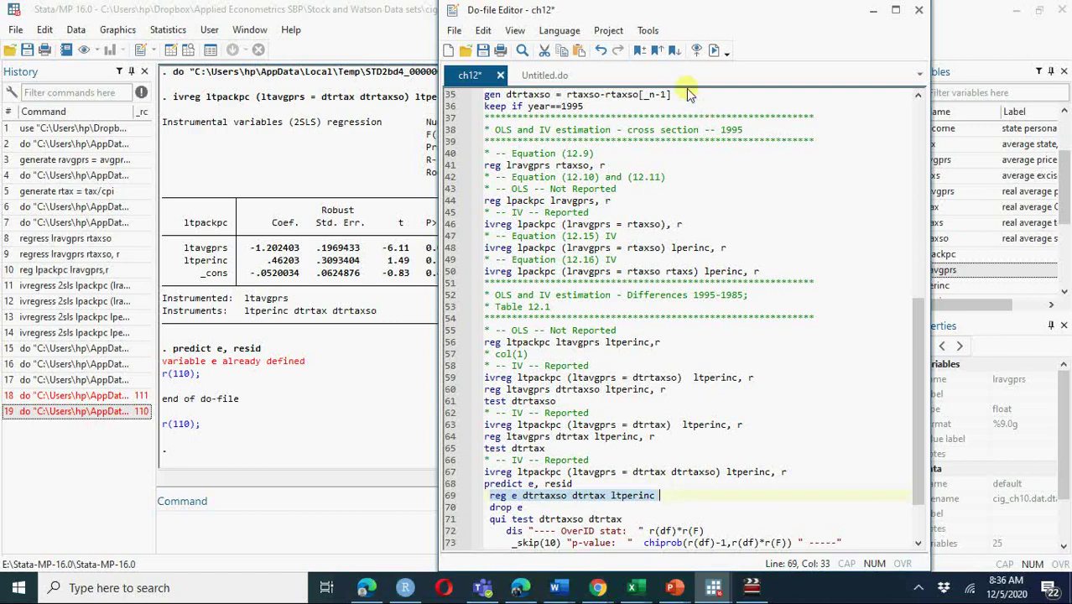
click(711, 52)
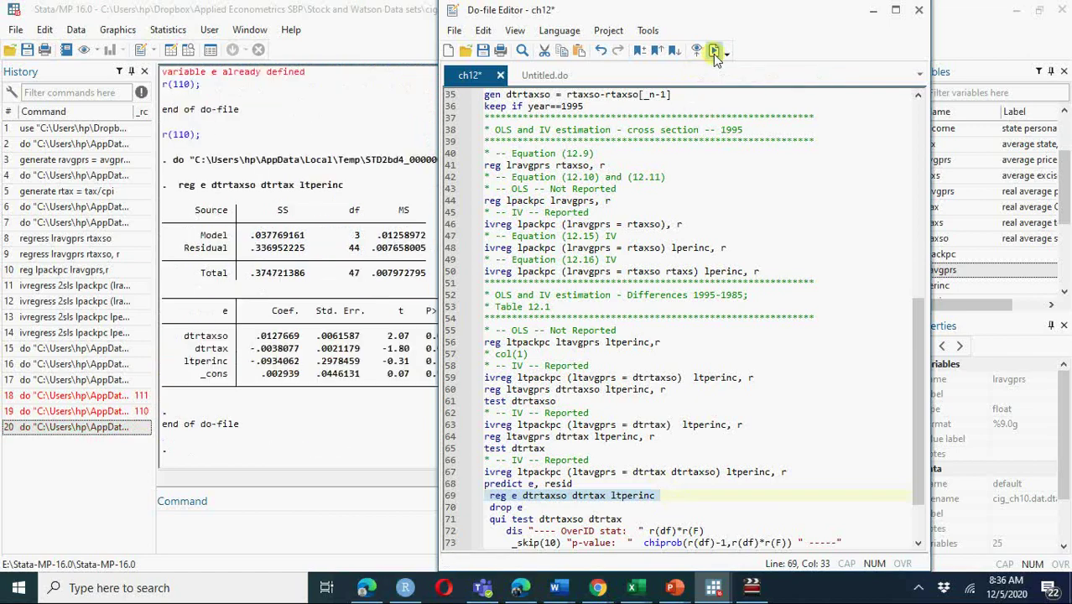
- Run the drop e and qui test dtrtaxso dtrtax lines that follow the residual regression
click(522, 496)
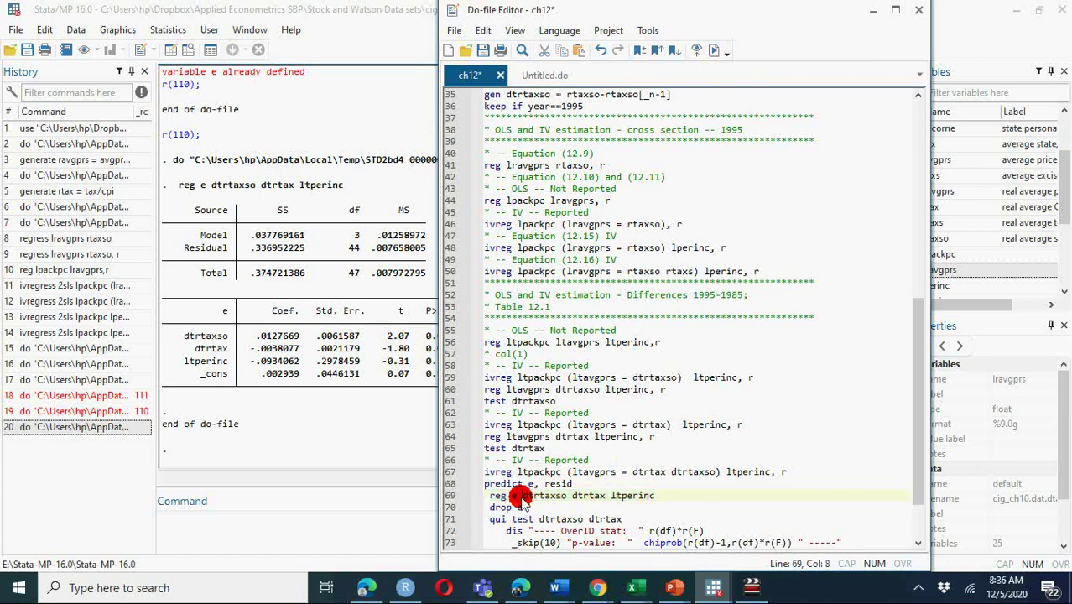
drag(522, 495, 600, 496)
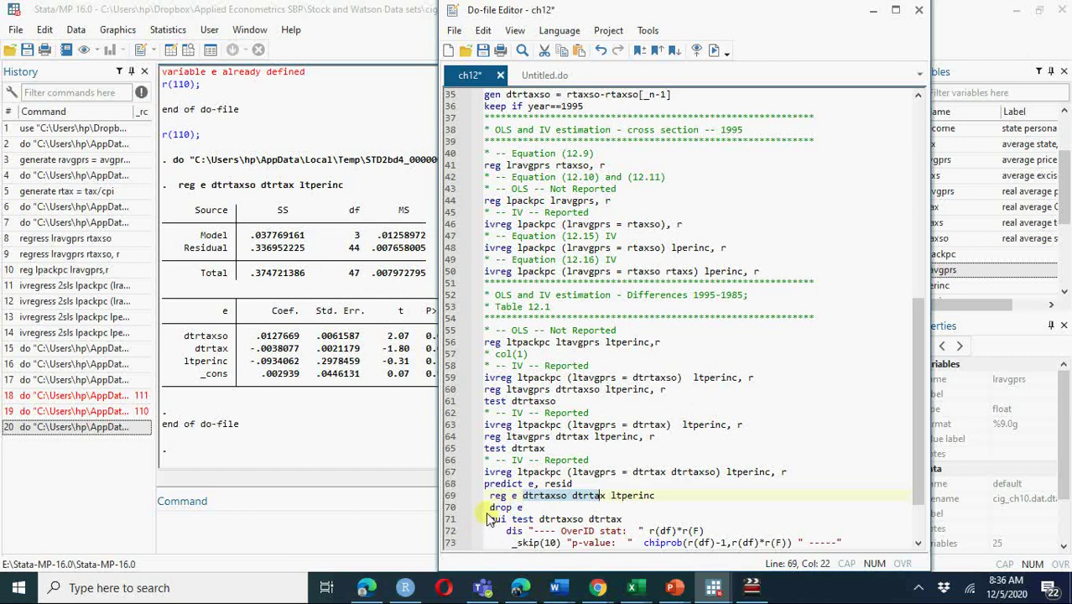
drag(489, 508, 627, 520)
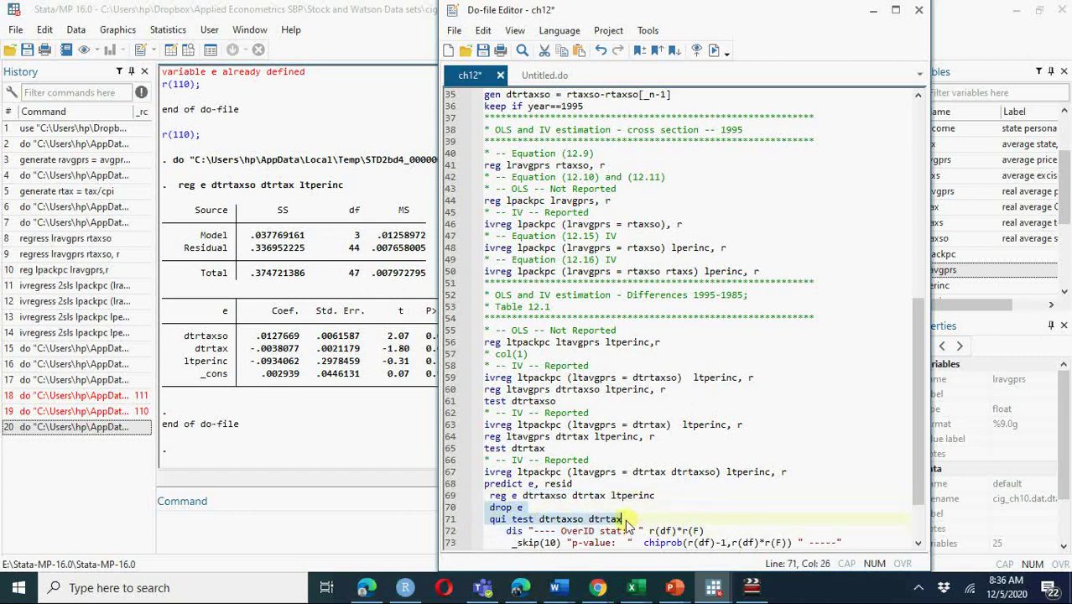
click(713, 51)
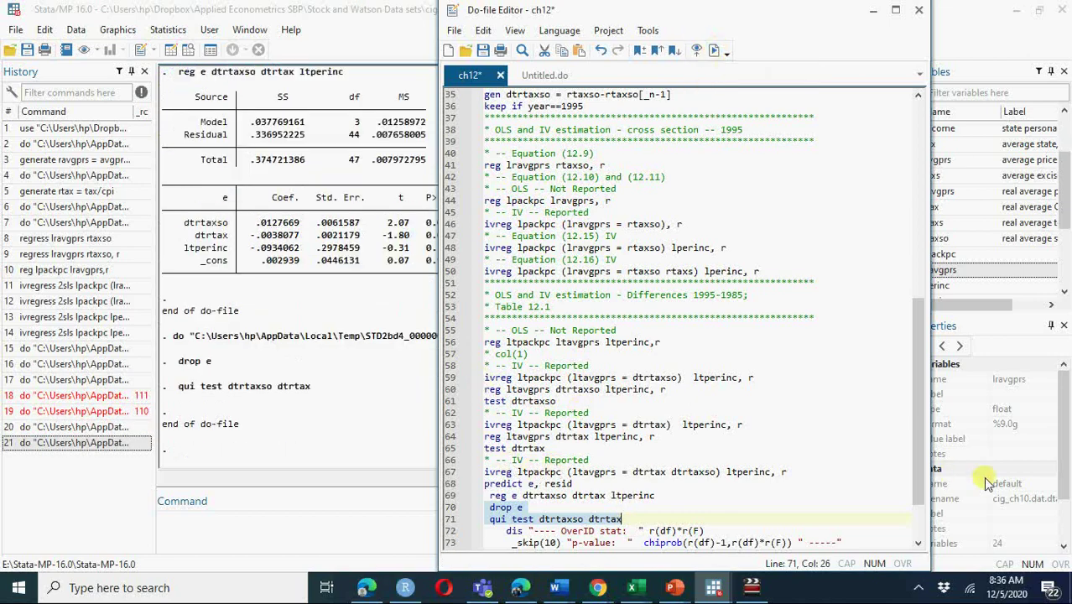
- Run the first-stage regression reg ltavgprs dtrtax dtrtaxso ltperinc, r together with the joint test of dtrtax and dtrtaxso
drag(917, 446, 919, 477)
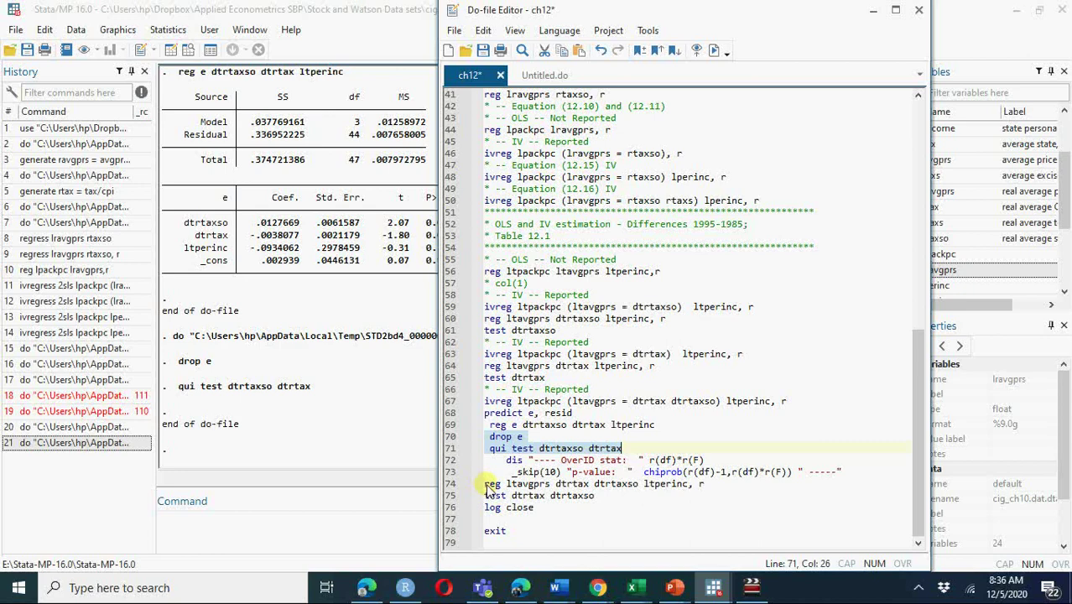
drag(484, 483, 599, 501)
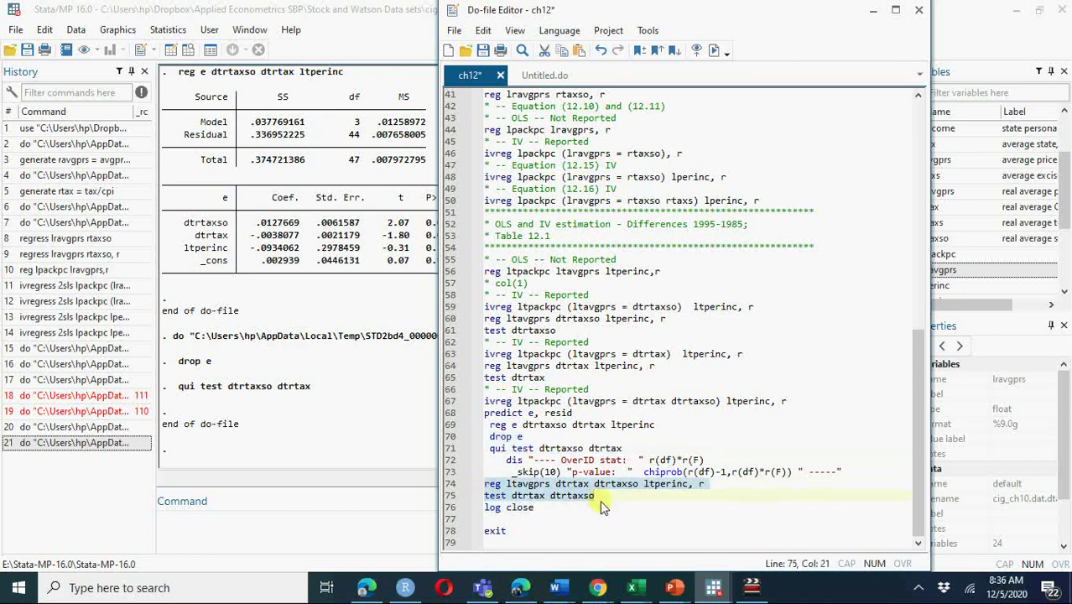
click(714, 50)
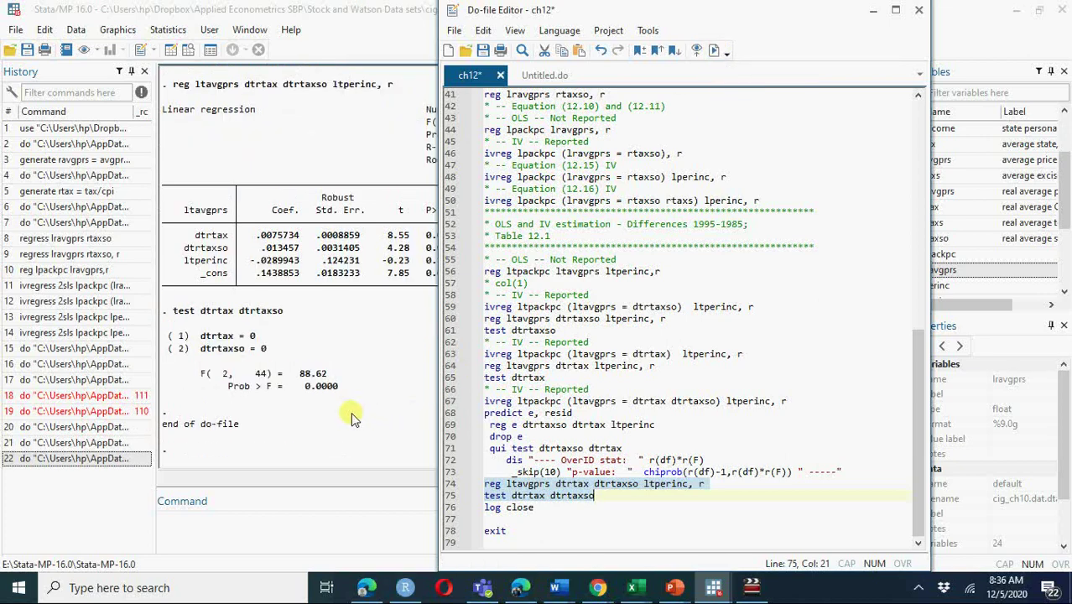
- Rerun the qui test dtrtaxso dtrtax line on its own and return to the main results window
click(491, 449)
drag(491, 449, 638, 455)
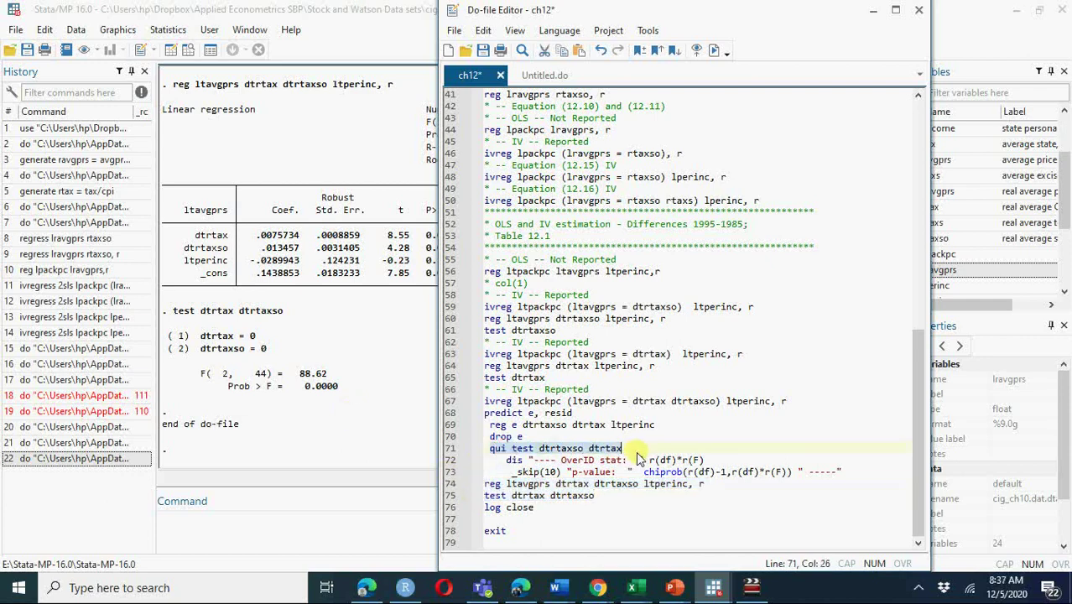
click(720, 51)
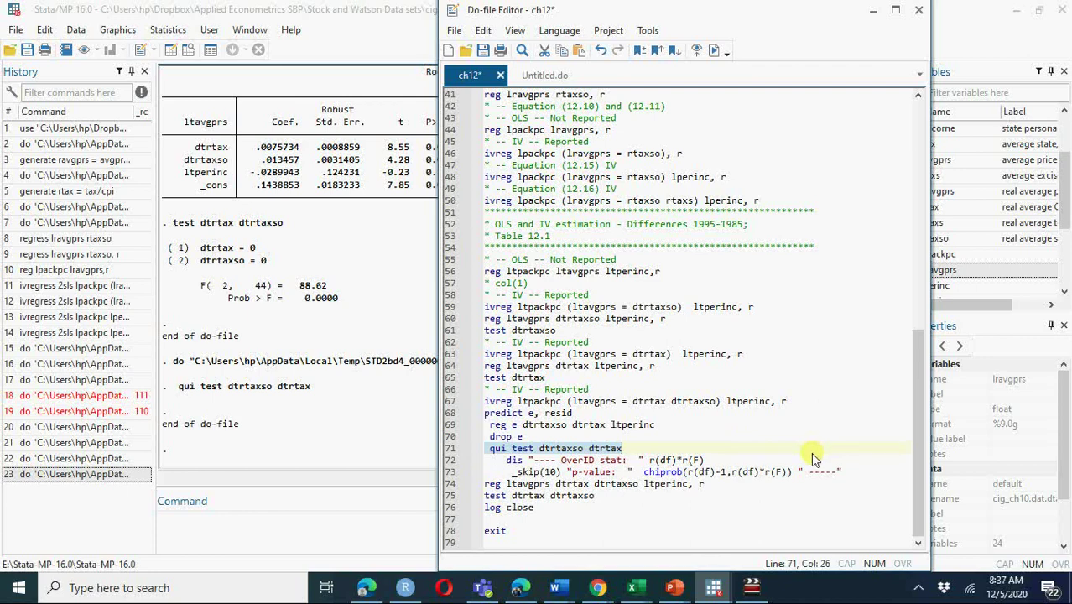
click(271, 533)
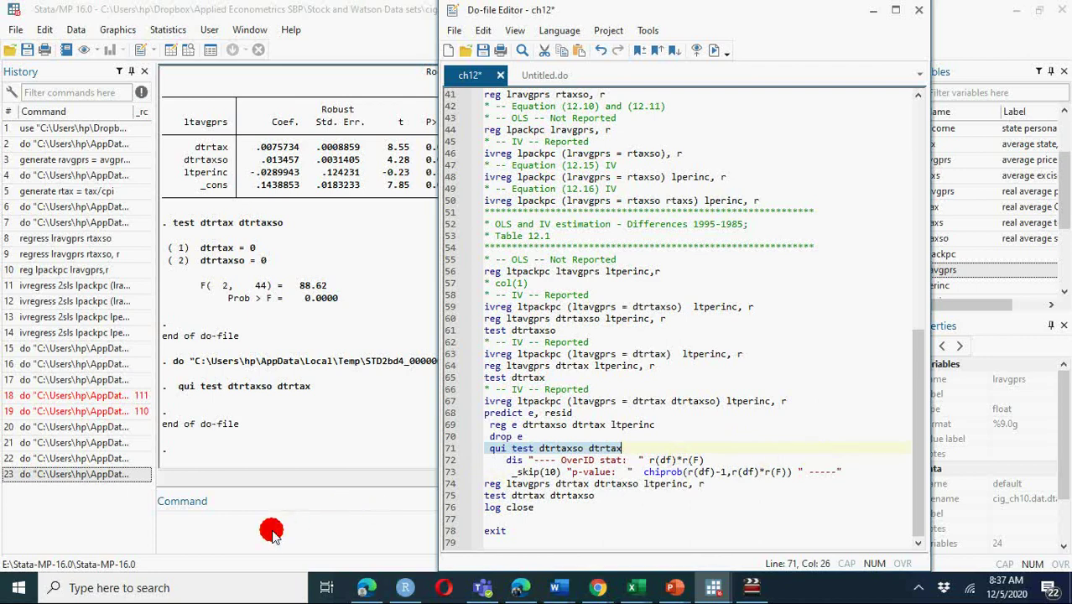
click(337, 417)
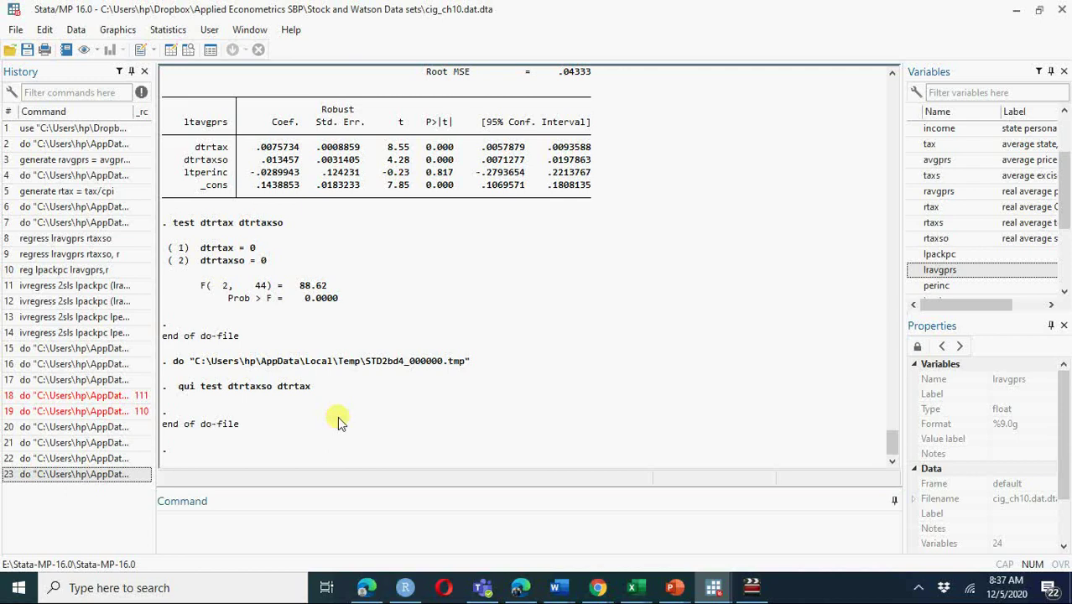